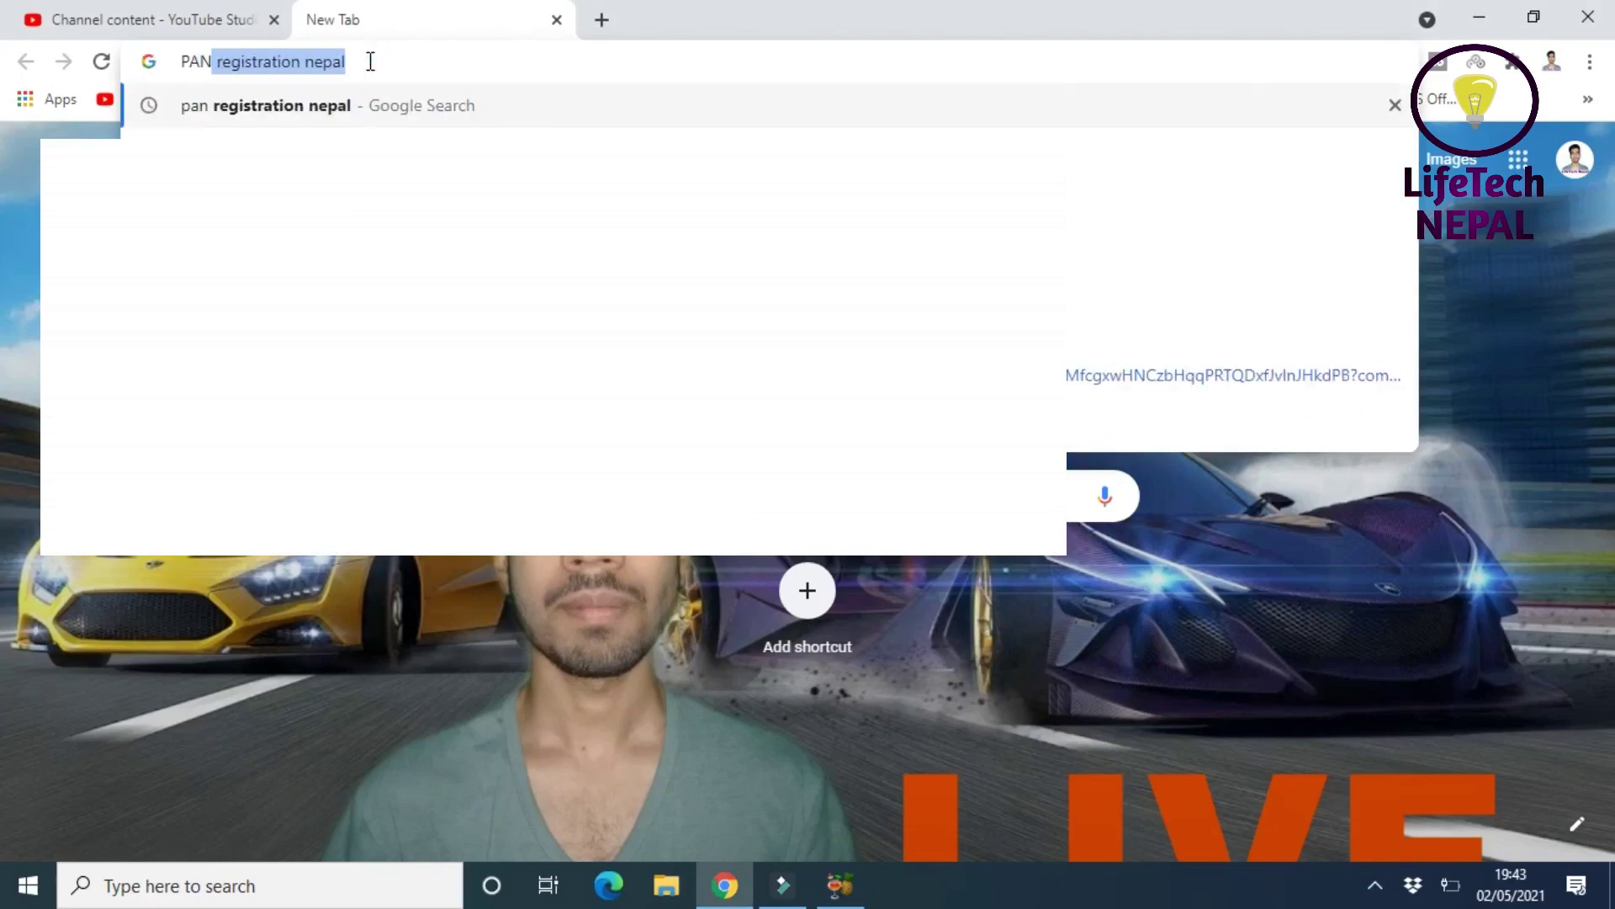
# - Search for 'pan registration nepal' and open the ird.gov.np Taxpayer Portal result
pyautogui.click(286, 108)
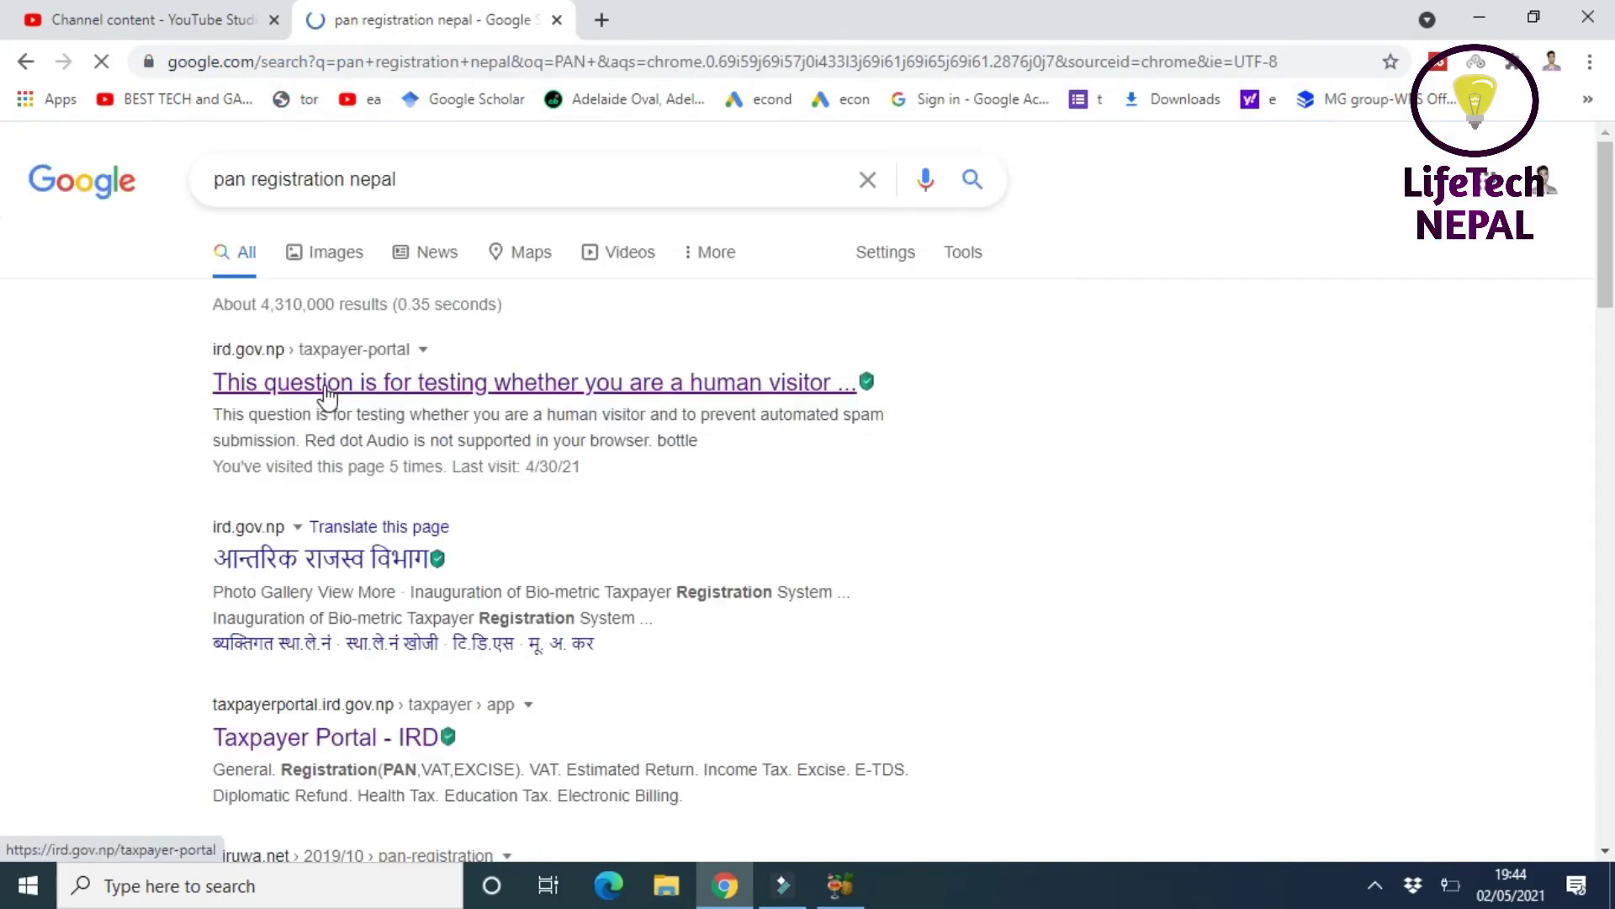
pyautogui.click(326, 385)
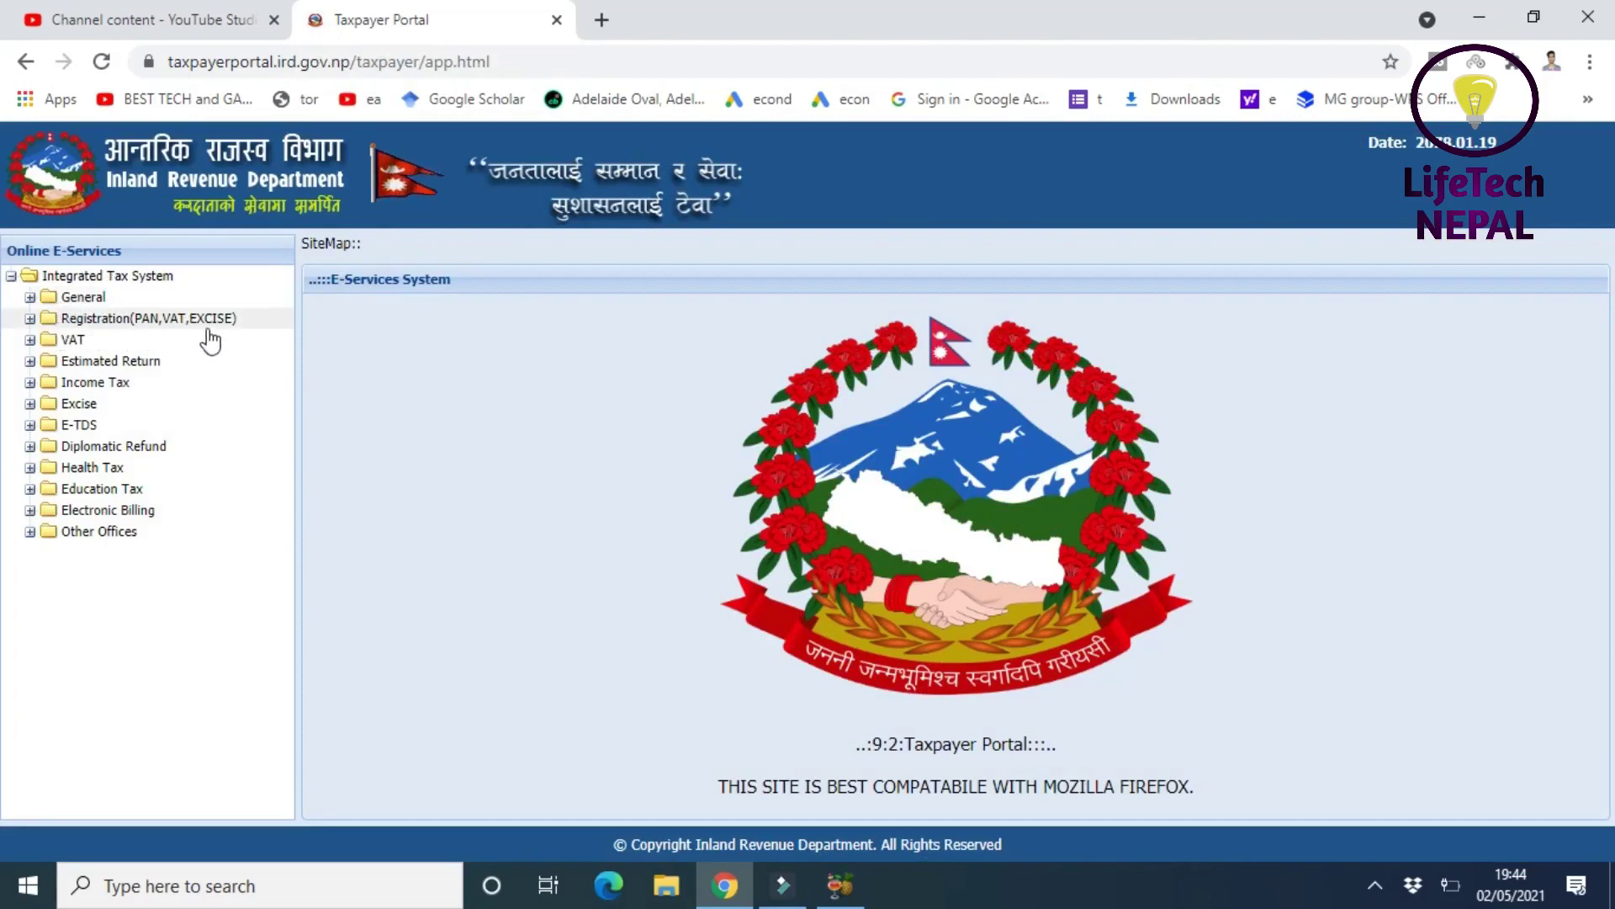
# - Open Application For Registration under Registration(PAN,VAT,EXCISE) and begin entering the username
pyautogui.click(32, 320)
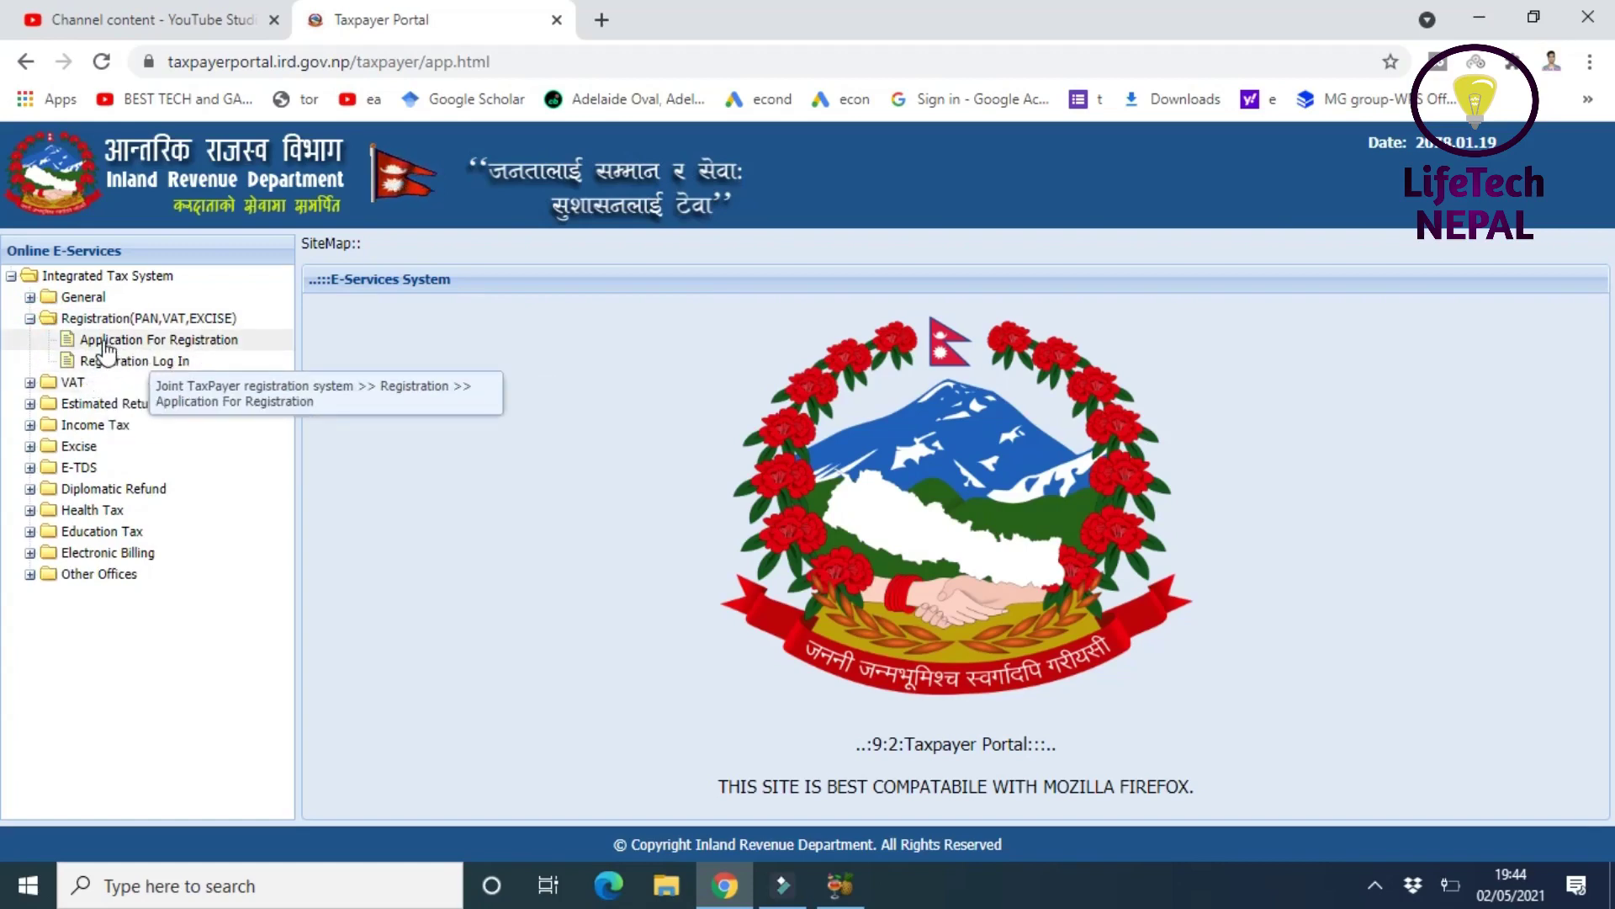
pyautogui.click(205, 343)
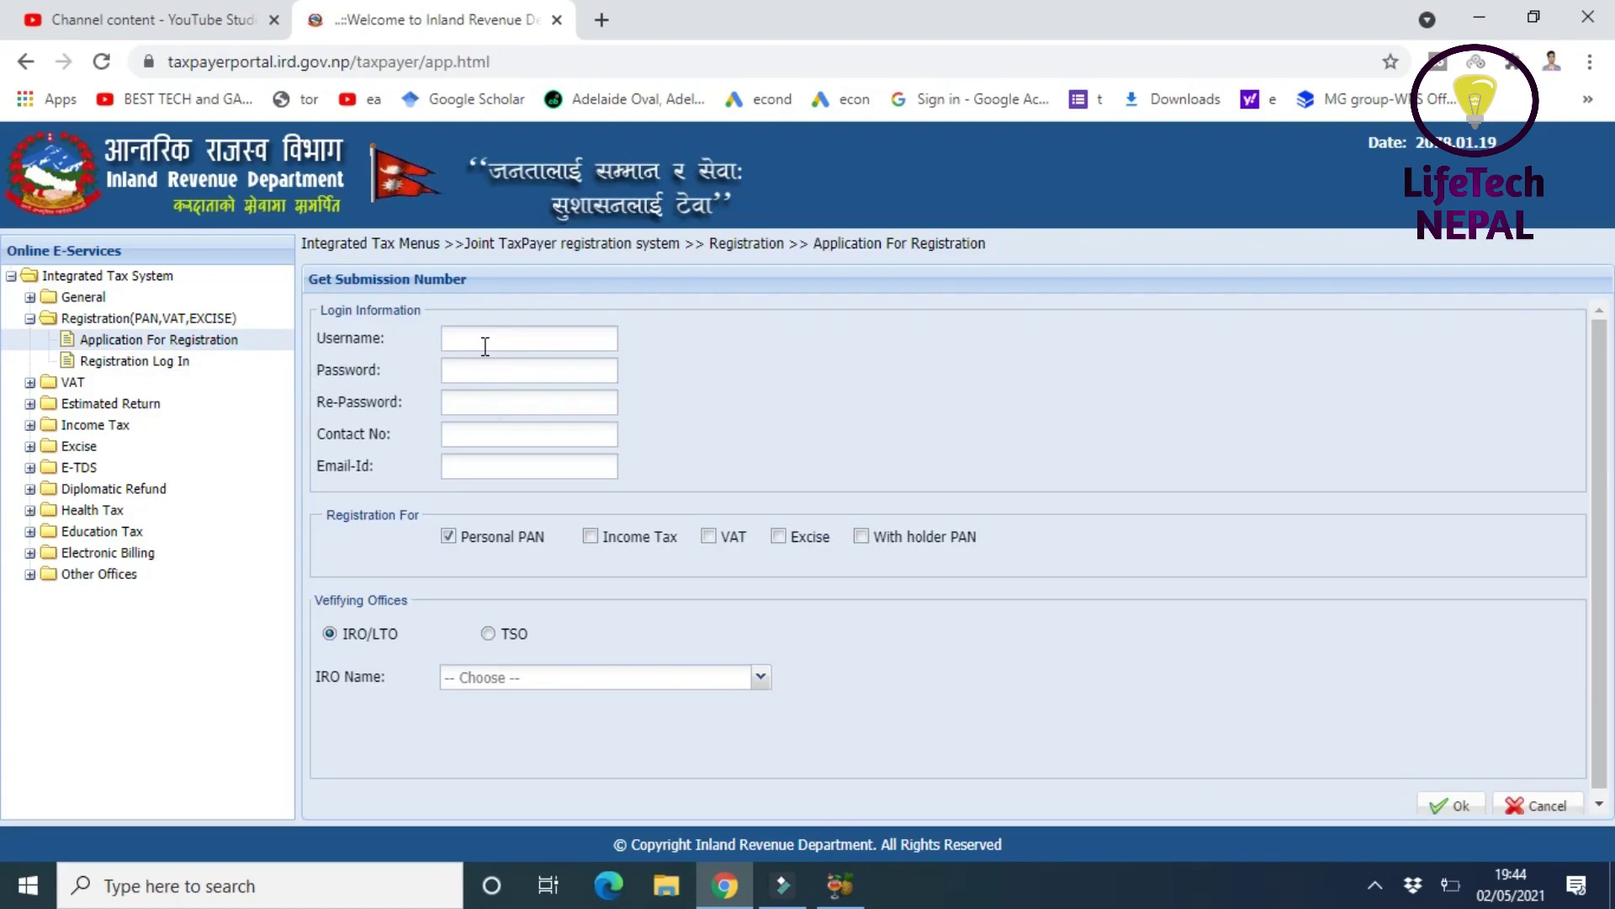
pyautogui.click(485, 346)
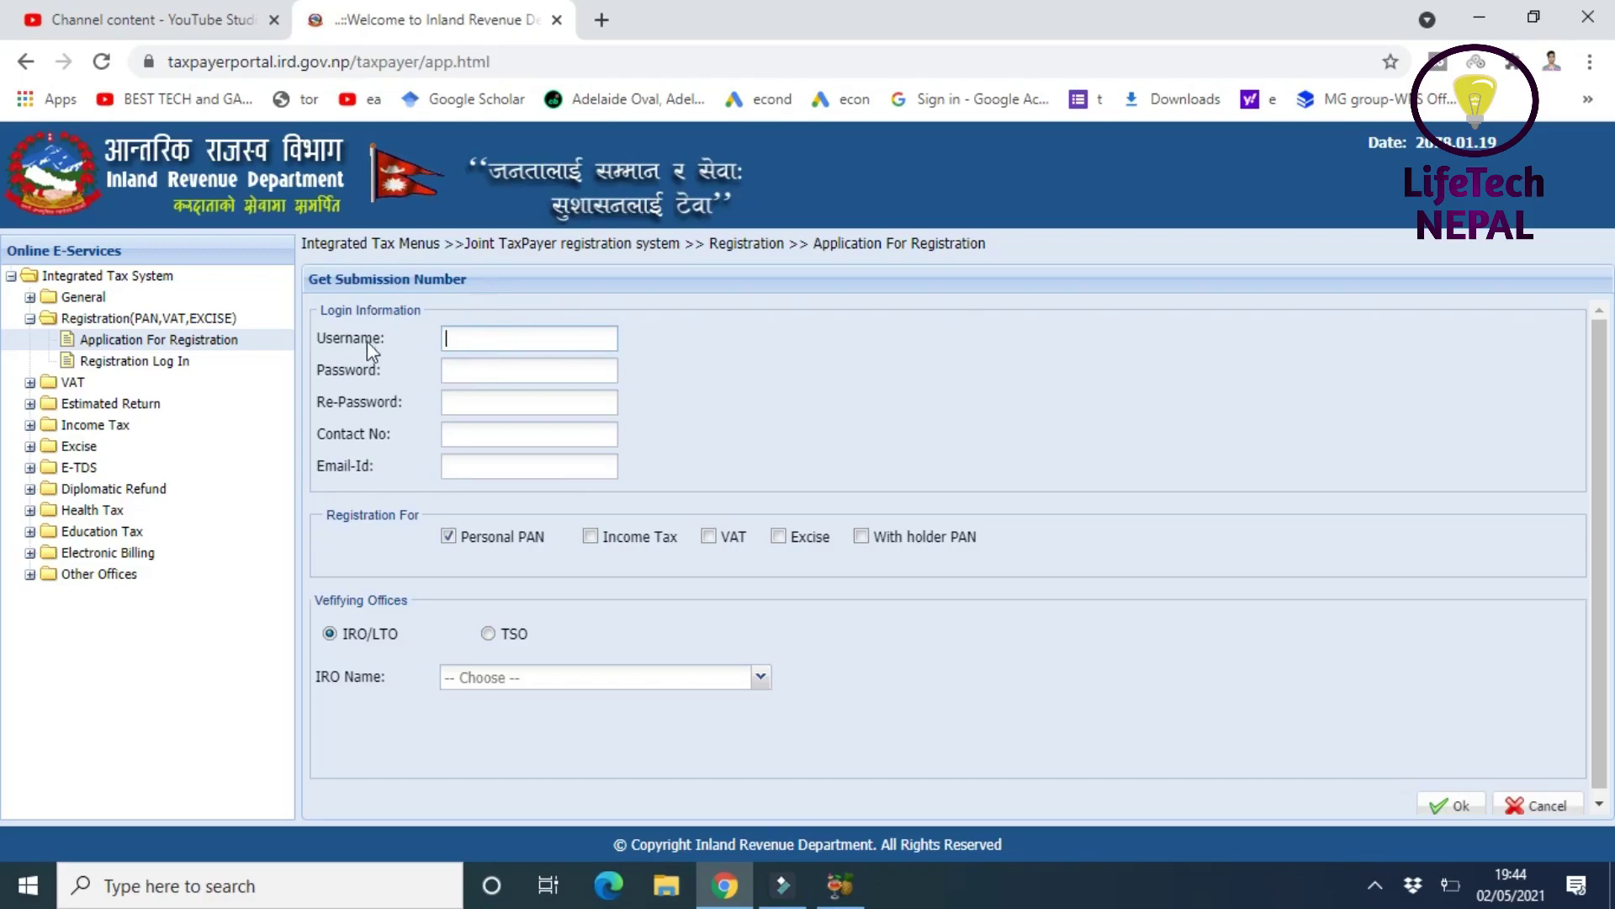
pyautogui.click(475, 340)
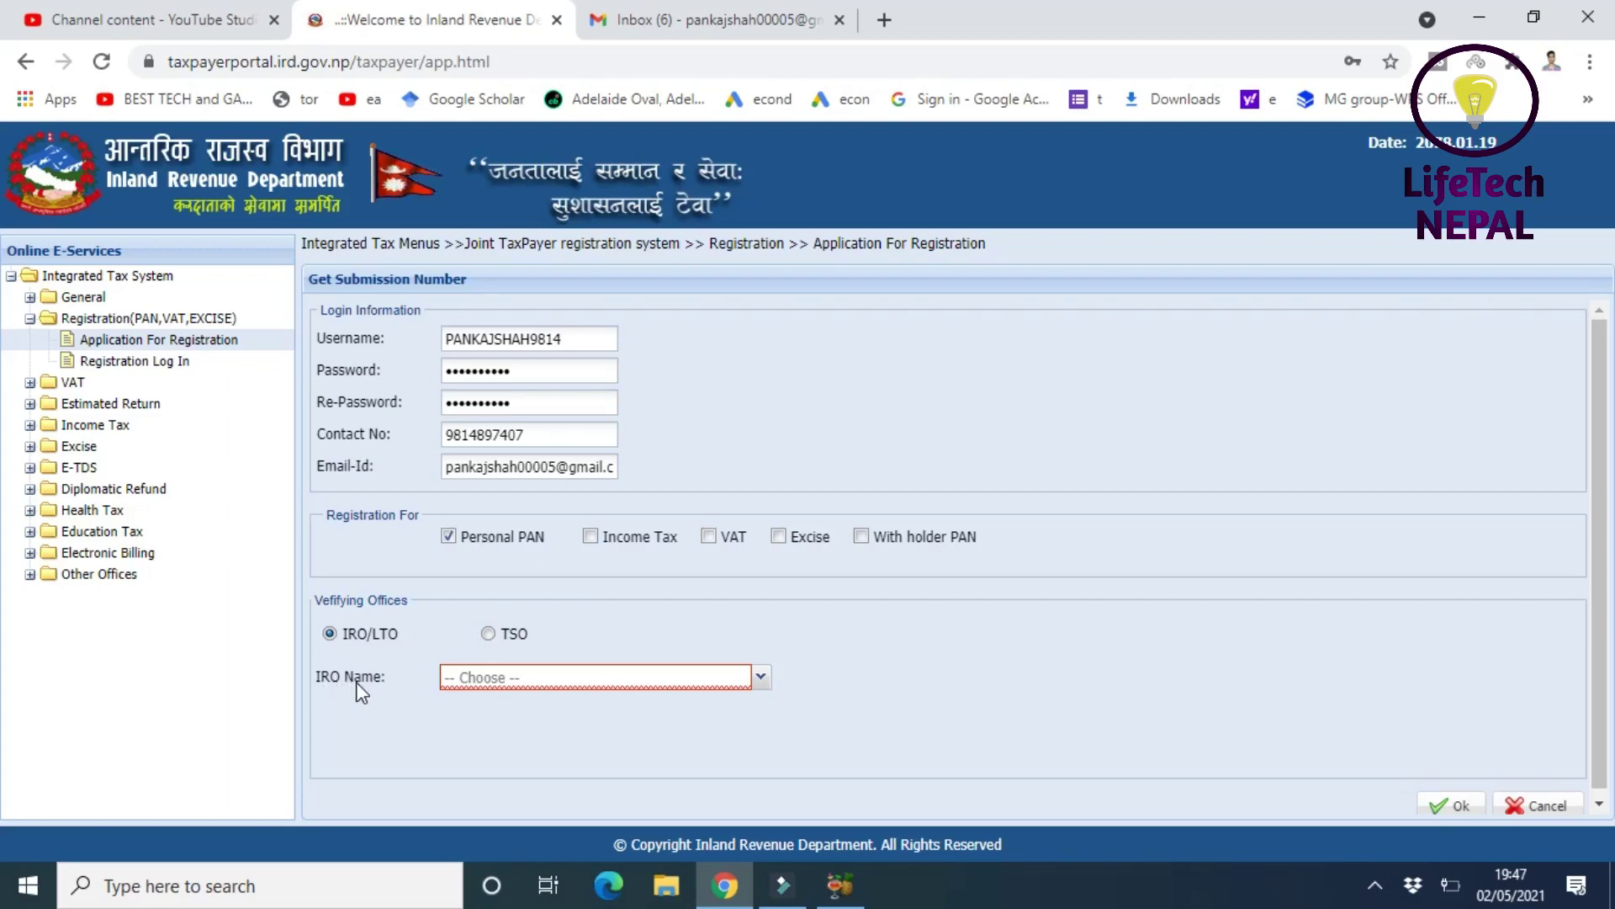
# - Pick आ.रा.का. कोटेश्वर from the IRO Name list as the verifying office
pyautogui.click(506, 684)
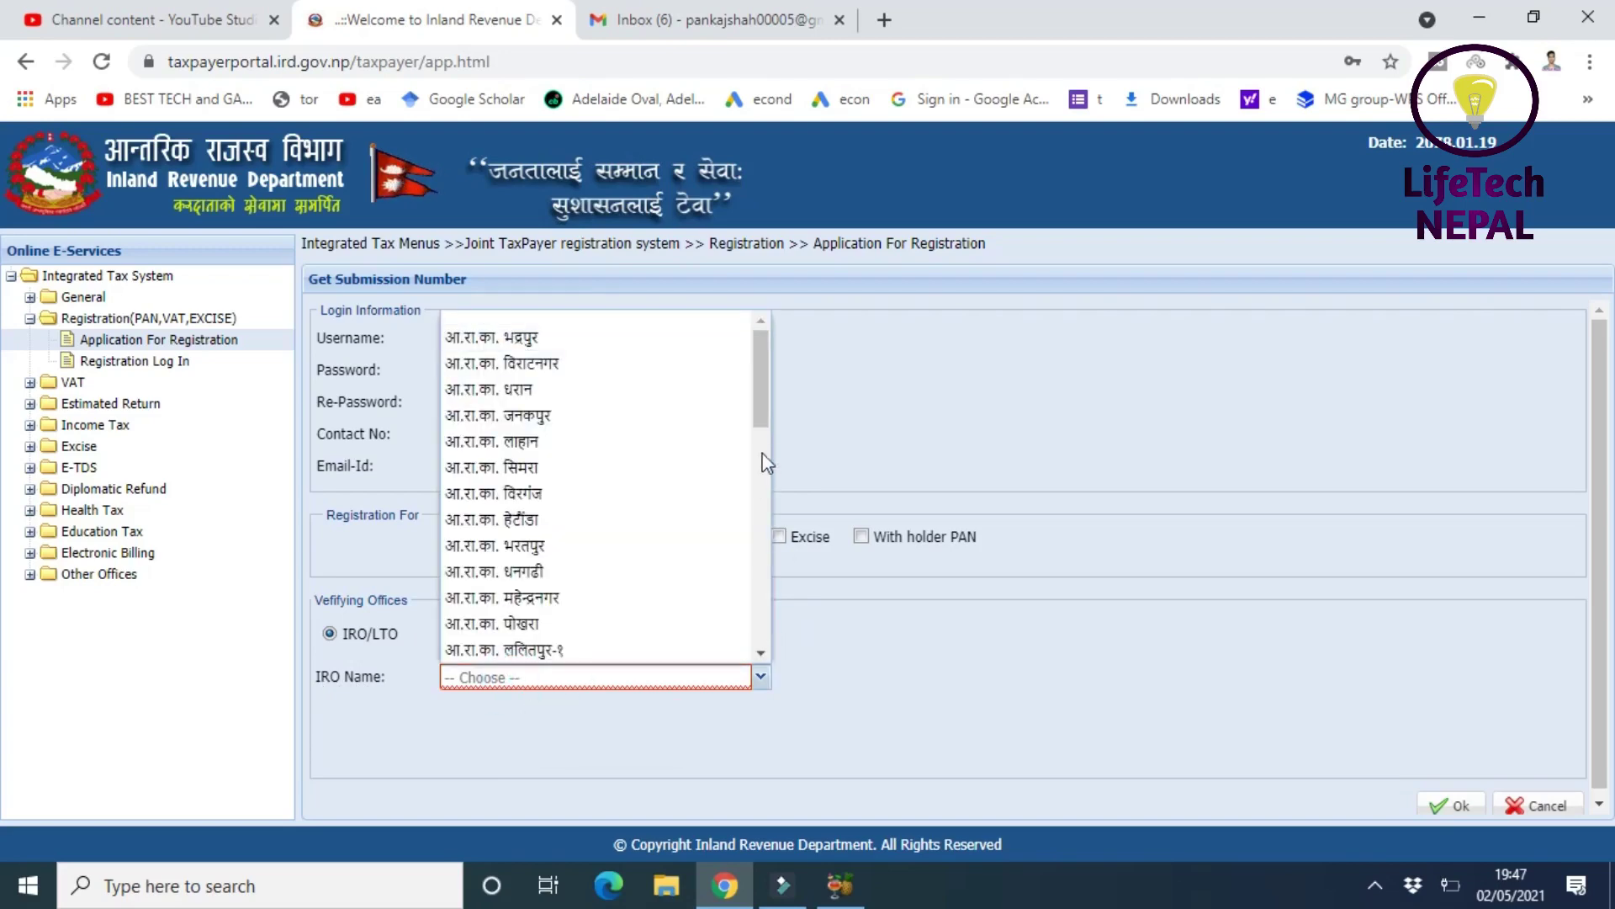
pyautogui.moveTo(762, 397)
pyautogui.mouseDown()
pyautogui.moveTo(773, 560)
pyautogui.moveTo(757, 402)
pyautogui.mouseUp()
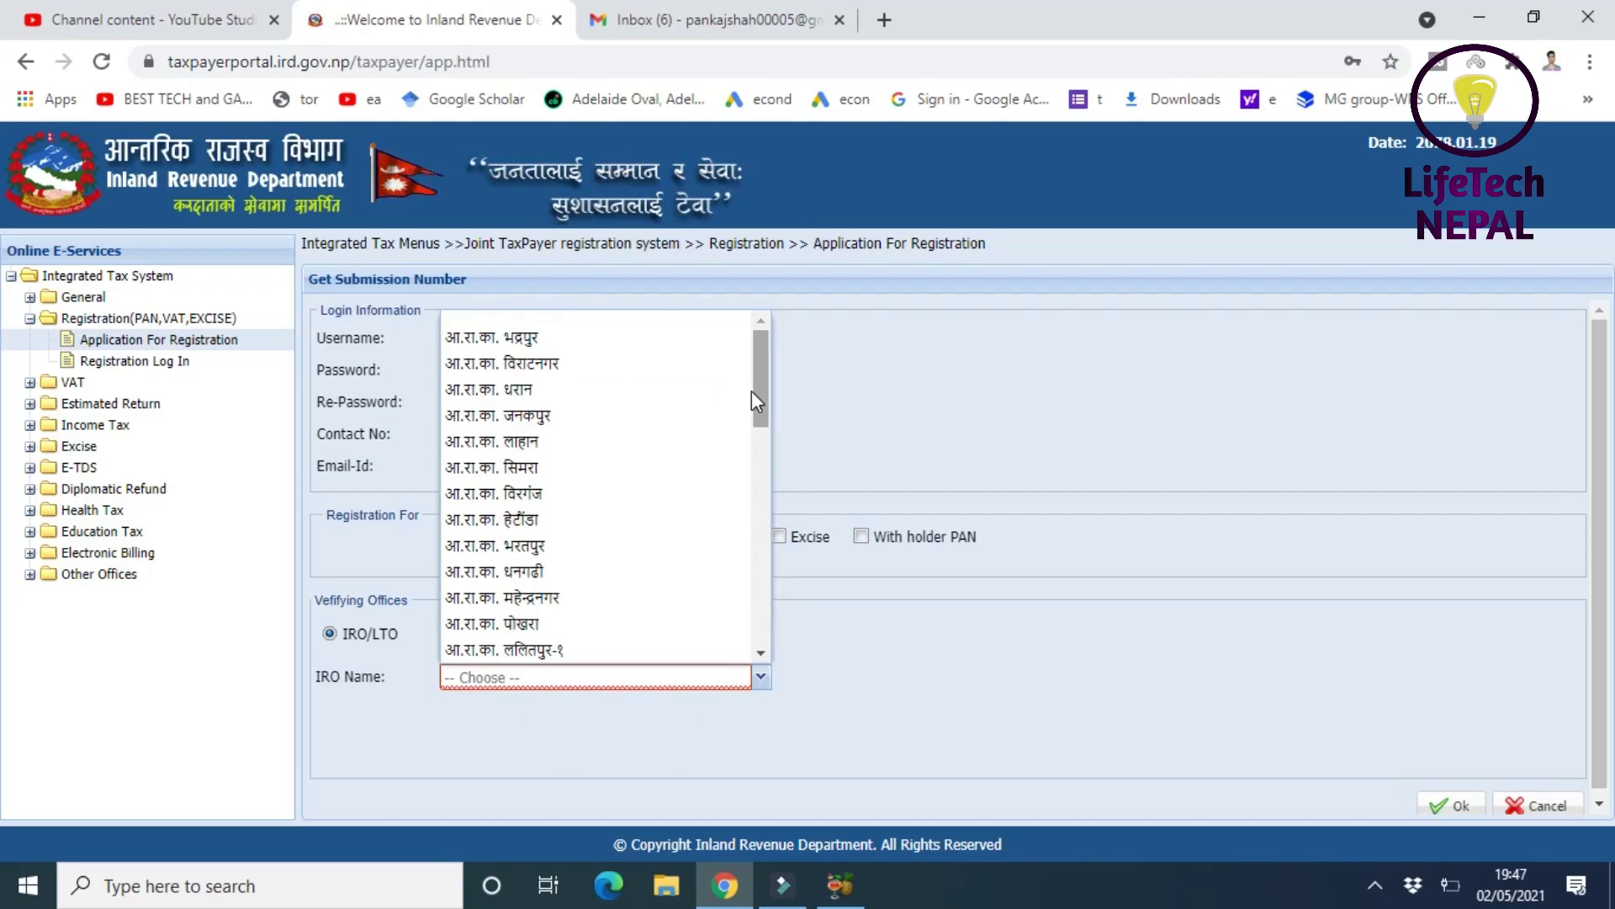
pyautogui.moveTo(759, 390); pyautogui.dragTo(757, 618)
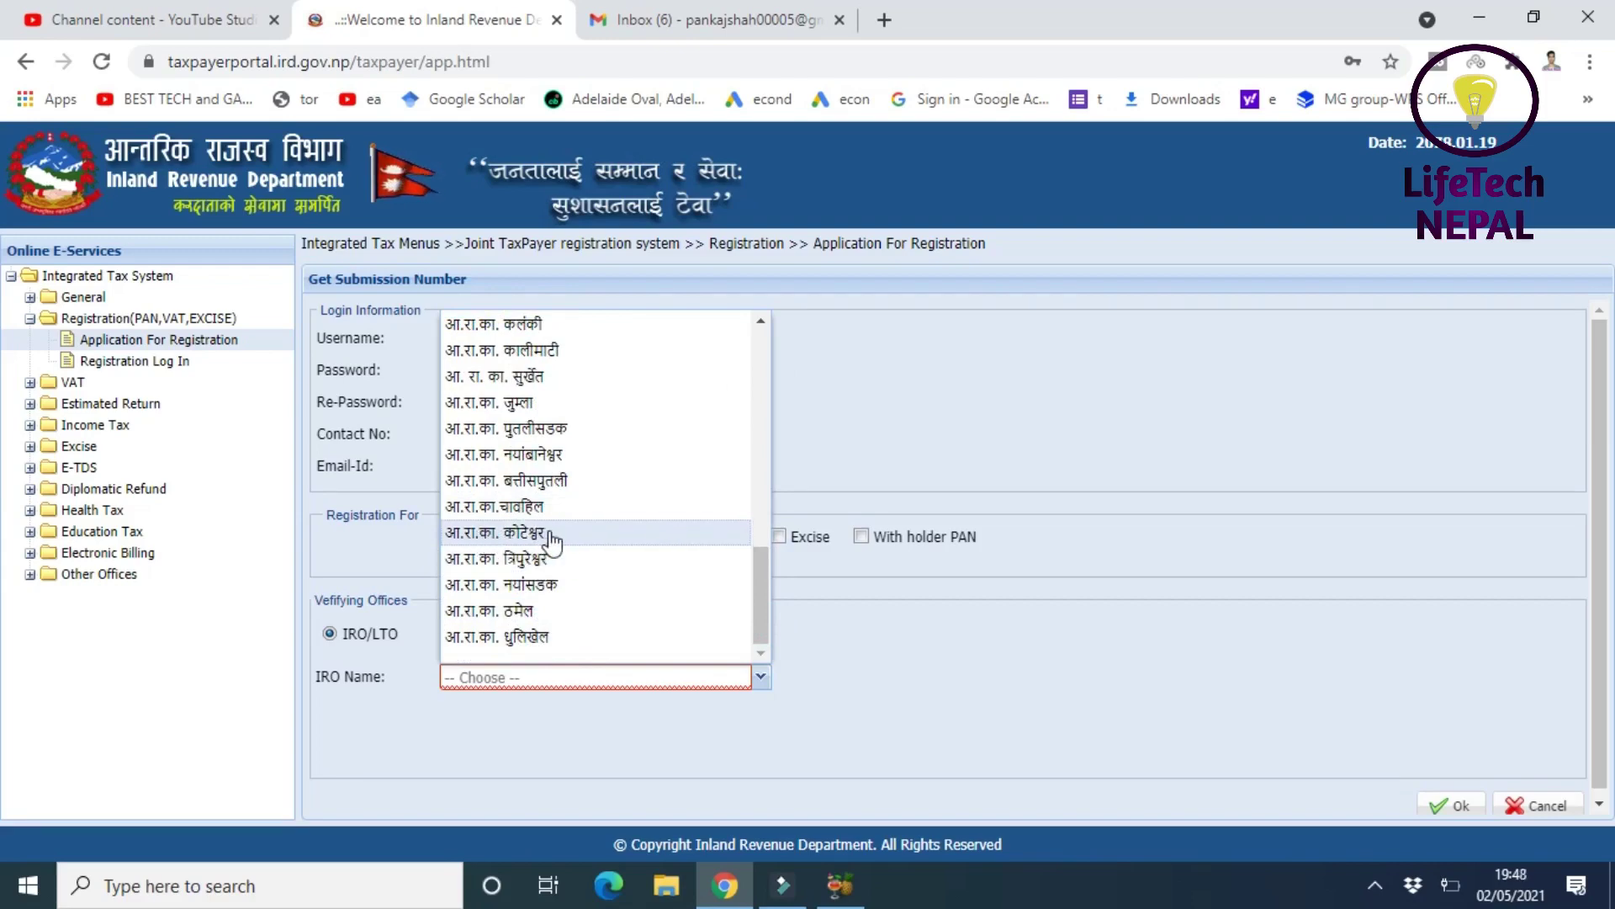
pyautogui.click(551, 539)
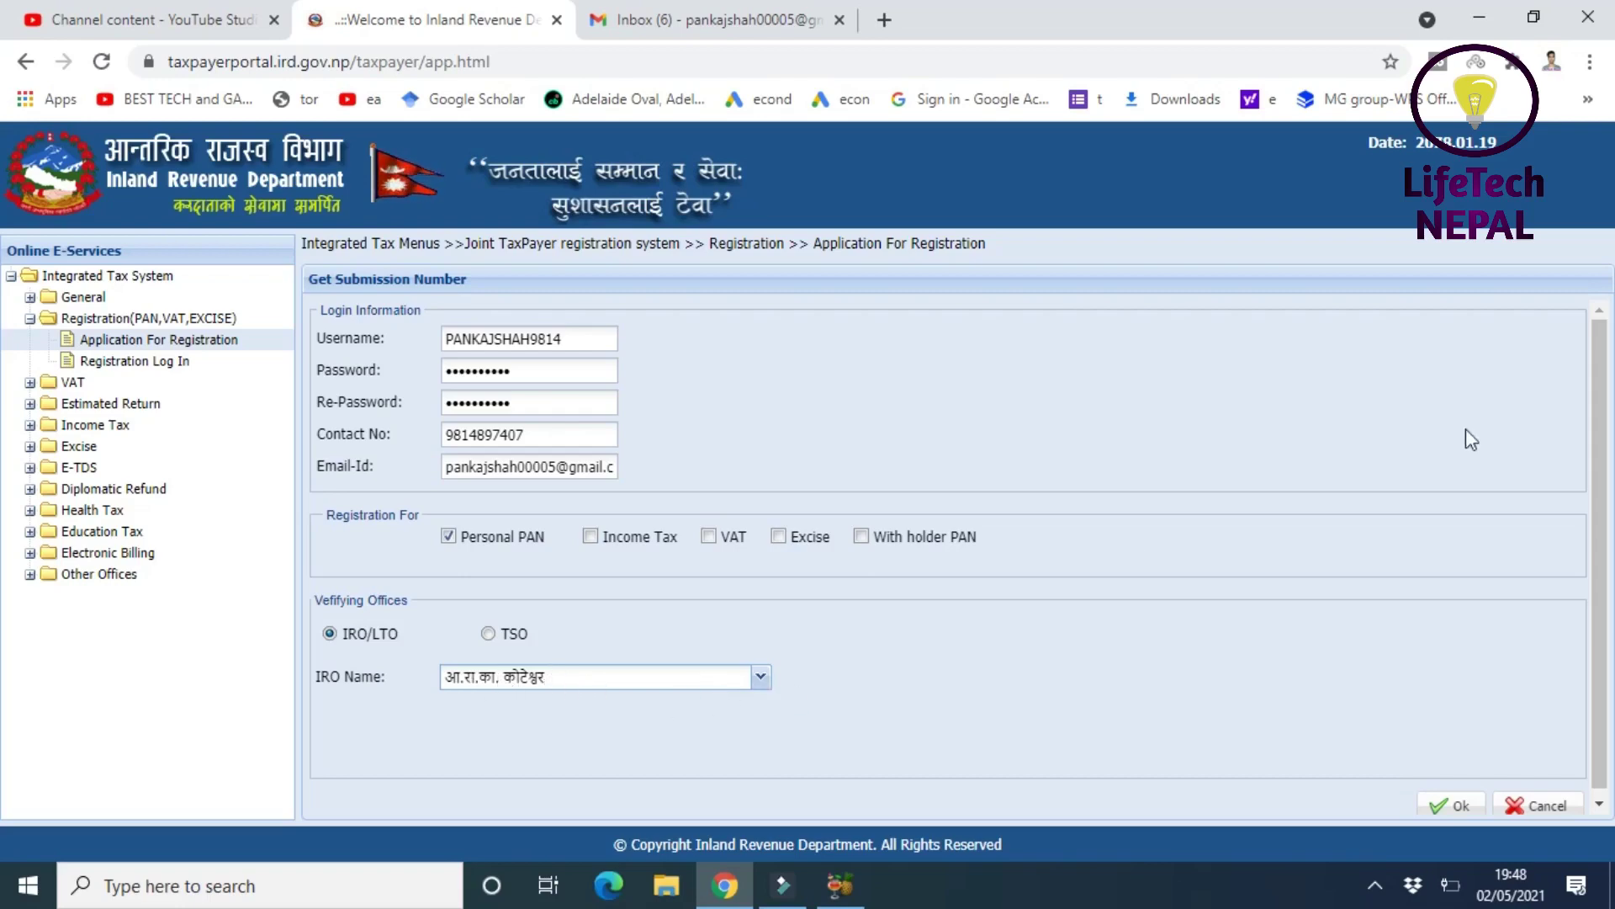
pyautogui.scroll(-1, 1599, 547)
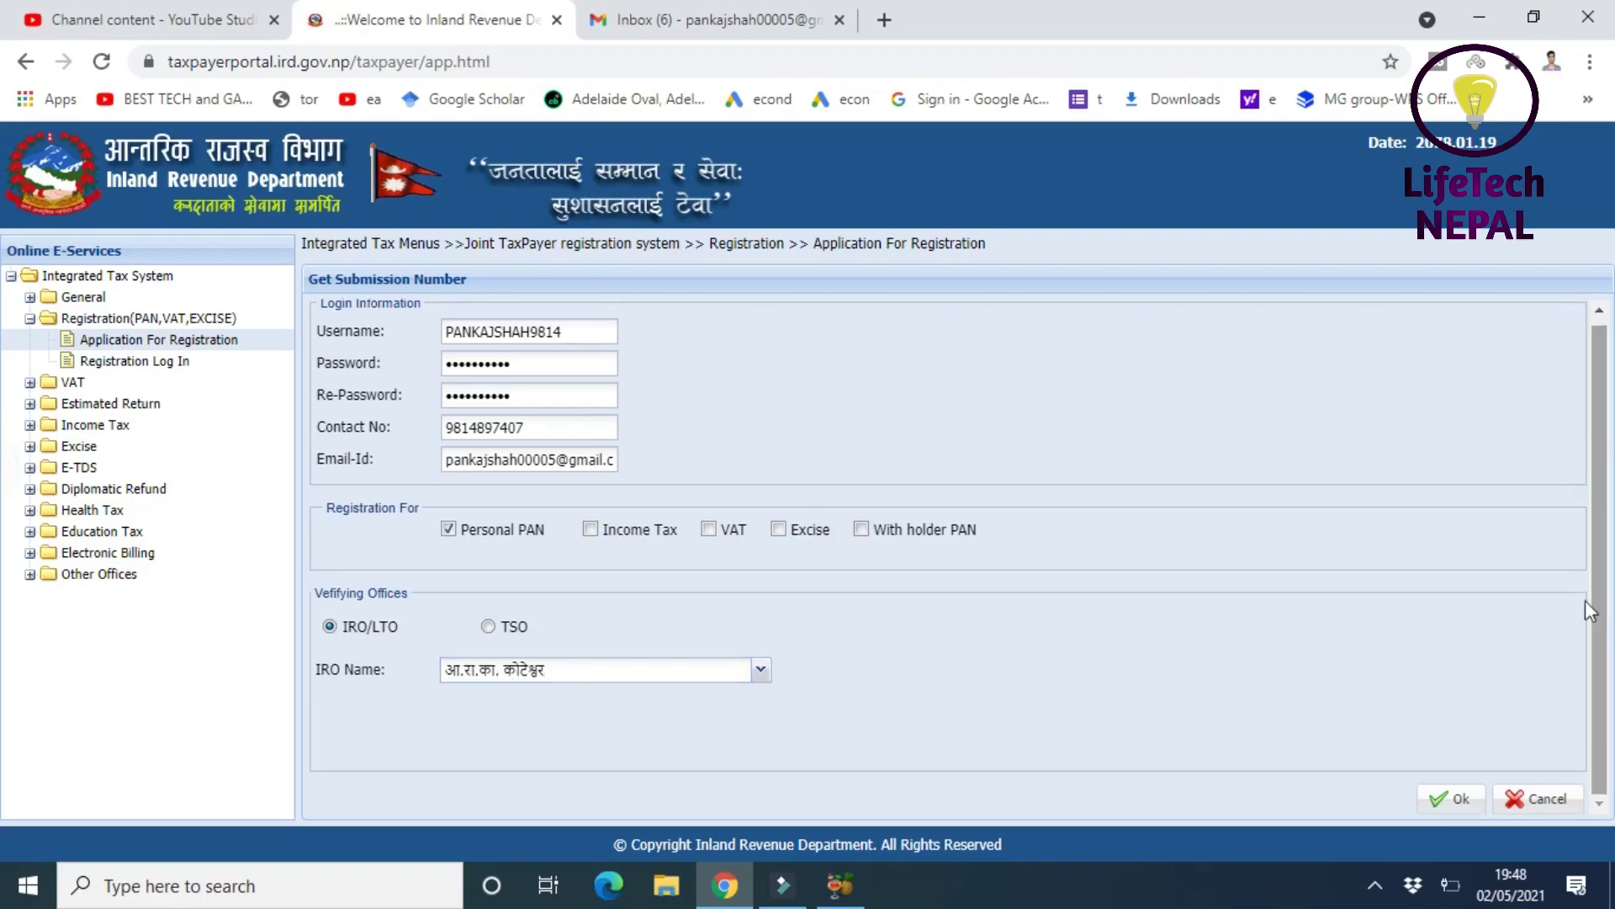
# - Submit the login details, confirm the chosen office, and select the issued submission number
pyautogui.click(1444, 806)
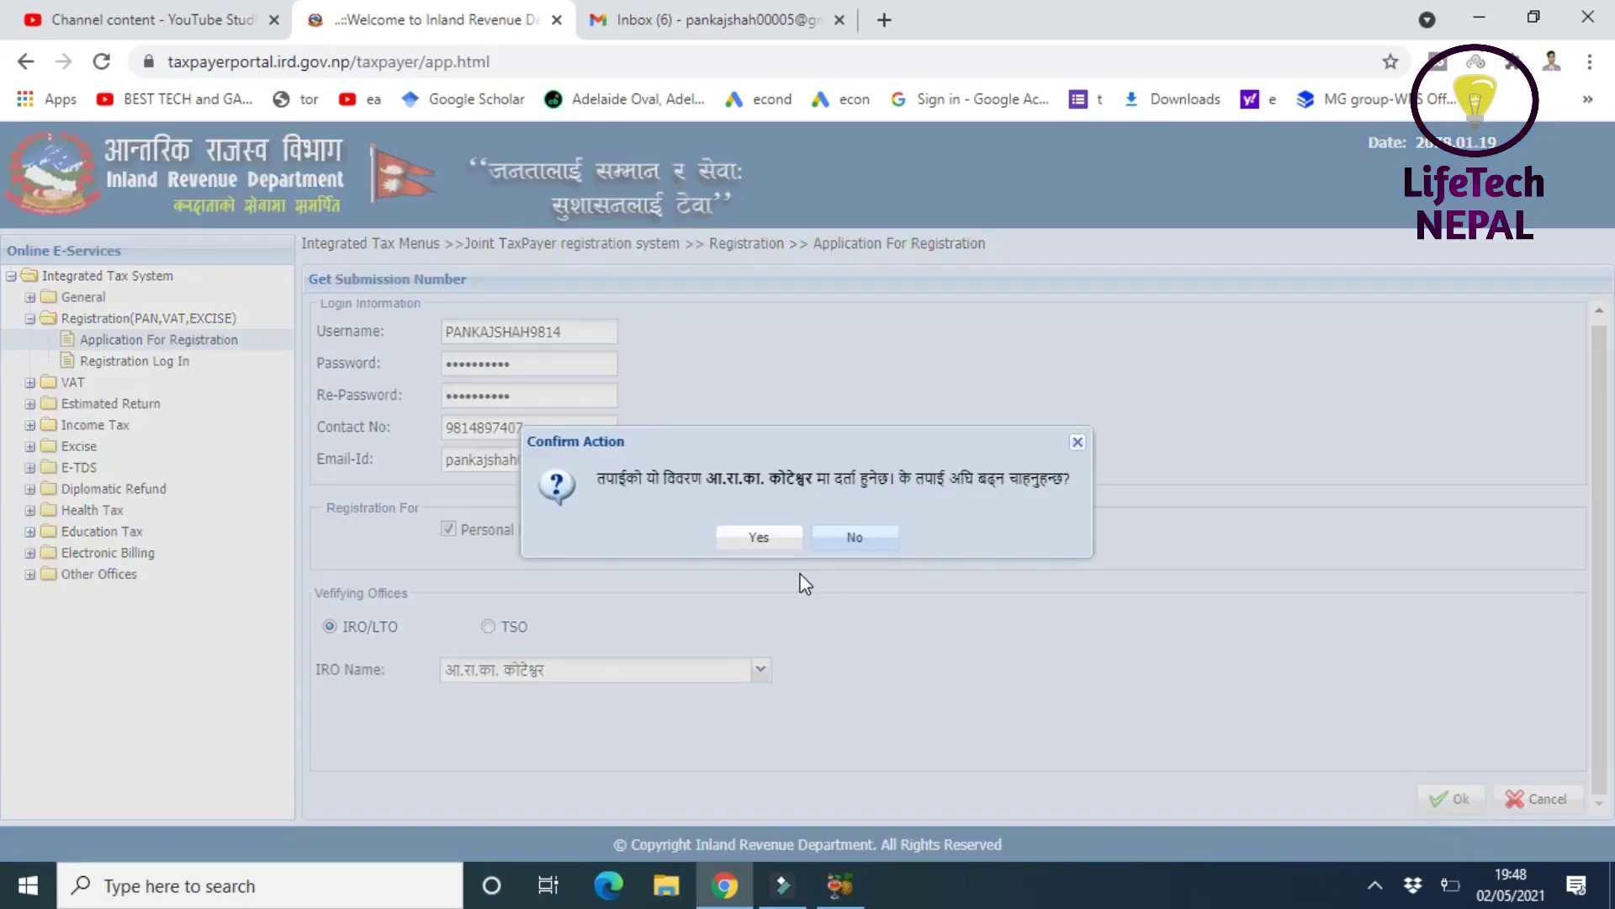
pyautogui.click(760, 539)
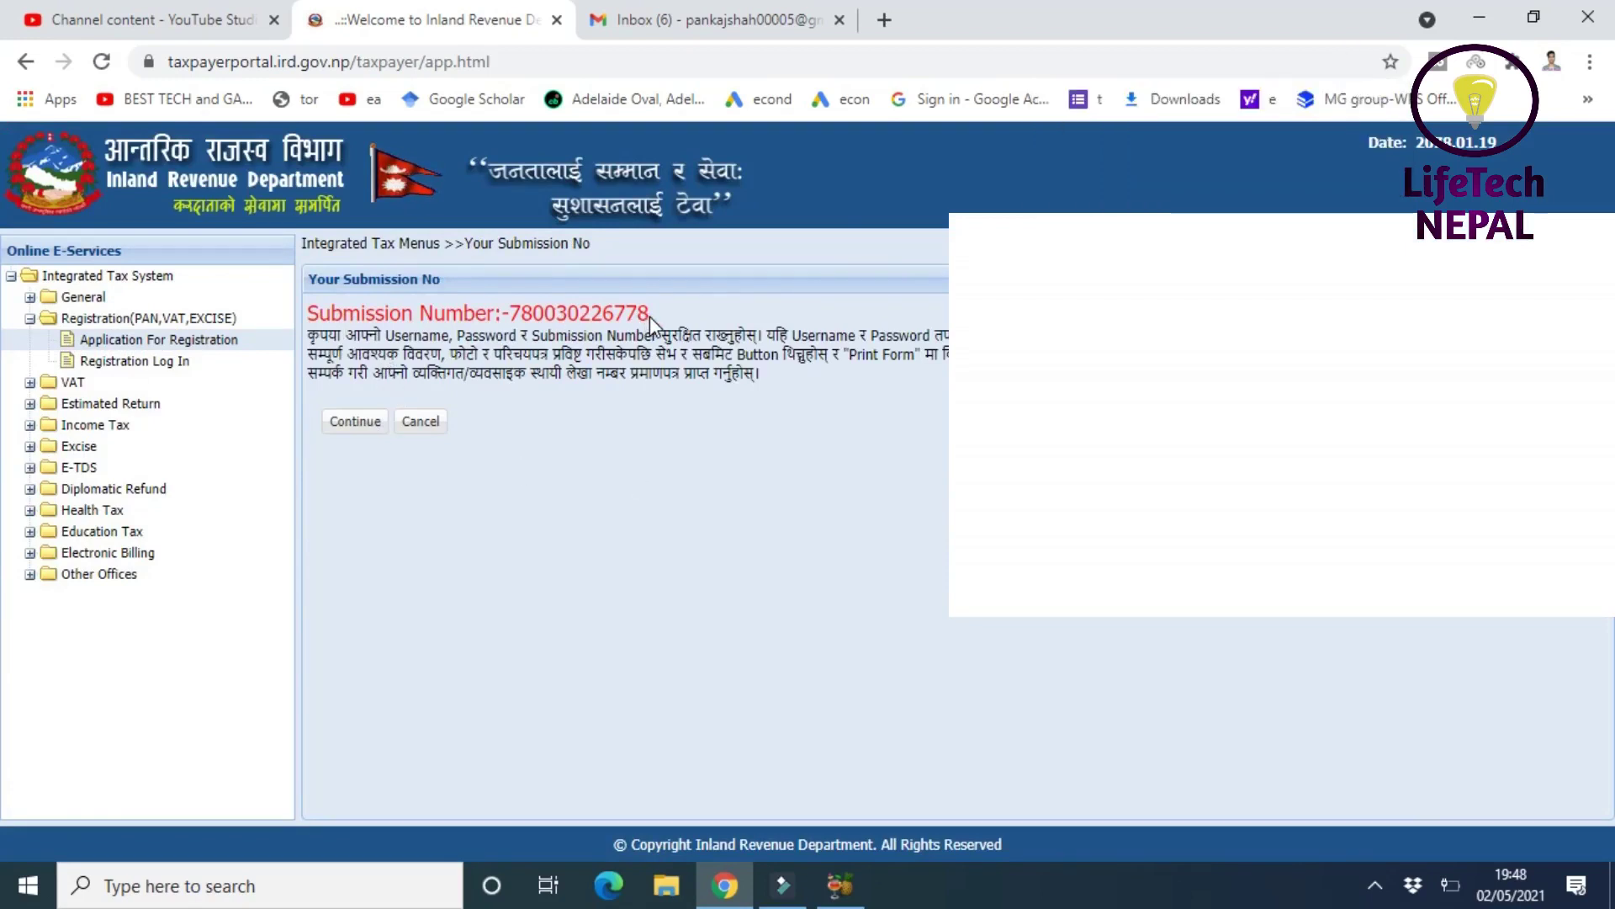
pyautogui.moveTo(652, 317); pyautogui.dragTo(548, 315)
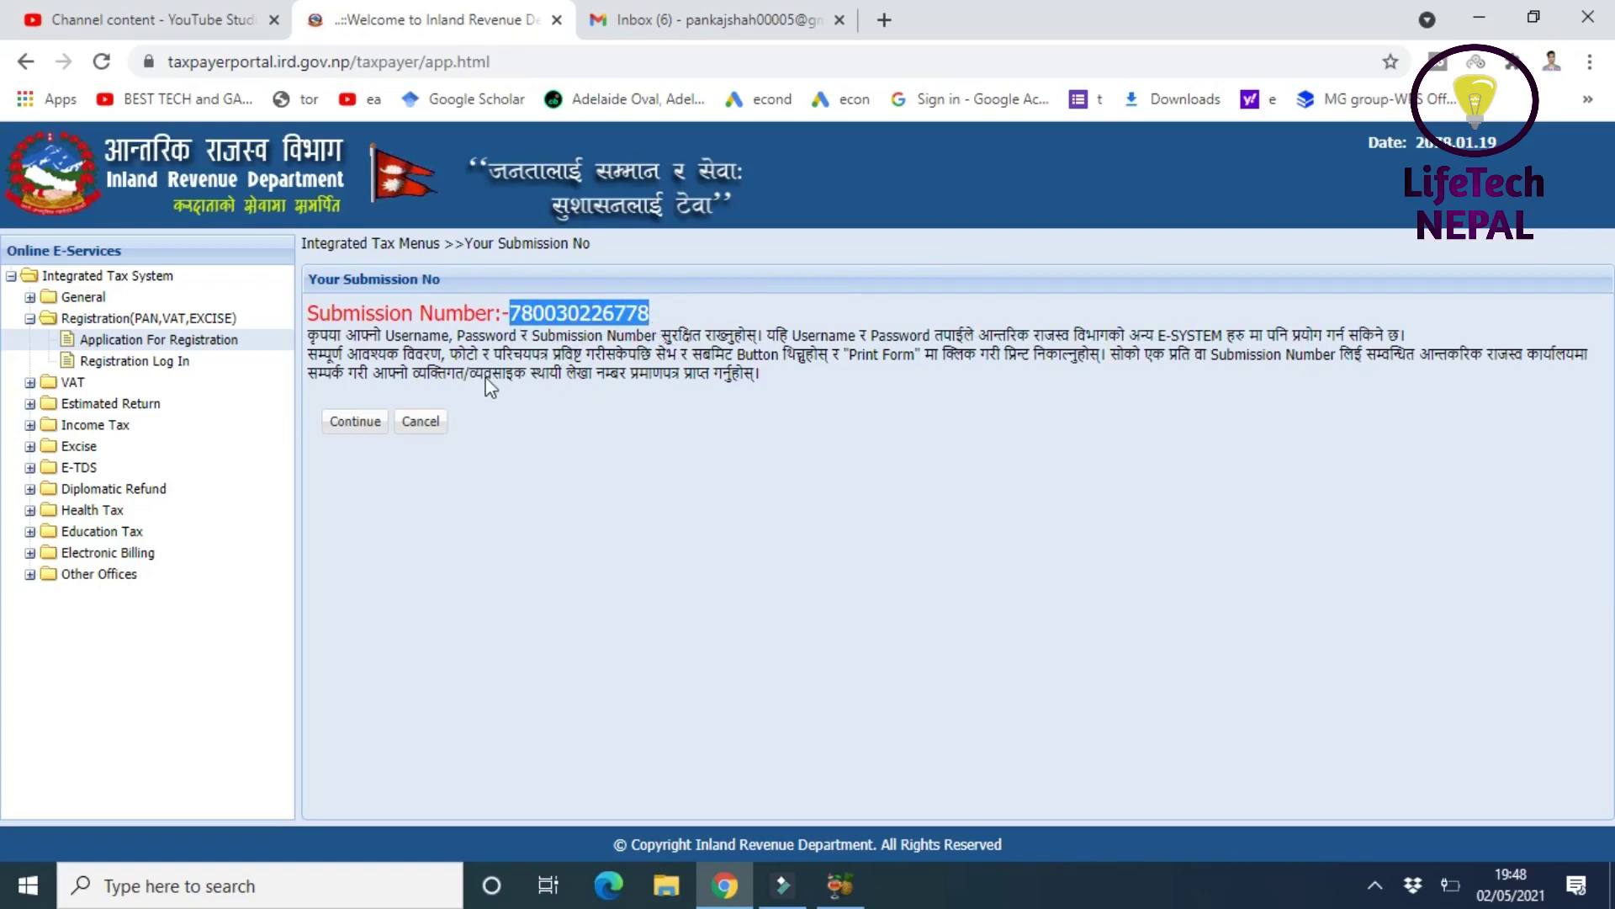
# - Continue to the E-Person Registration form and scroll through it to the Submit buttons and back
pyautogui.click(349, 434)
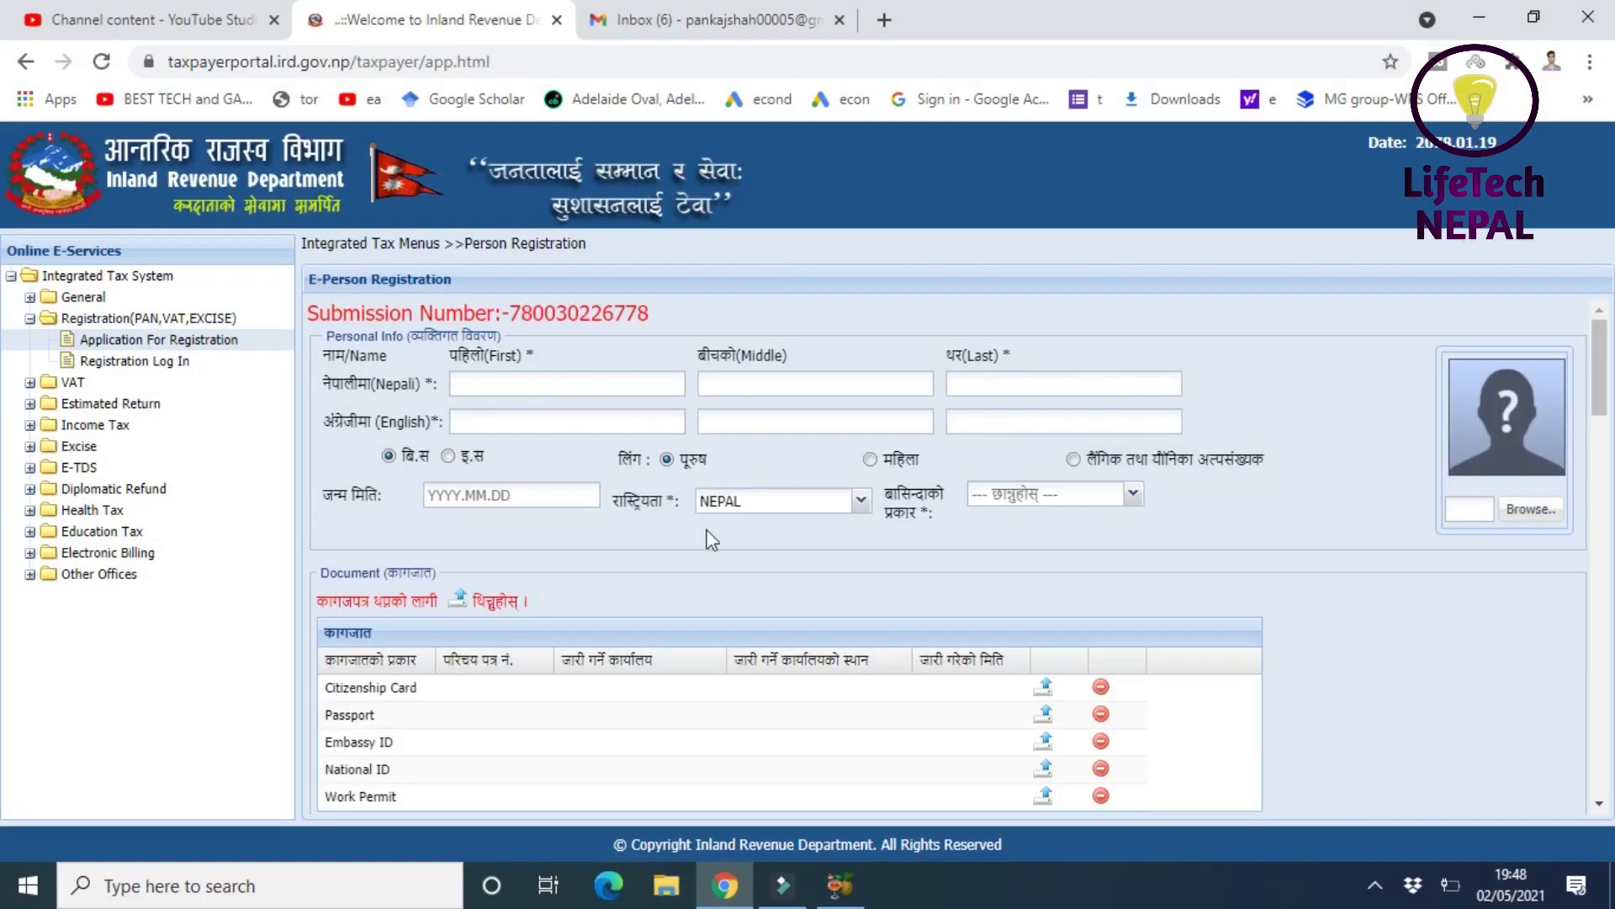
pyautogui.click(1598, 353)
pyautogui.scroll(-15, 1596, 583)
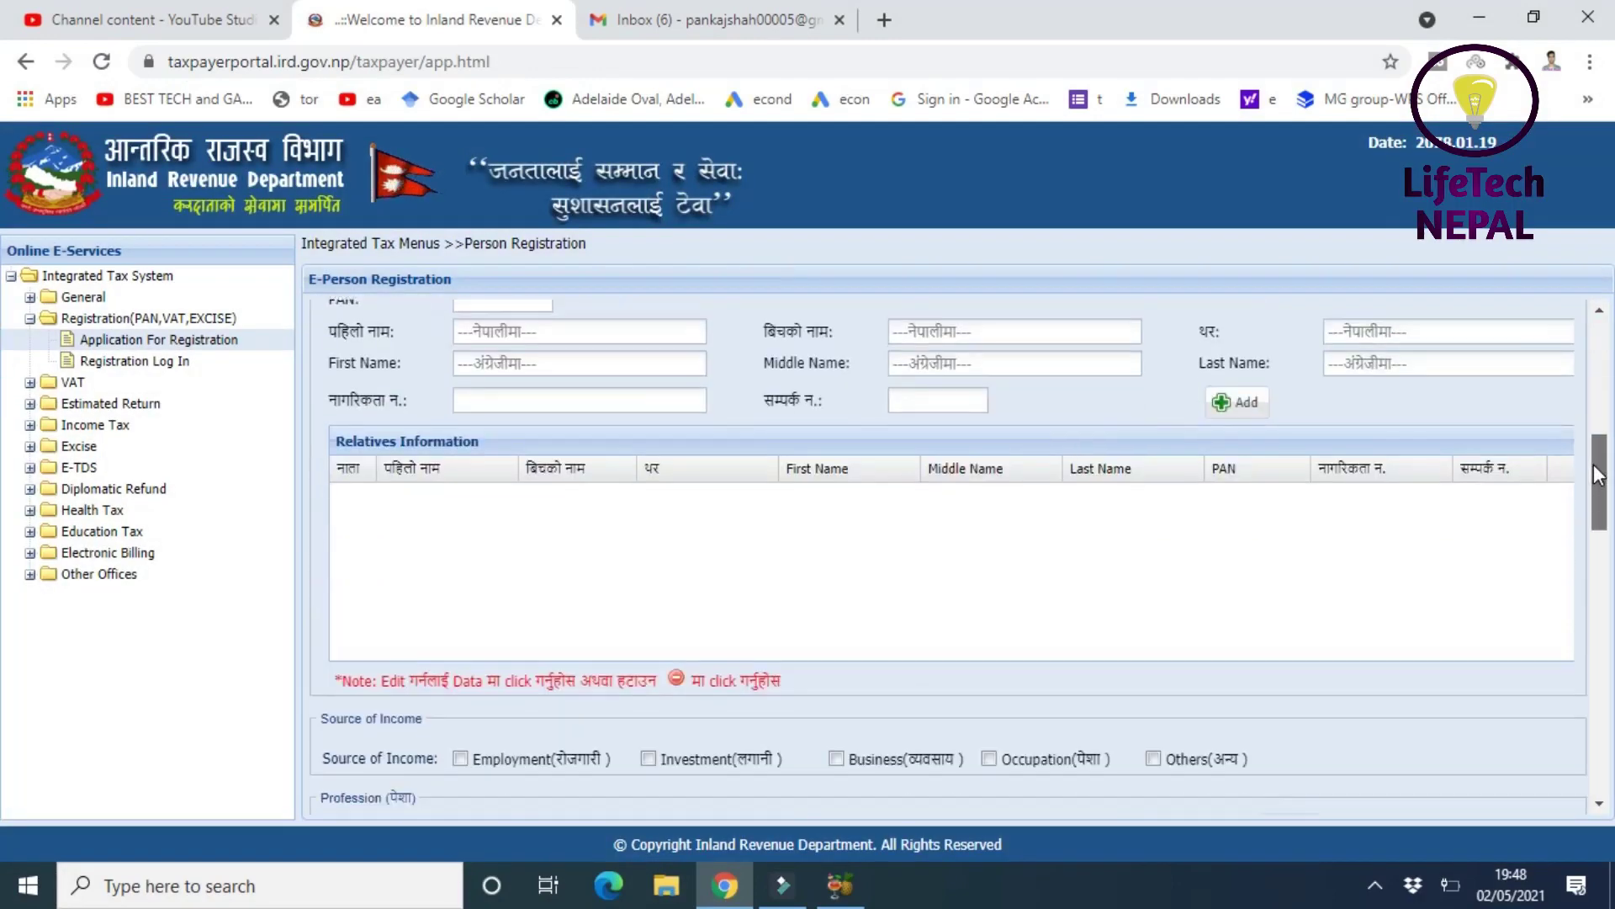
pyautogui.scroll(15, 1596, 582)
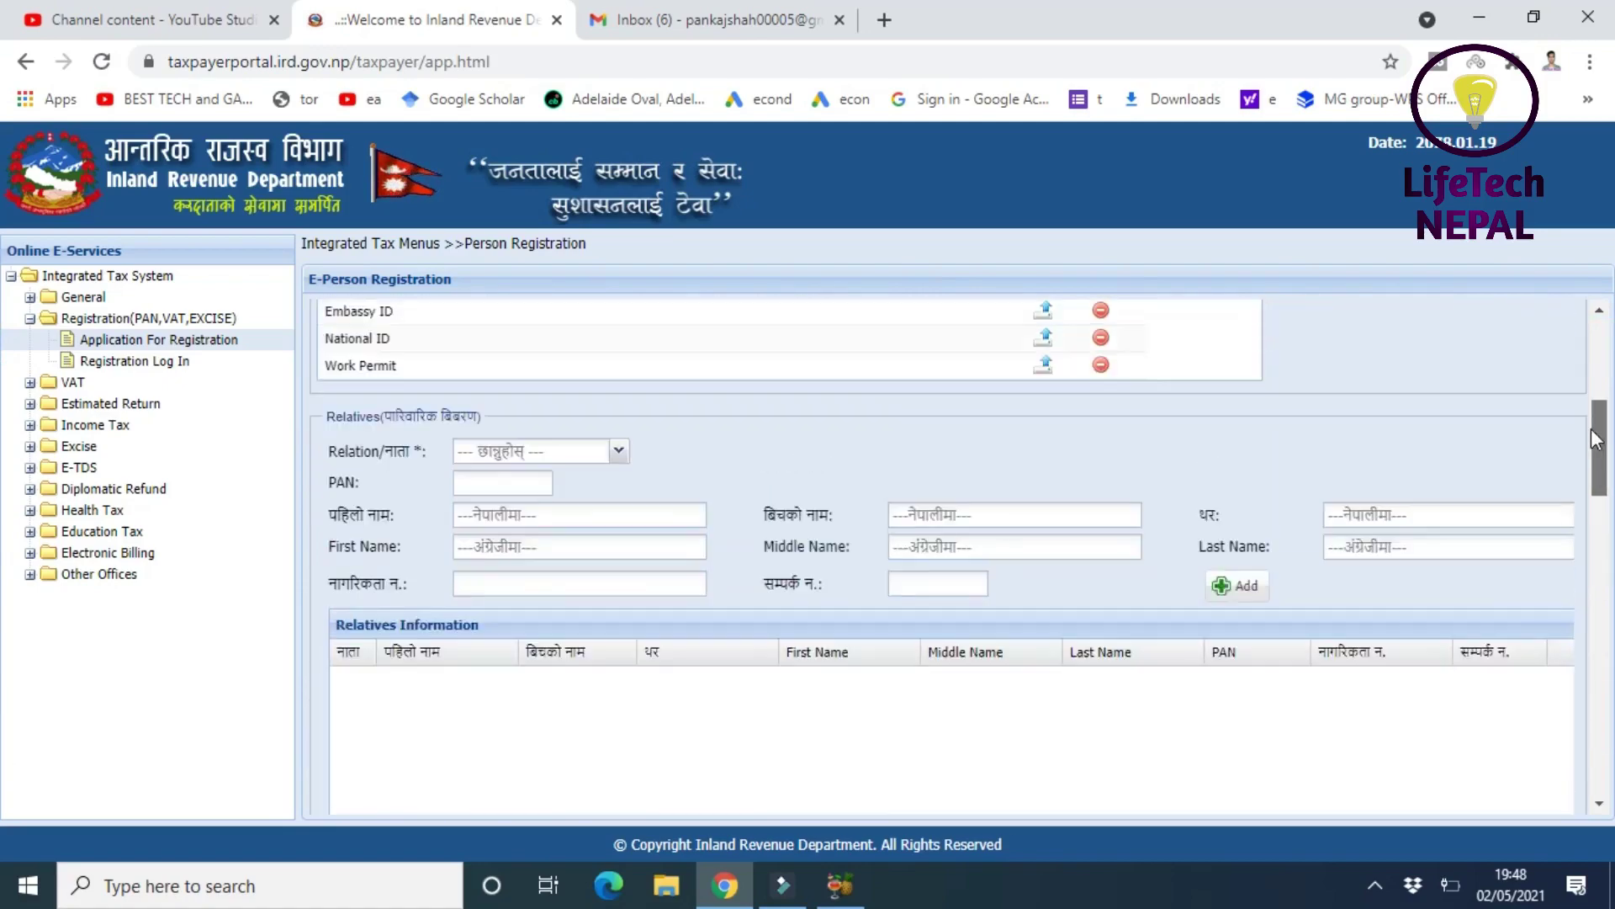
pyautogui.scroll(-20, 1596, 582)
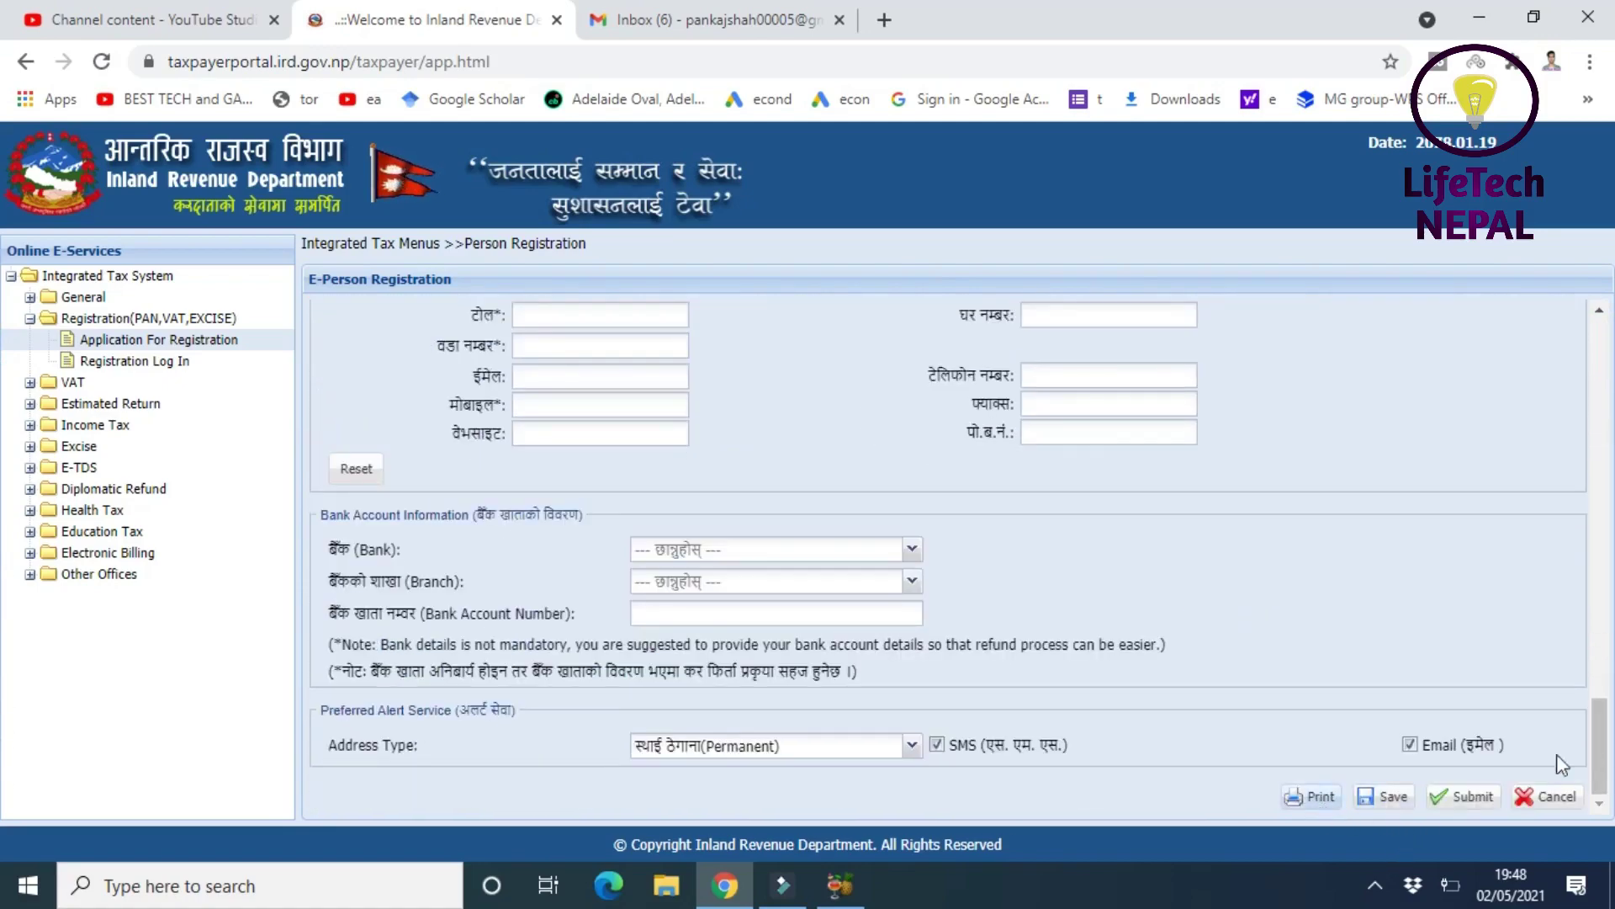
pyautogui.moveTo(1596, 747); pyautogui.dragTo(1573, 345)
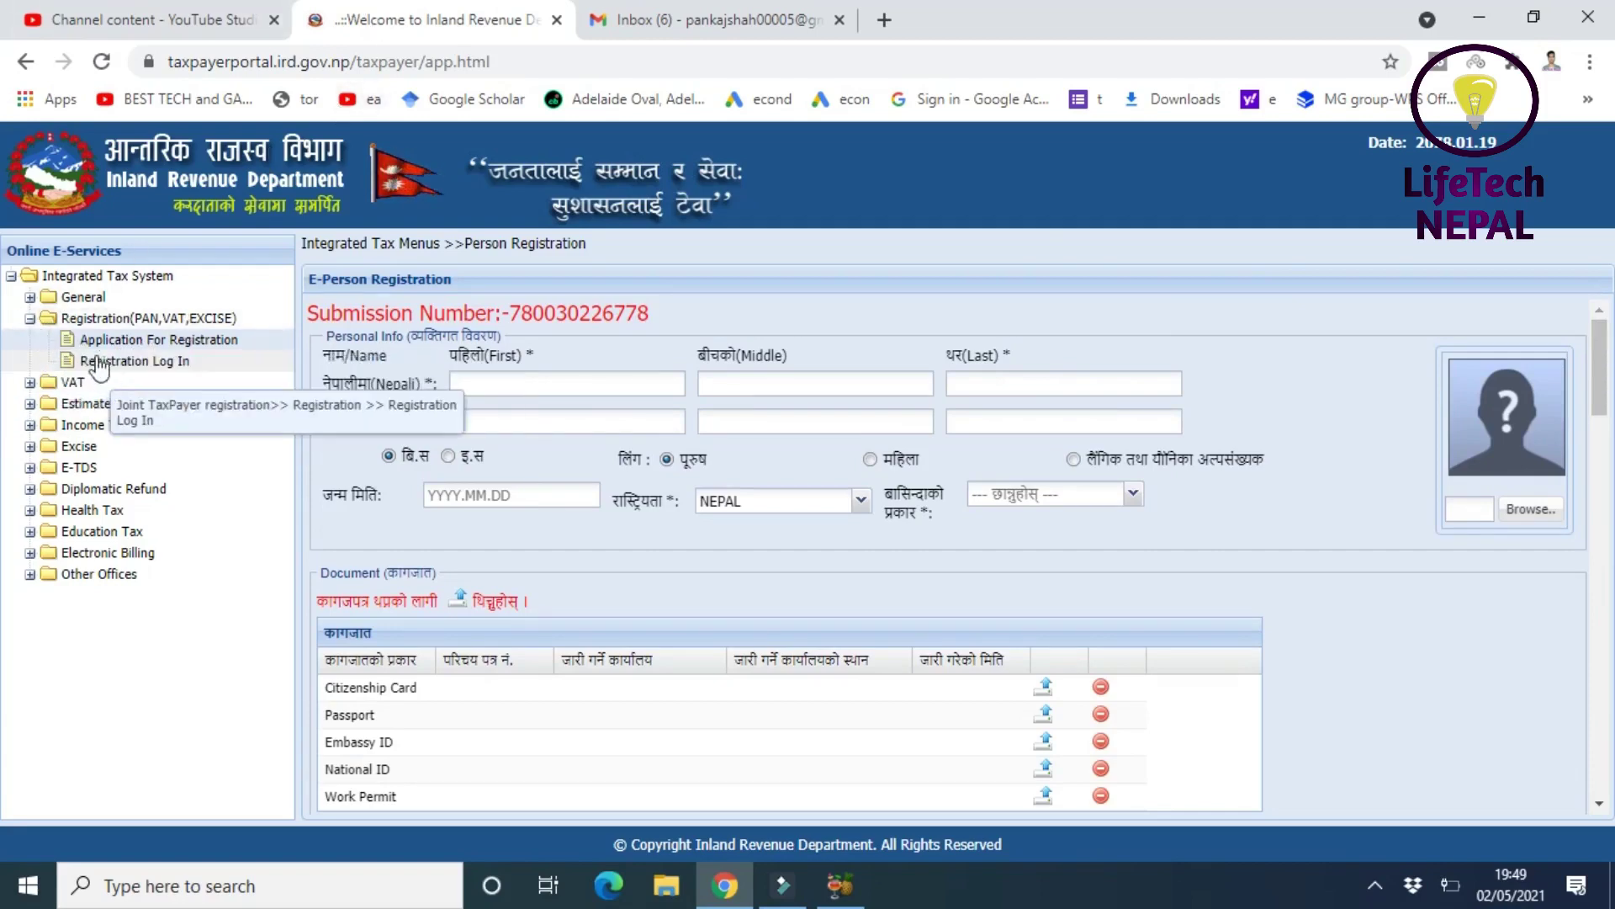
# - Log in to Registration with the pasted submission number, the username and the password
pyautogui.click(163, 369)
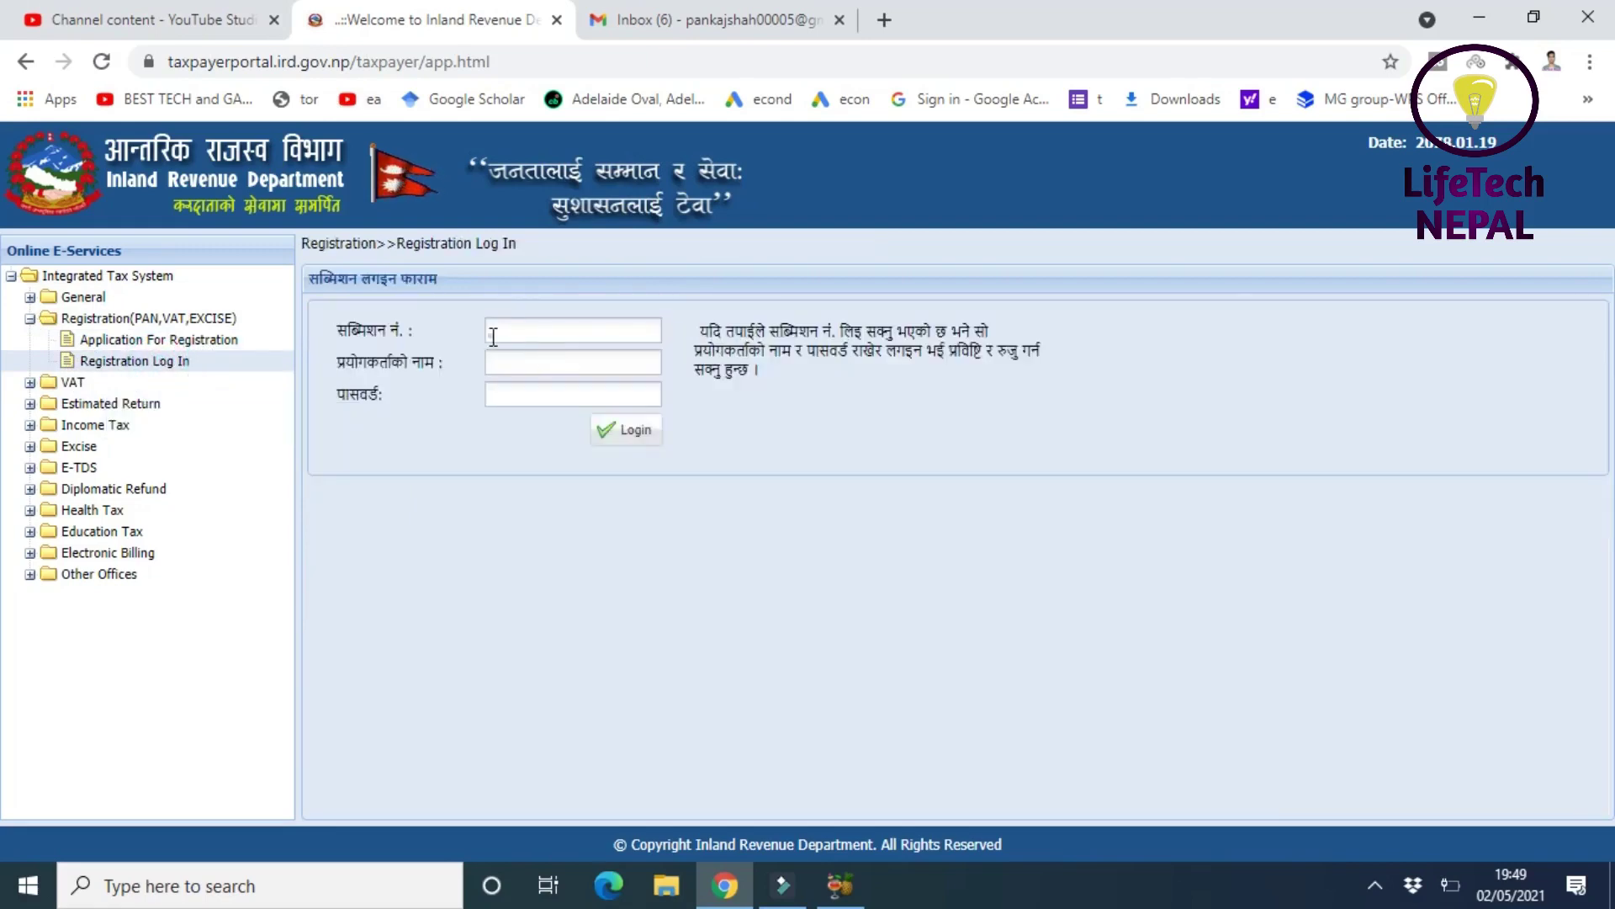
pyautogui.click(491, 336)
pyautogui.hotkey('ctrl', 'v')
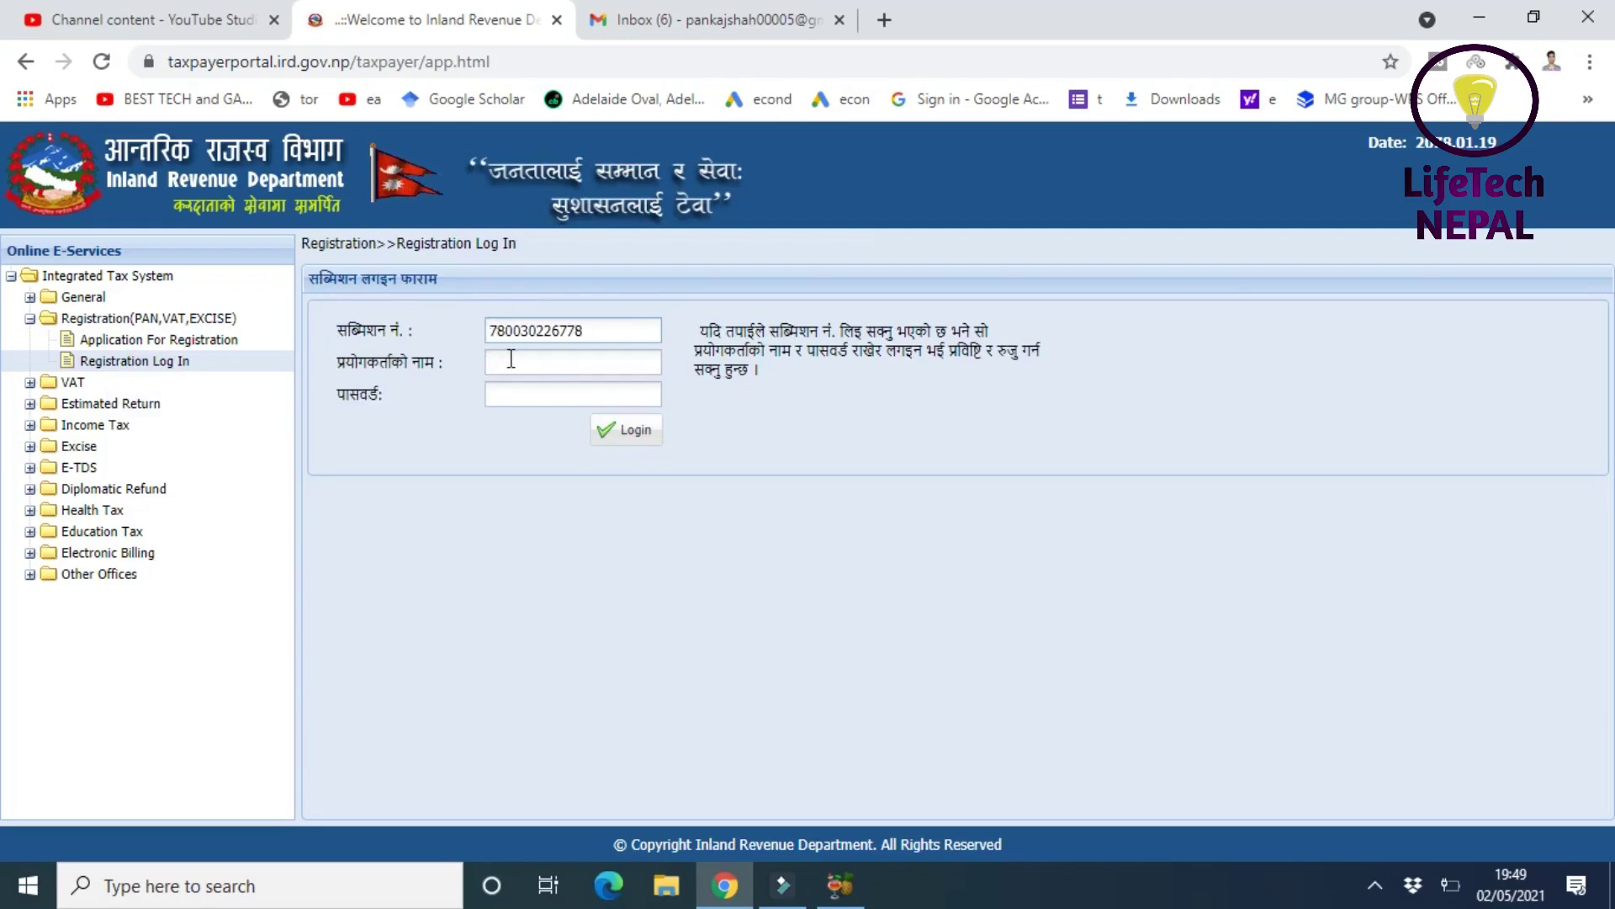
pyautogui.click(511, 362)
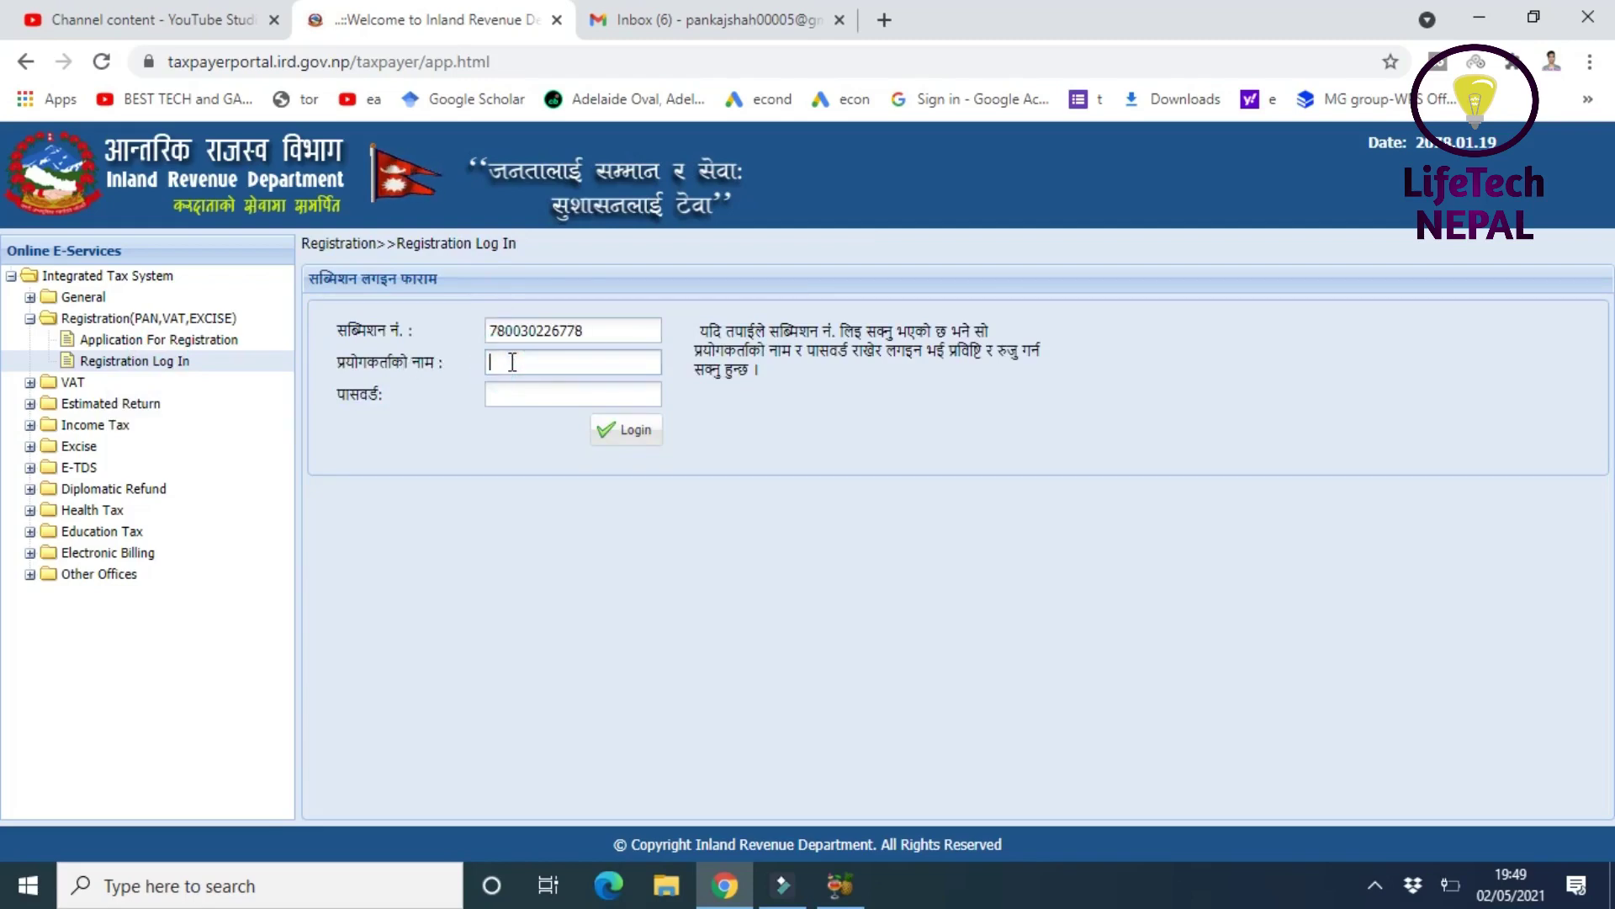
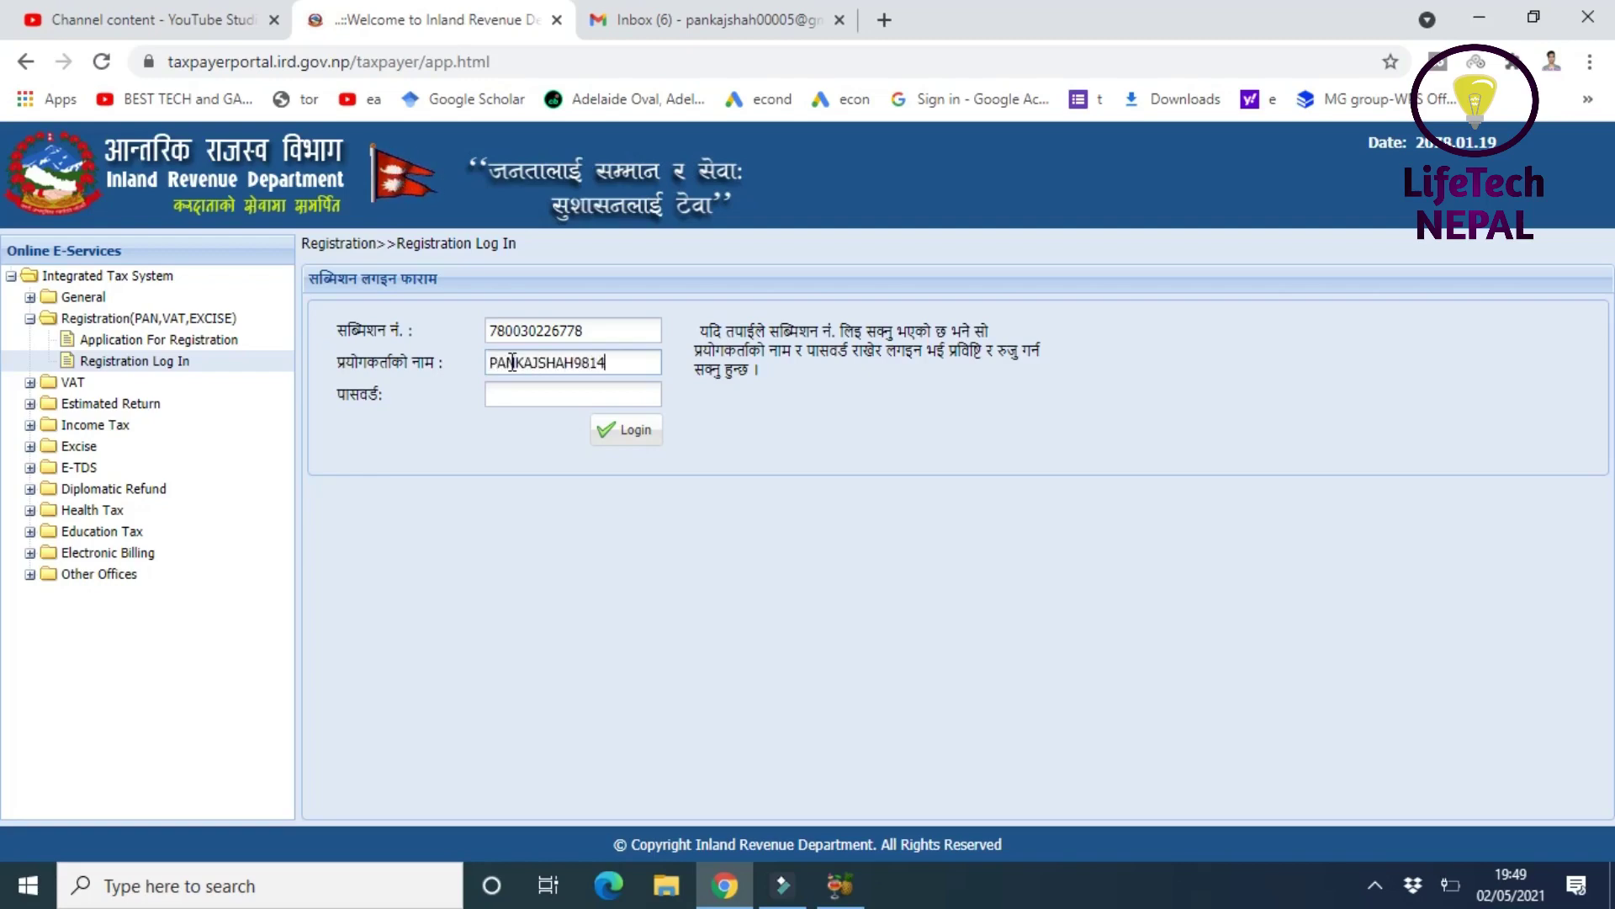
pyautogui.click(507, 397)
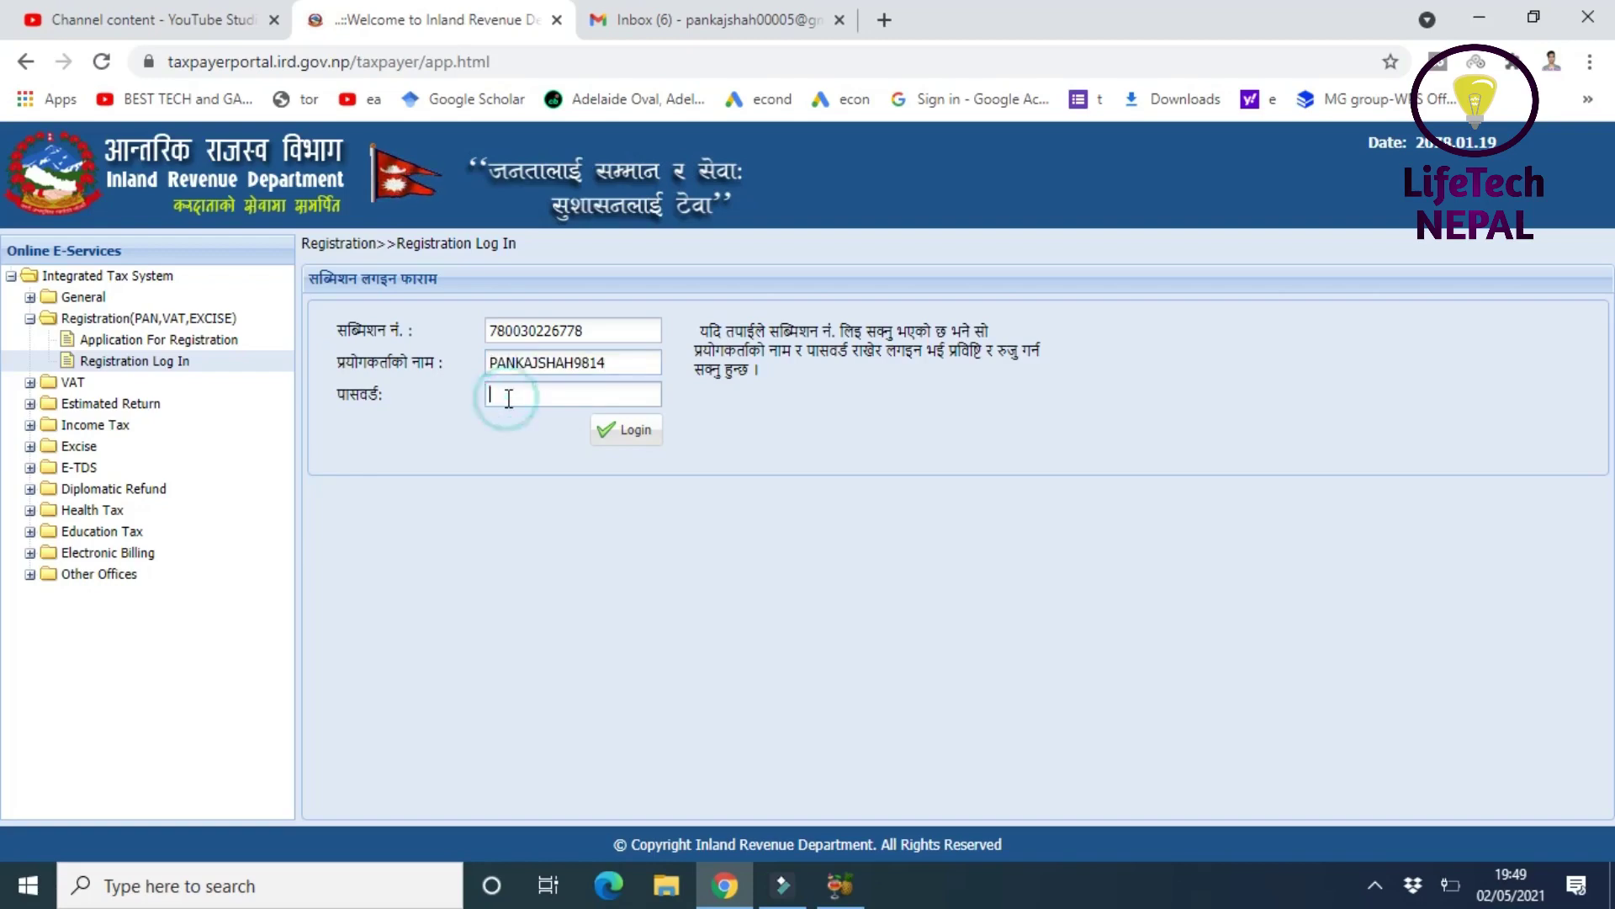
pyautogui.write('•')
pyautogui.click(624, 432)
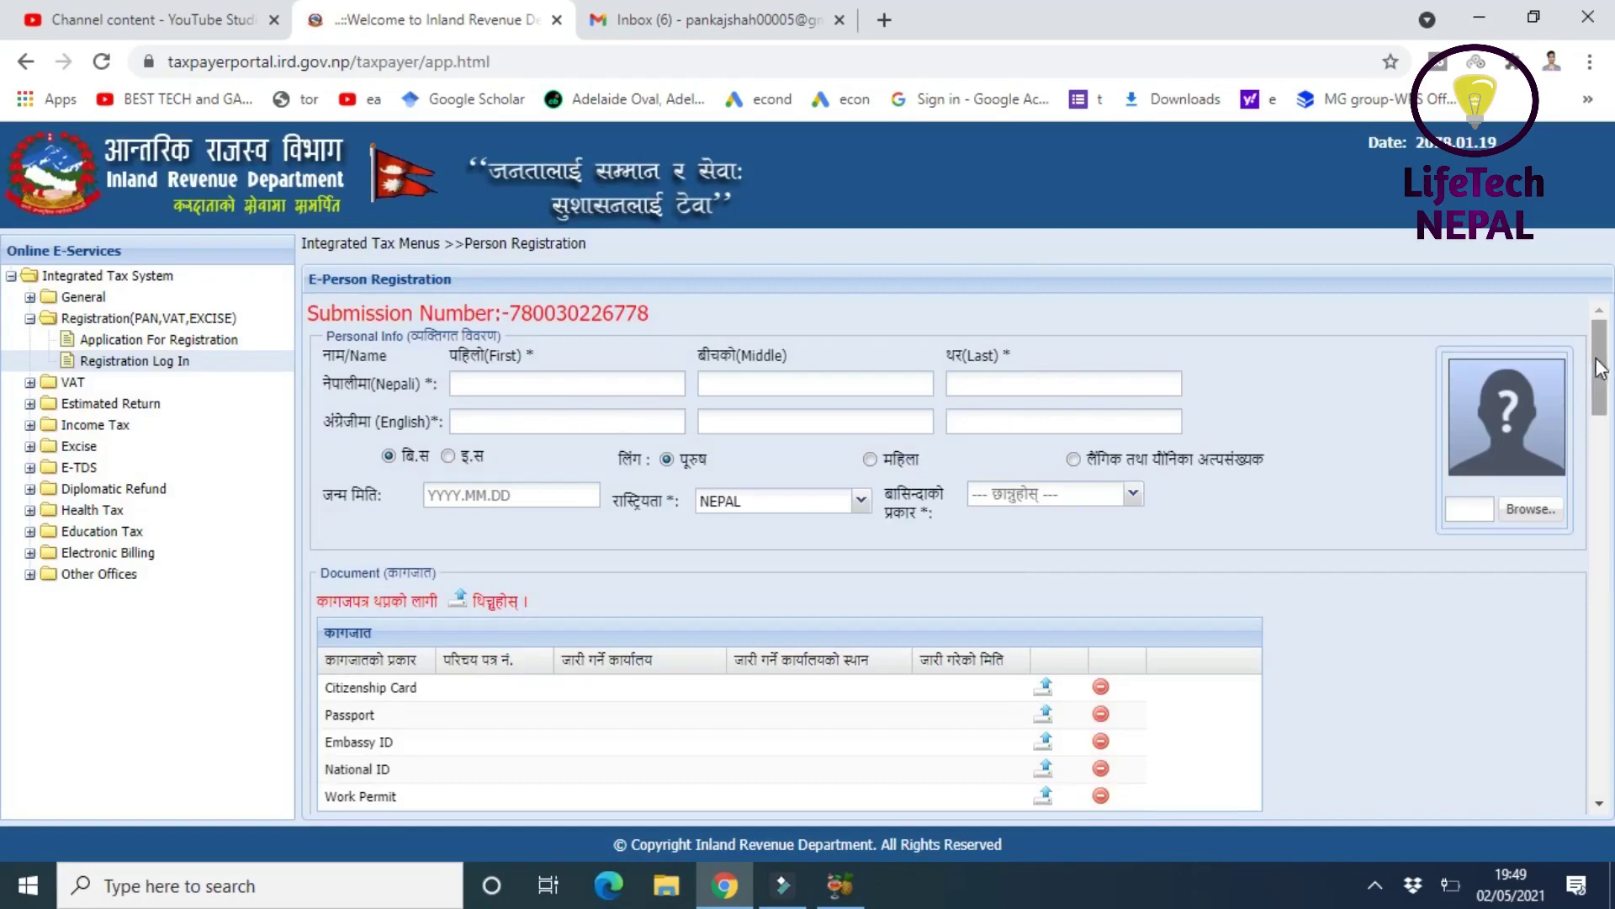
pyautogui.scroll(-1, 1506, 404)
pyautogui.scroll(1, 1510, 429)
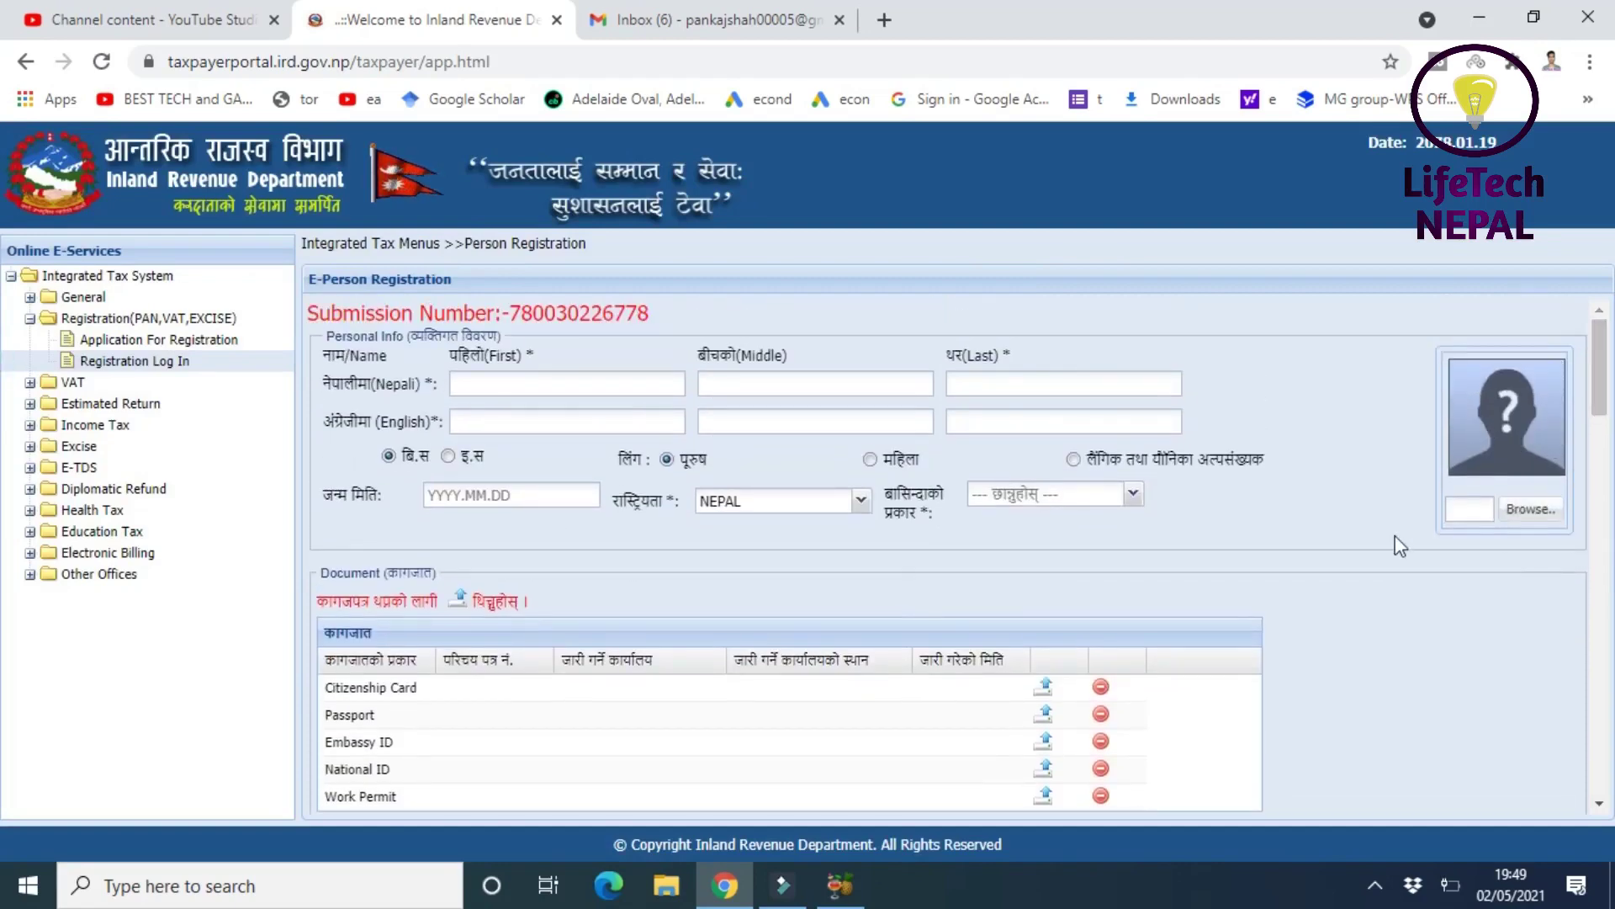
pyautogui.click(462, 384)
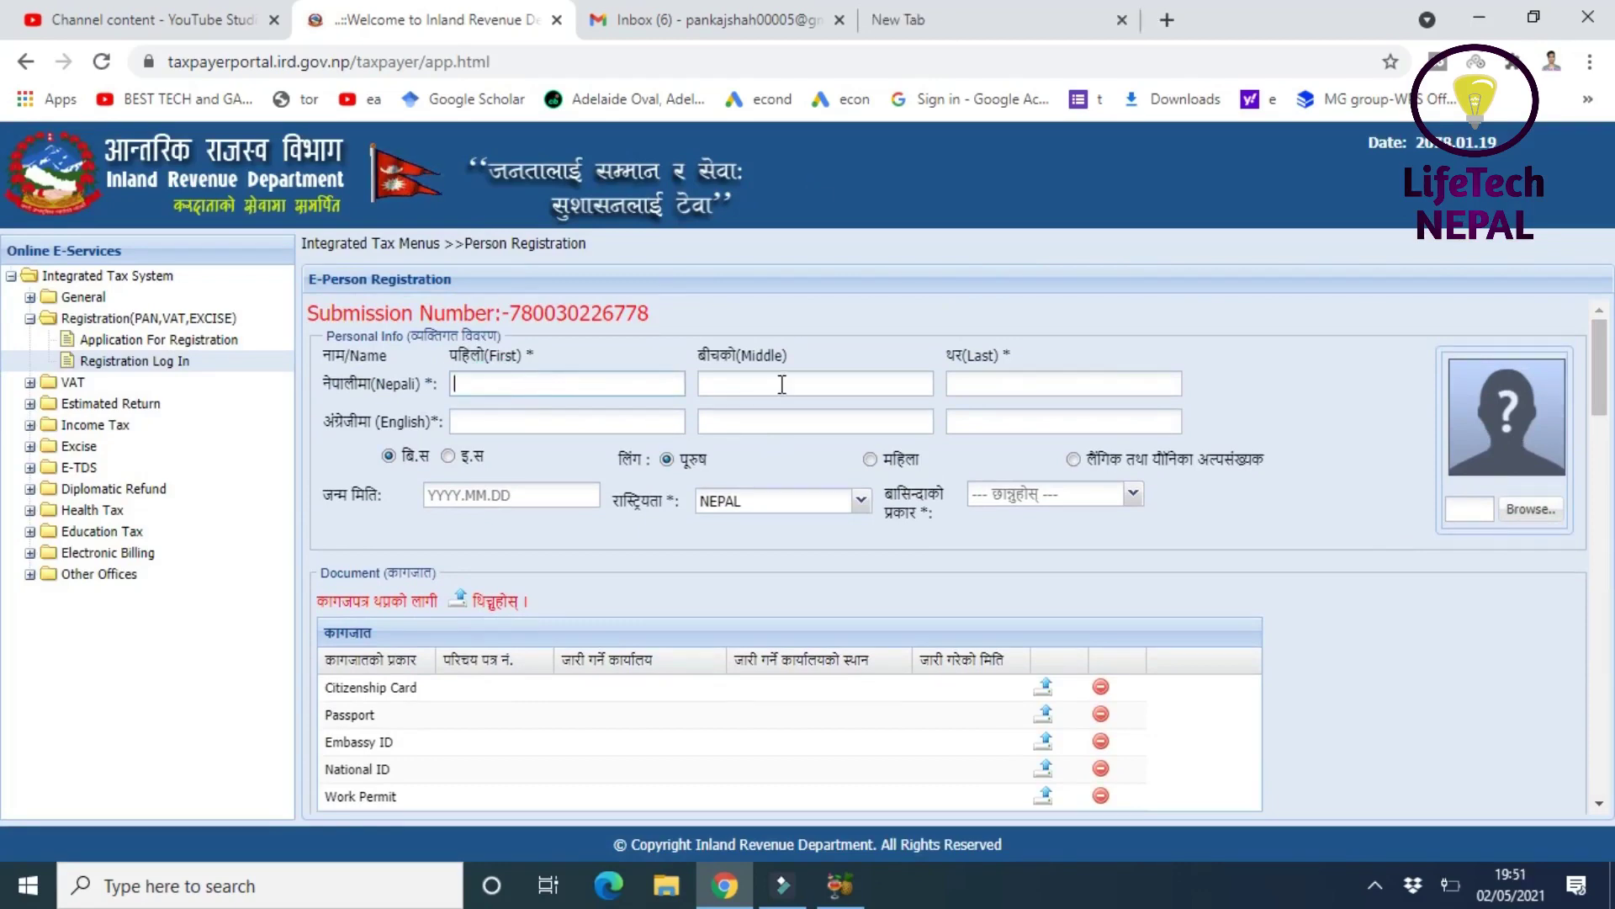
pyautogui.click(778, 381)
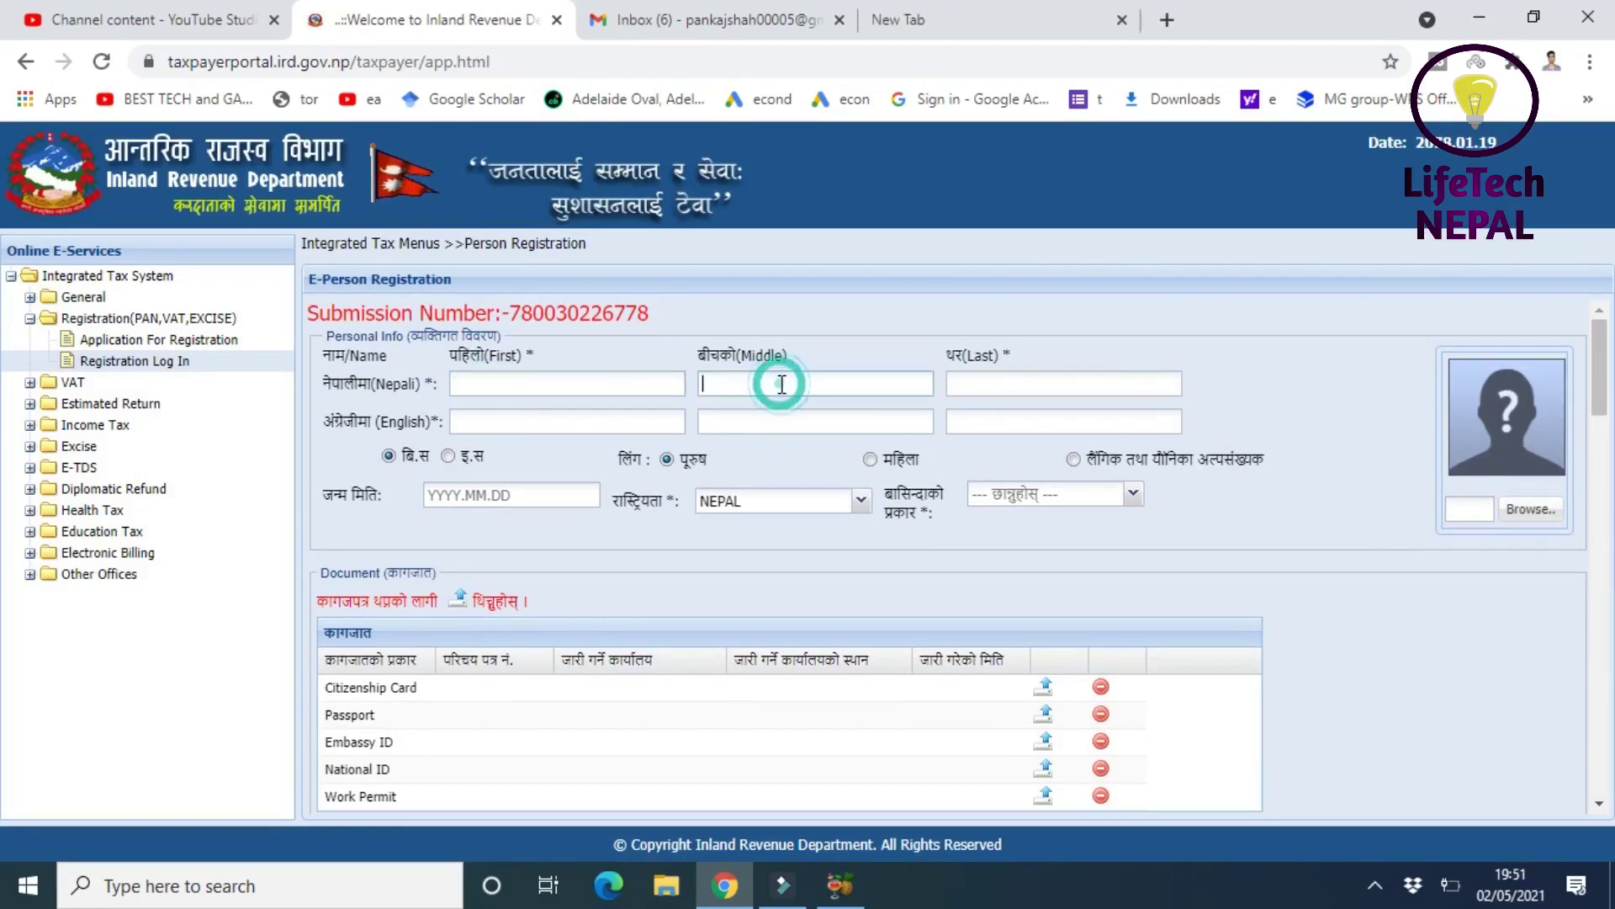
pyautogui.click(953, 378)
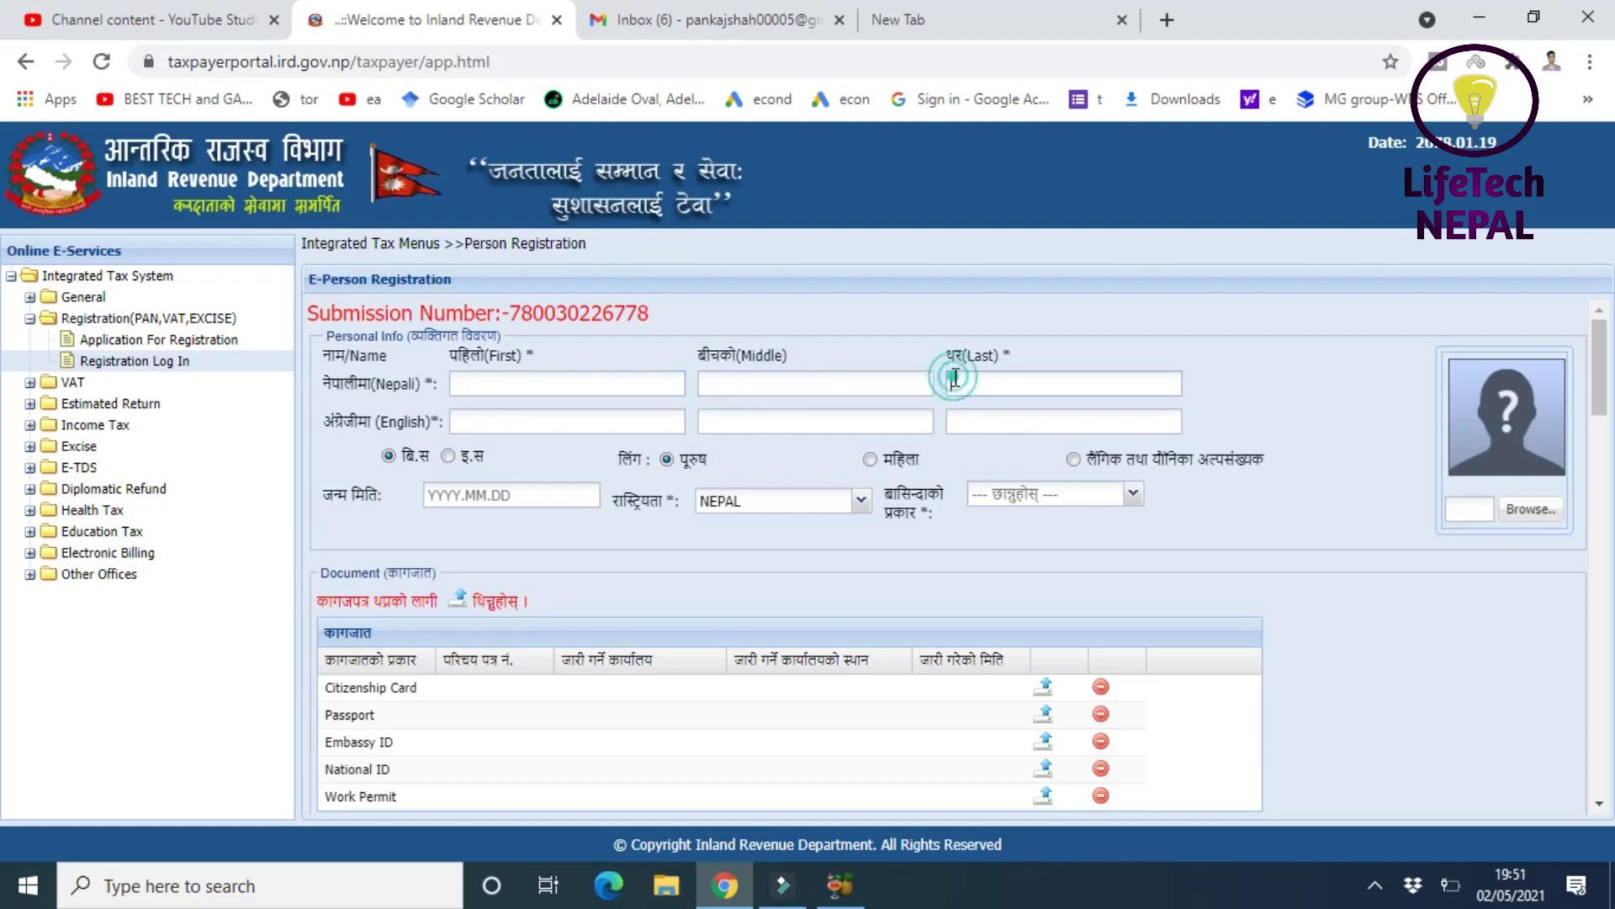
pyautogui.click(482, 427)
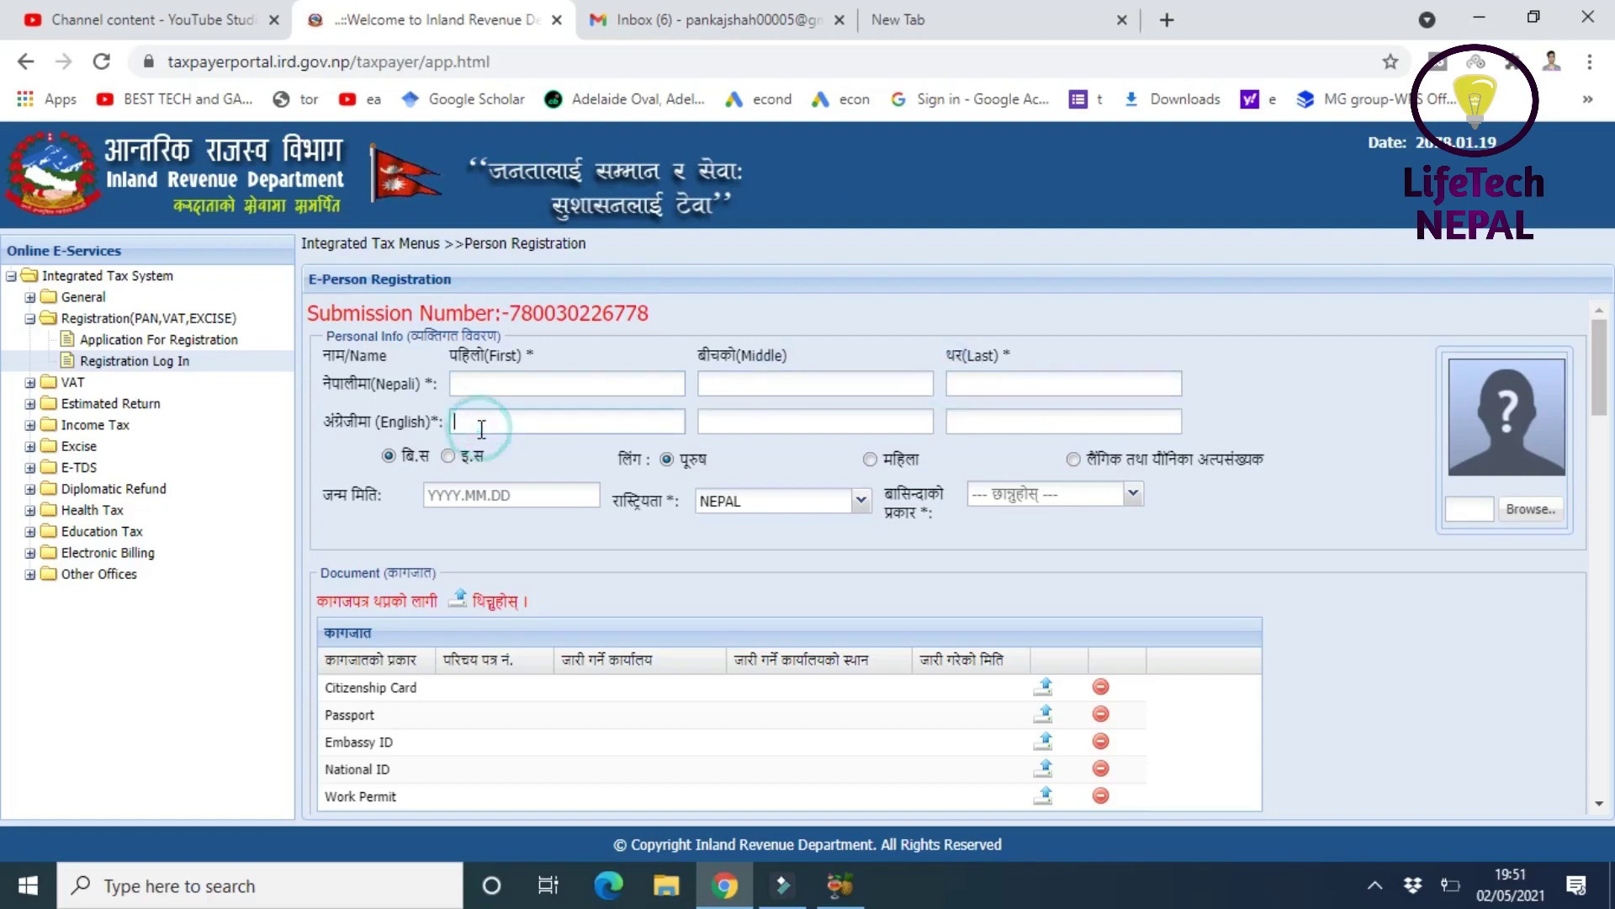
pyautogui.click(739, 424)
pyautogui.click(963, 426)
pyautogui.click(501, 489)
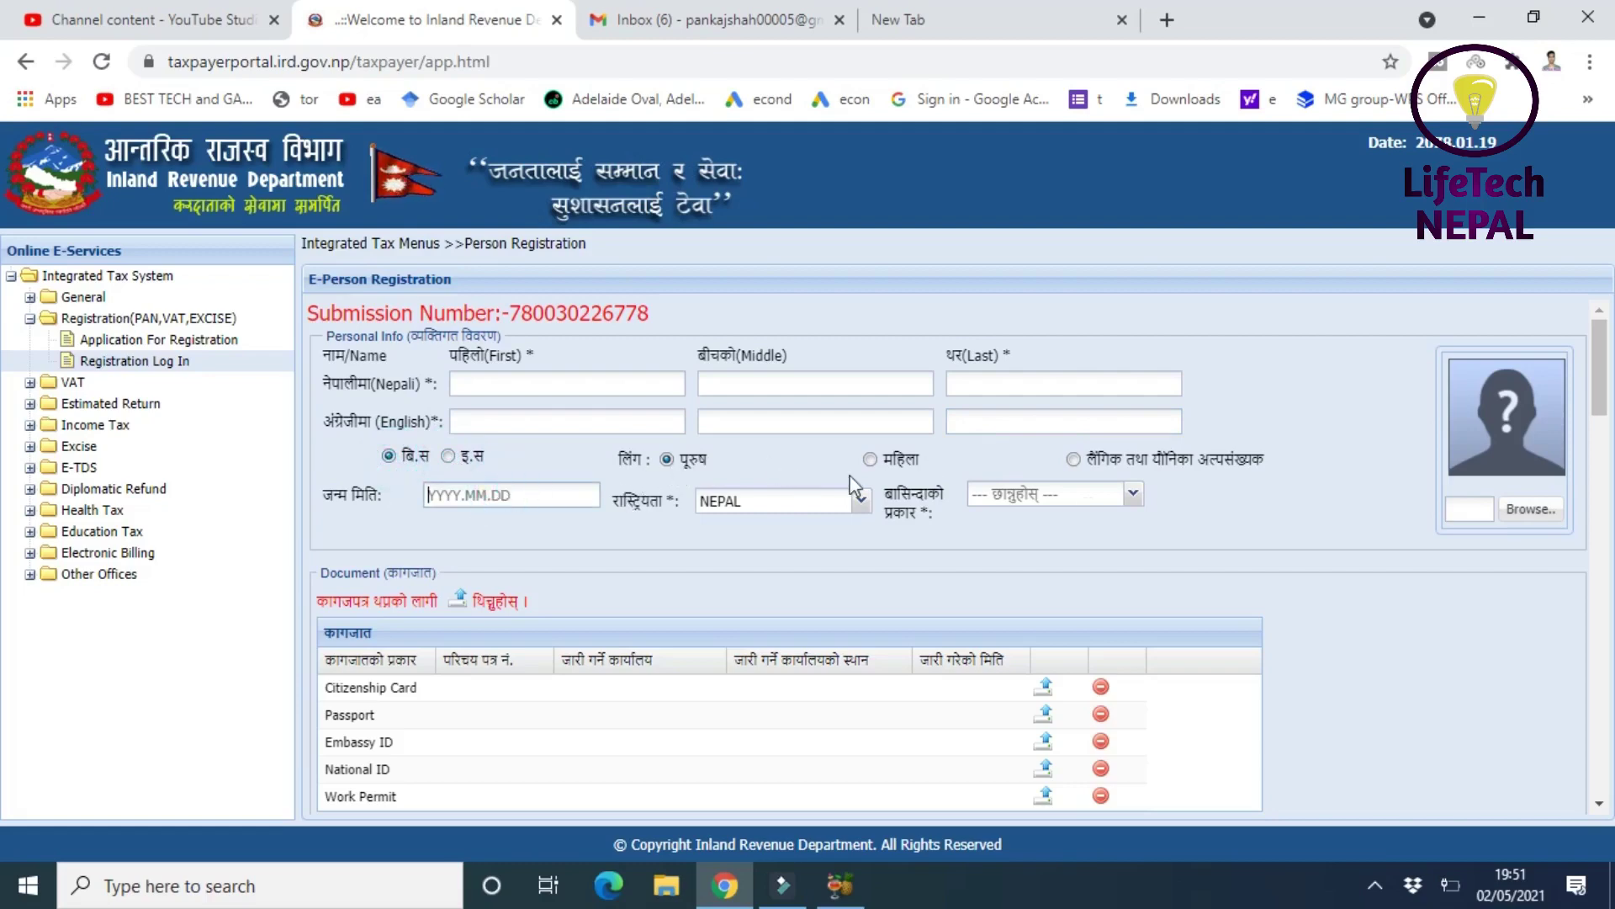
pyautogui.click(1132, 496)
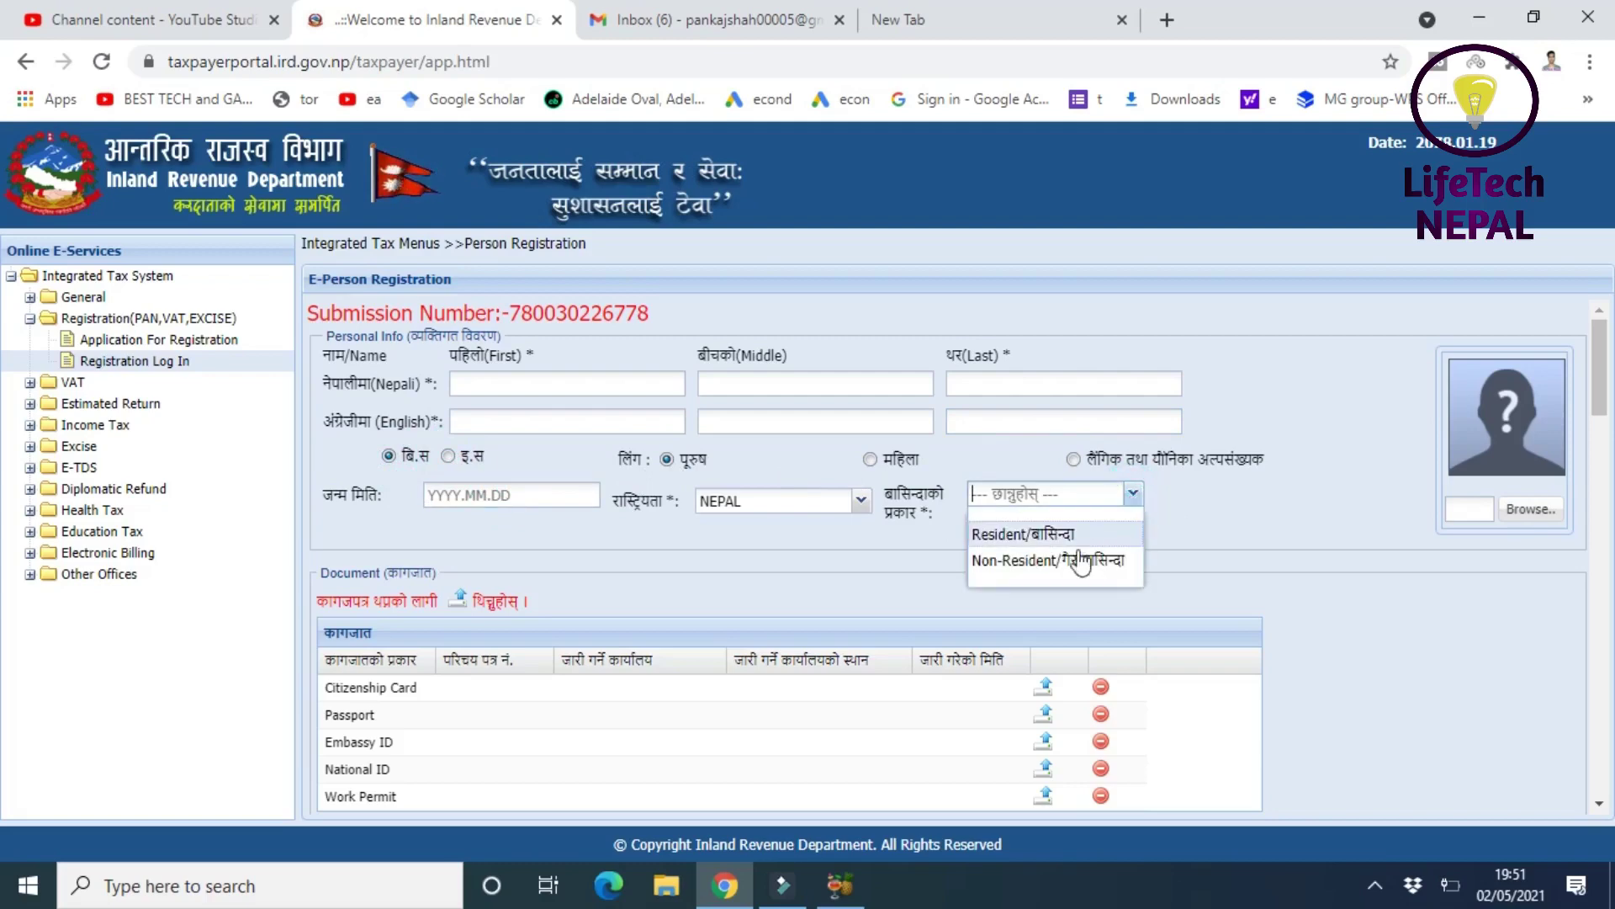
pyautogui.click(1227, 538)
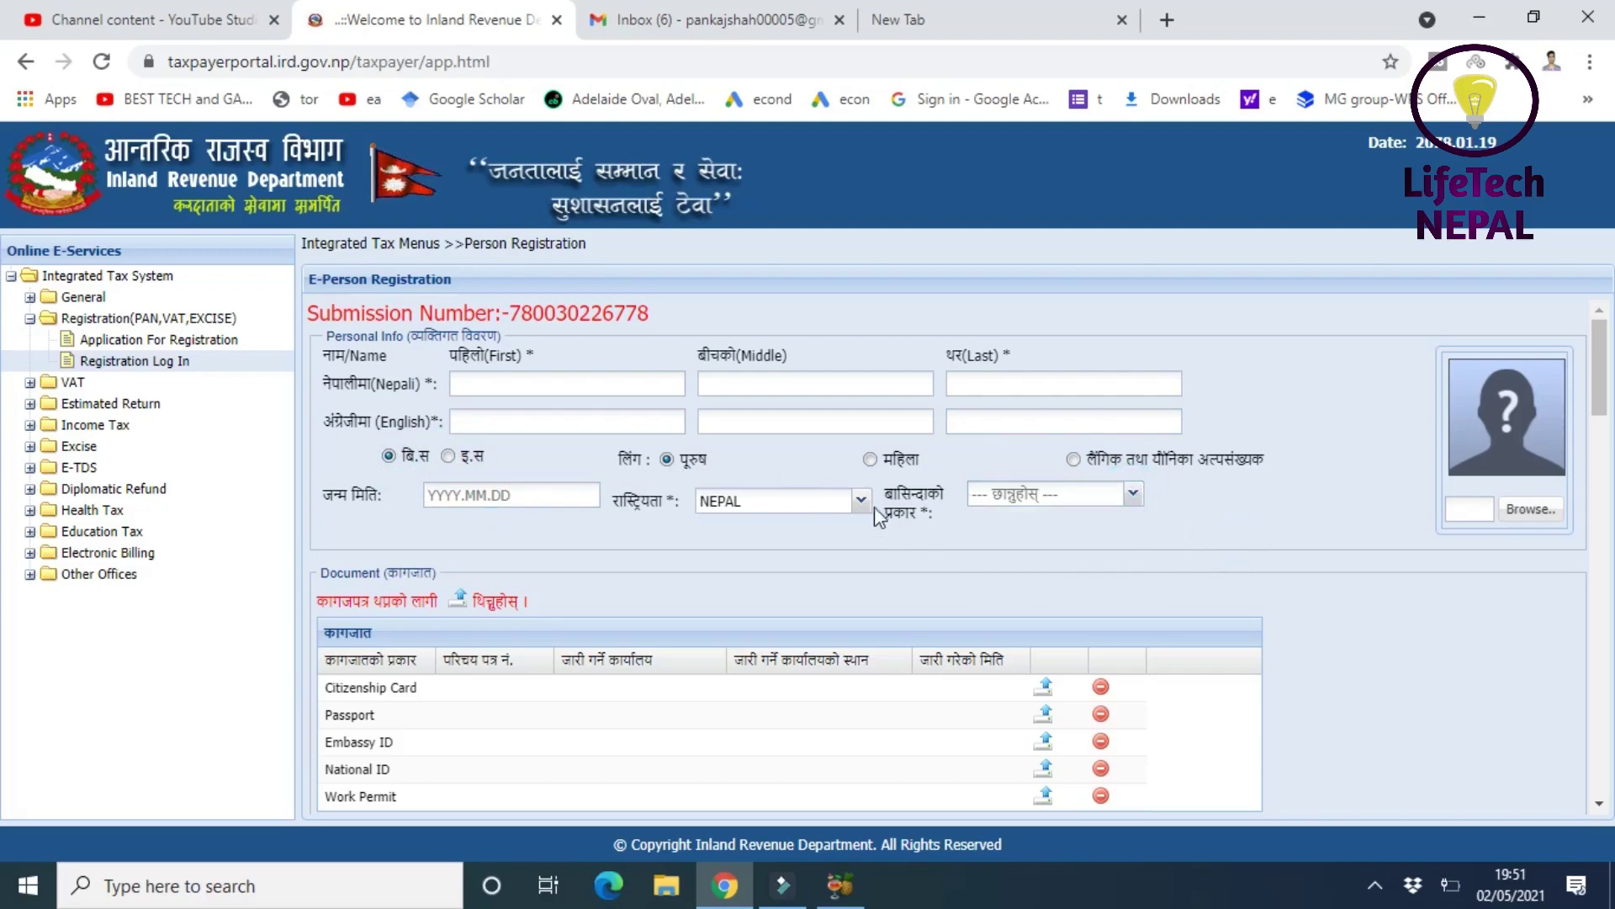
pyautogui.click(861, 502)
pyautogui.click(1247, 503)
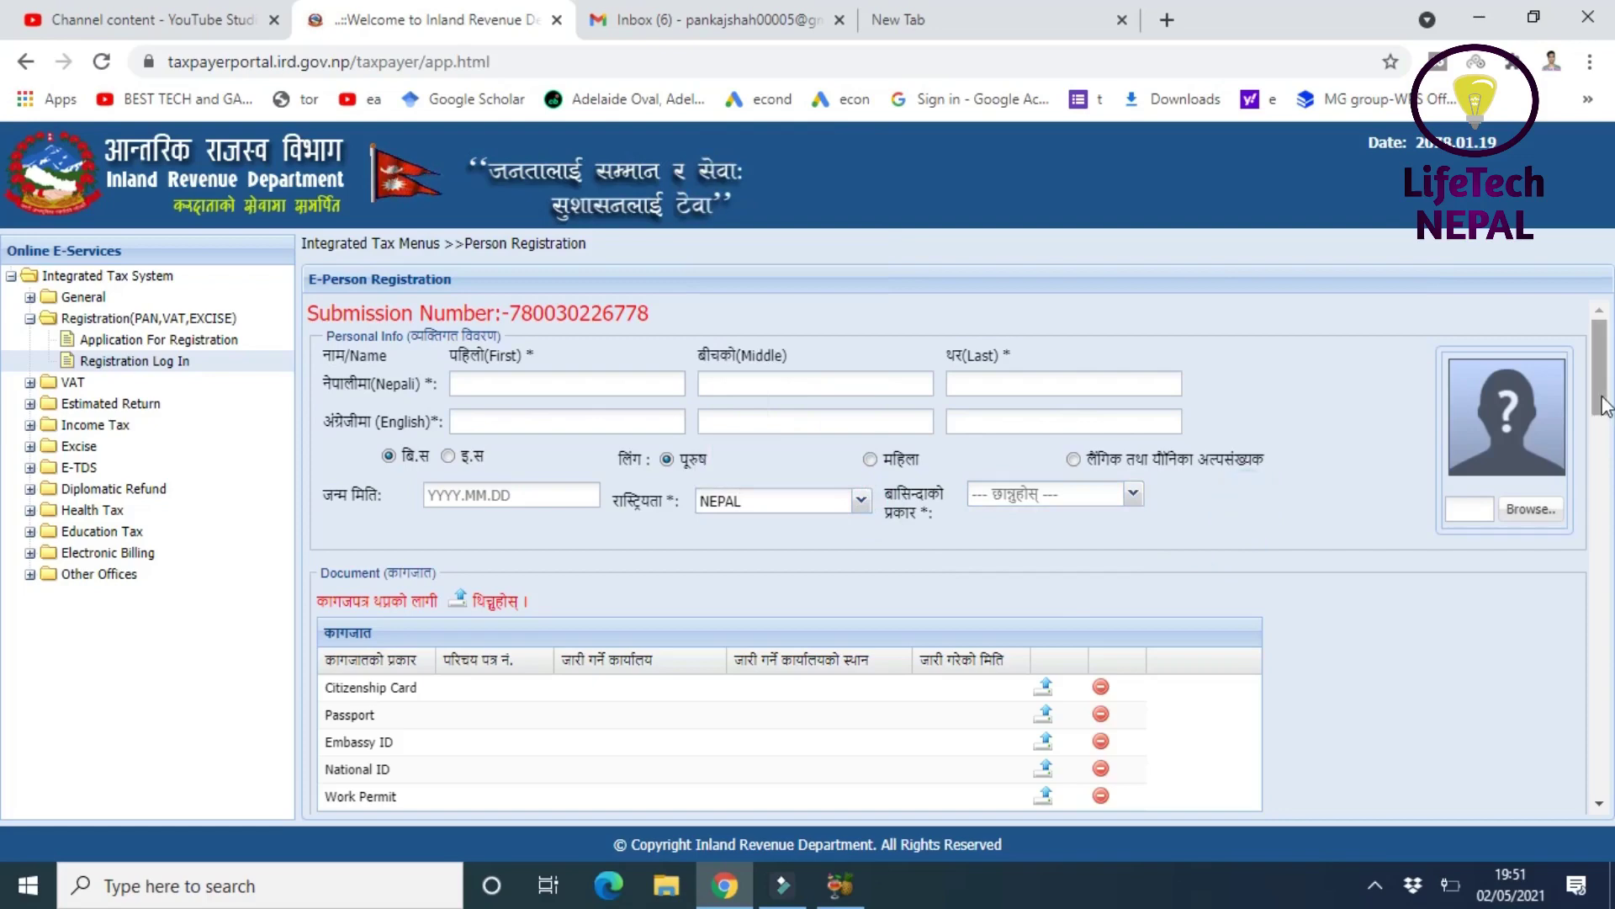
pyautogui.moveTo(1601, 404); pyautogui.dragTo(1602, 454)
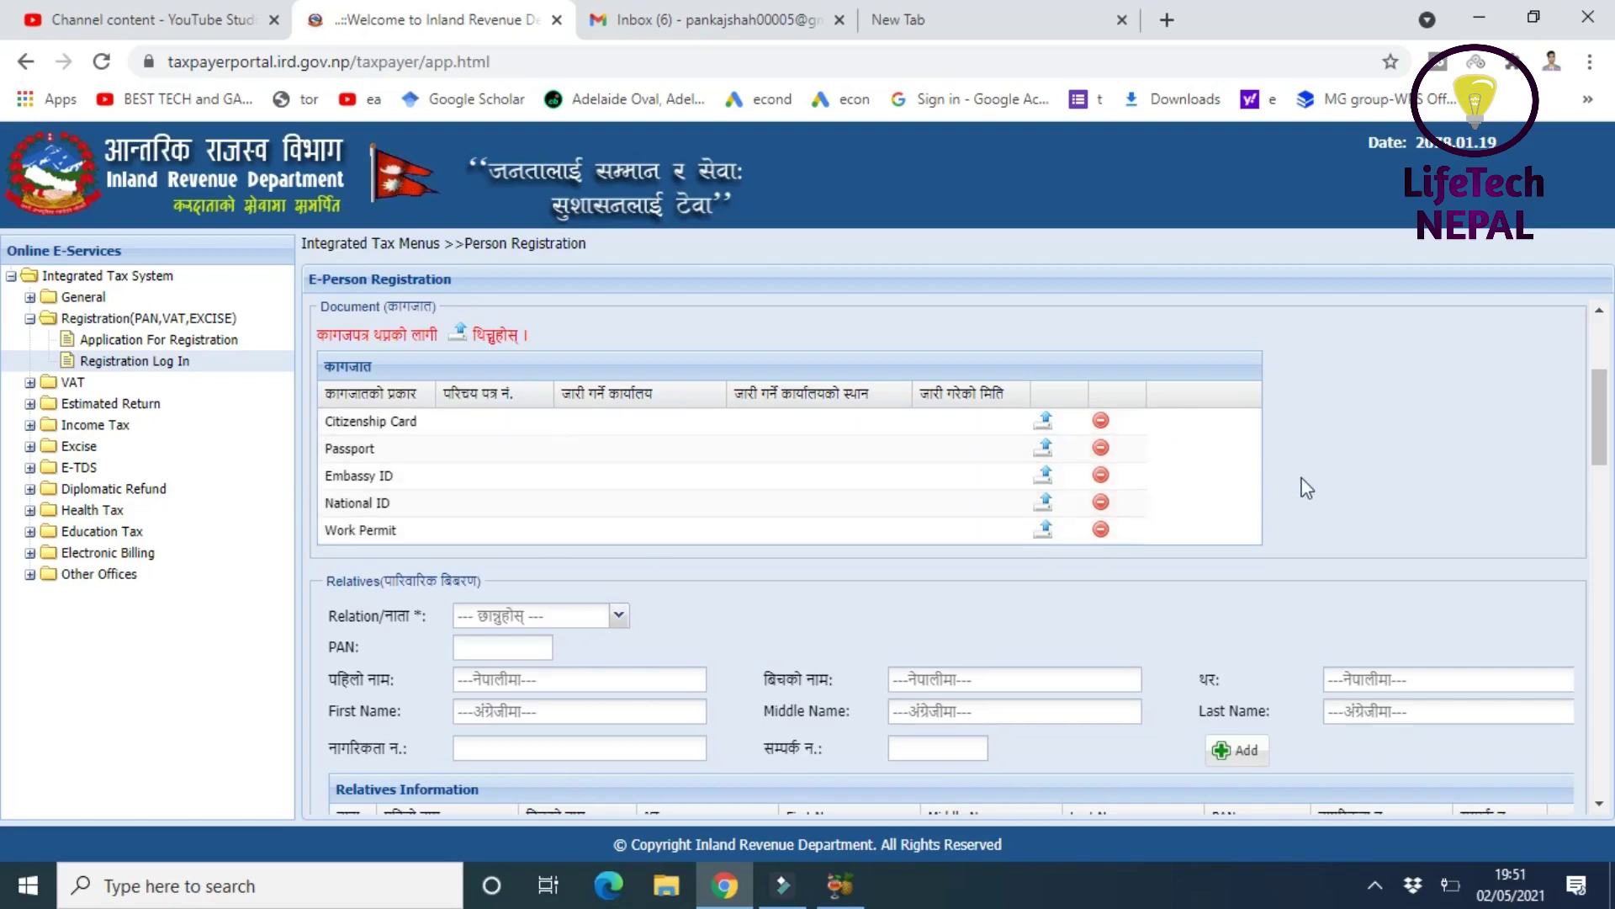
pyautogui.click(893, 429)
pyautogui.moveTo(1608, 454); pyautogui.dragTo(1606, 488)
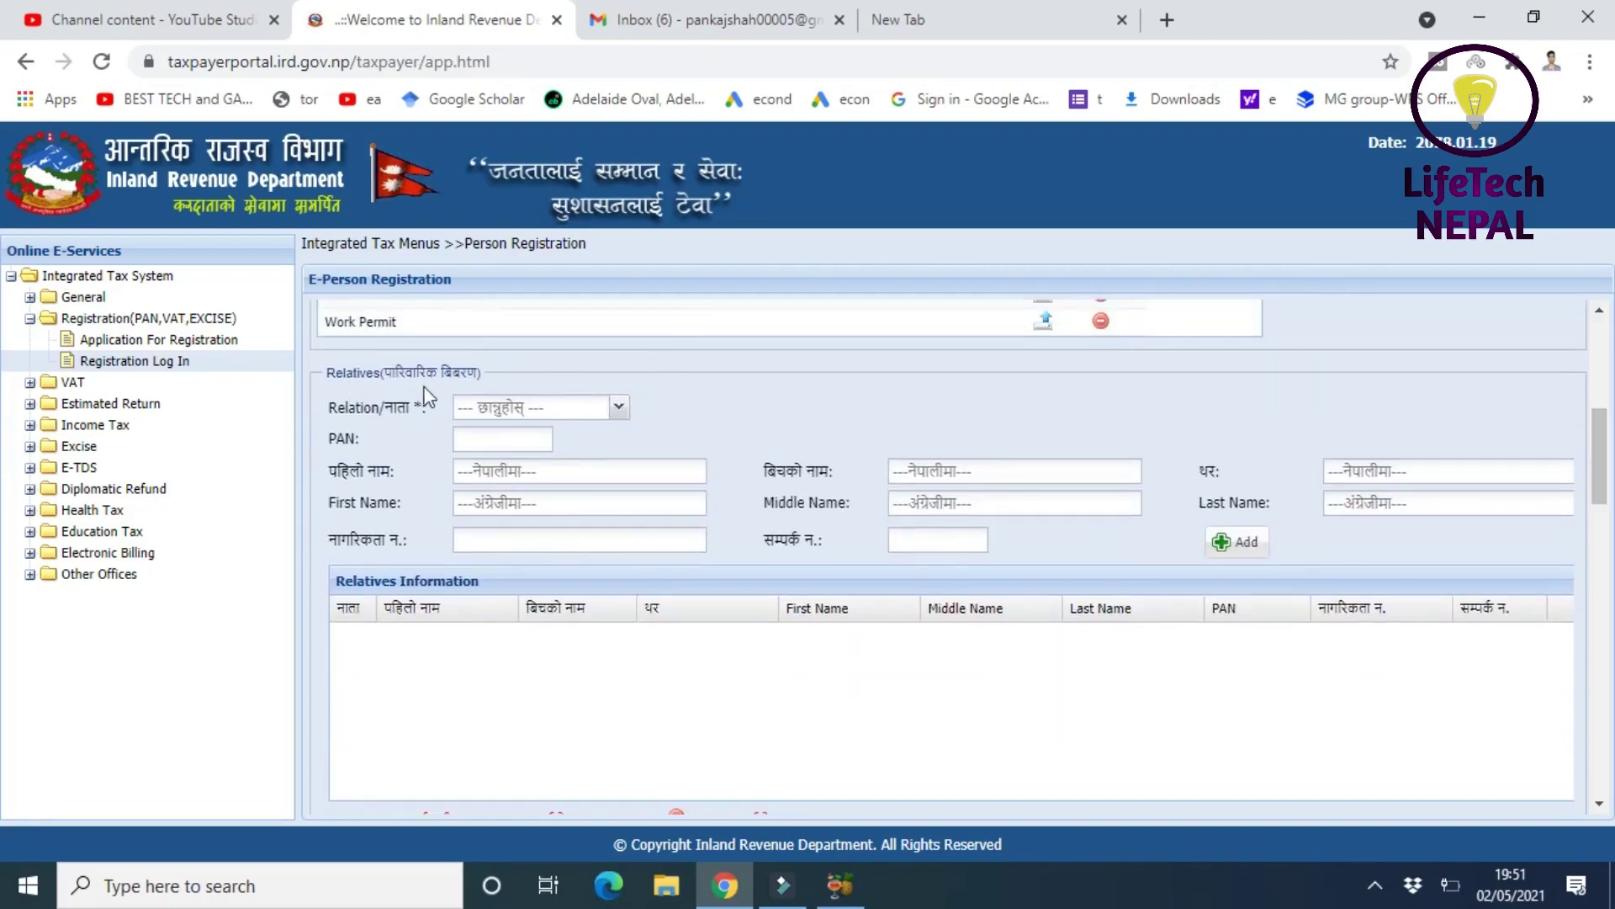
# - Set the relative's Relation/नाता to बुवा, replacing the initial choice बाजे
pyautogui.click(617, 411)
pyautogui.click(535, 445)
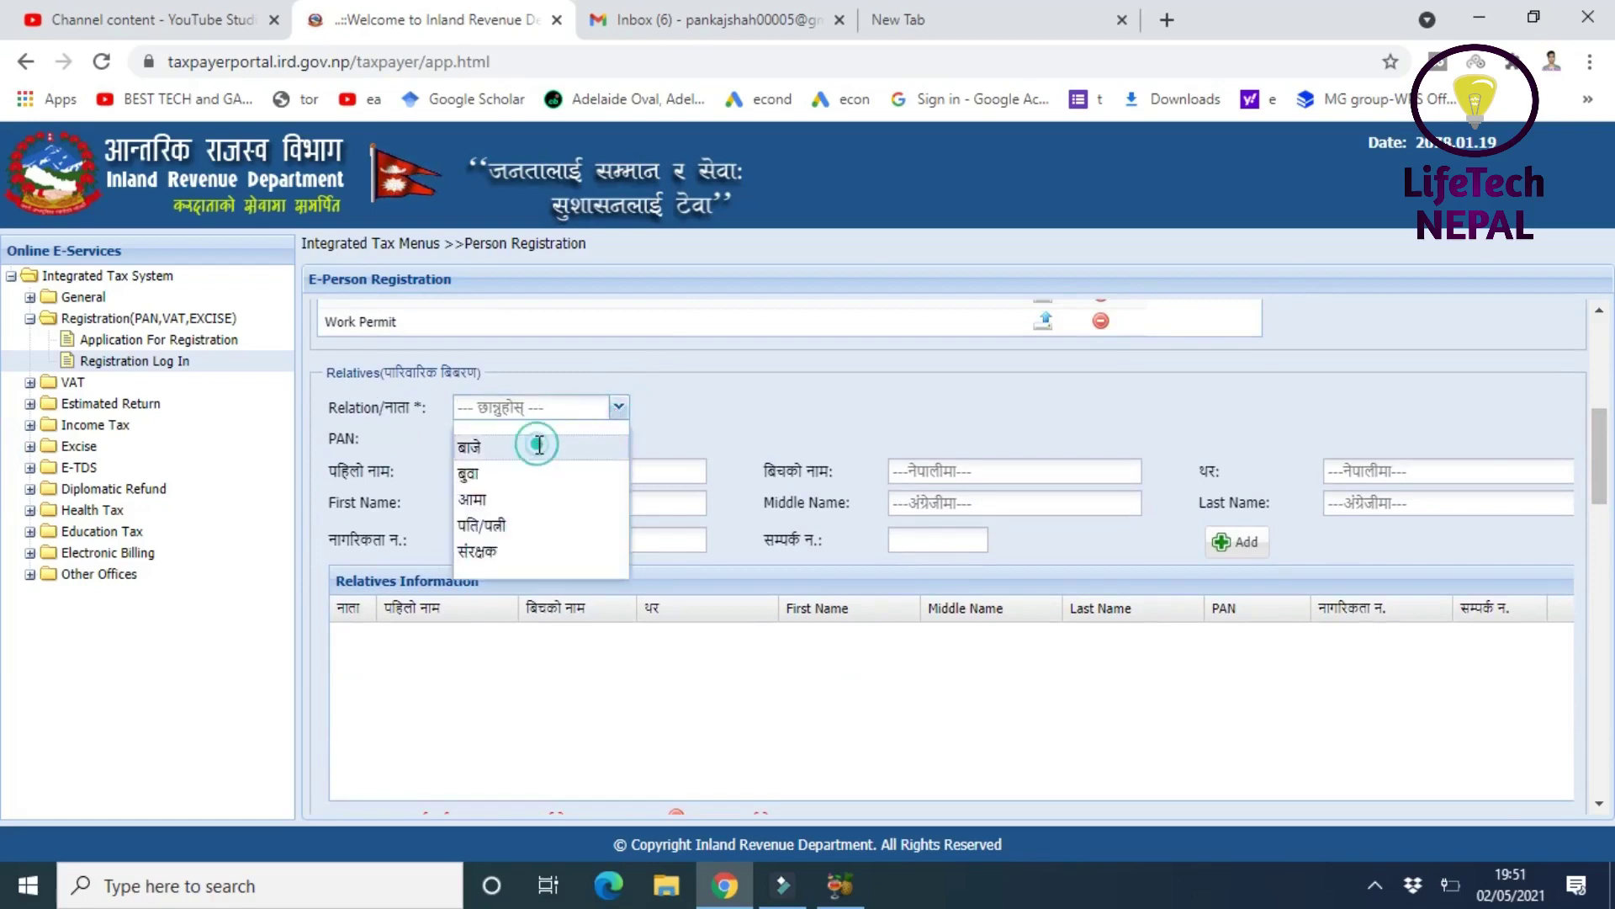
pyautogui.click(612, 398)
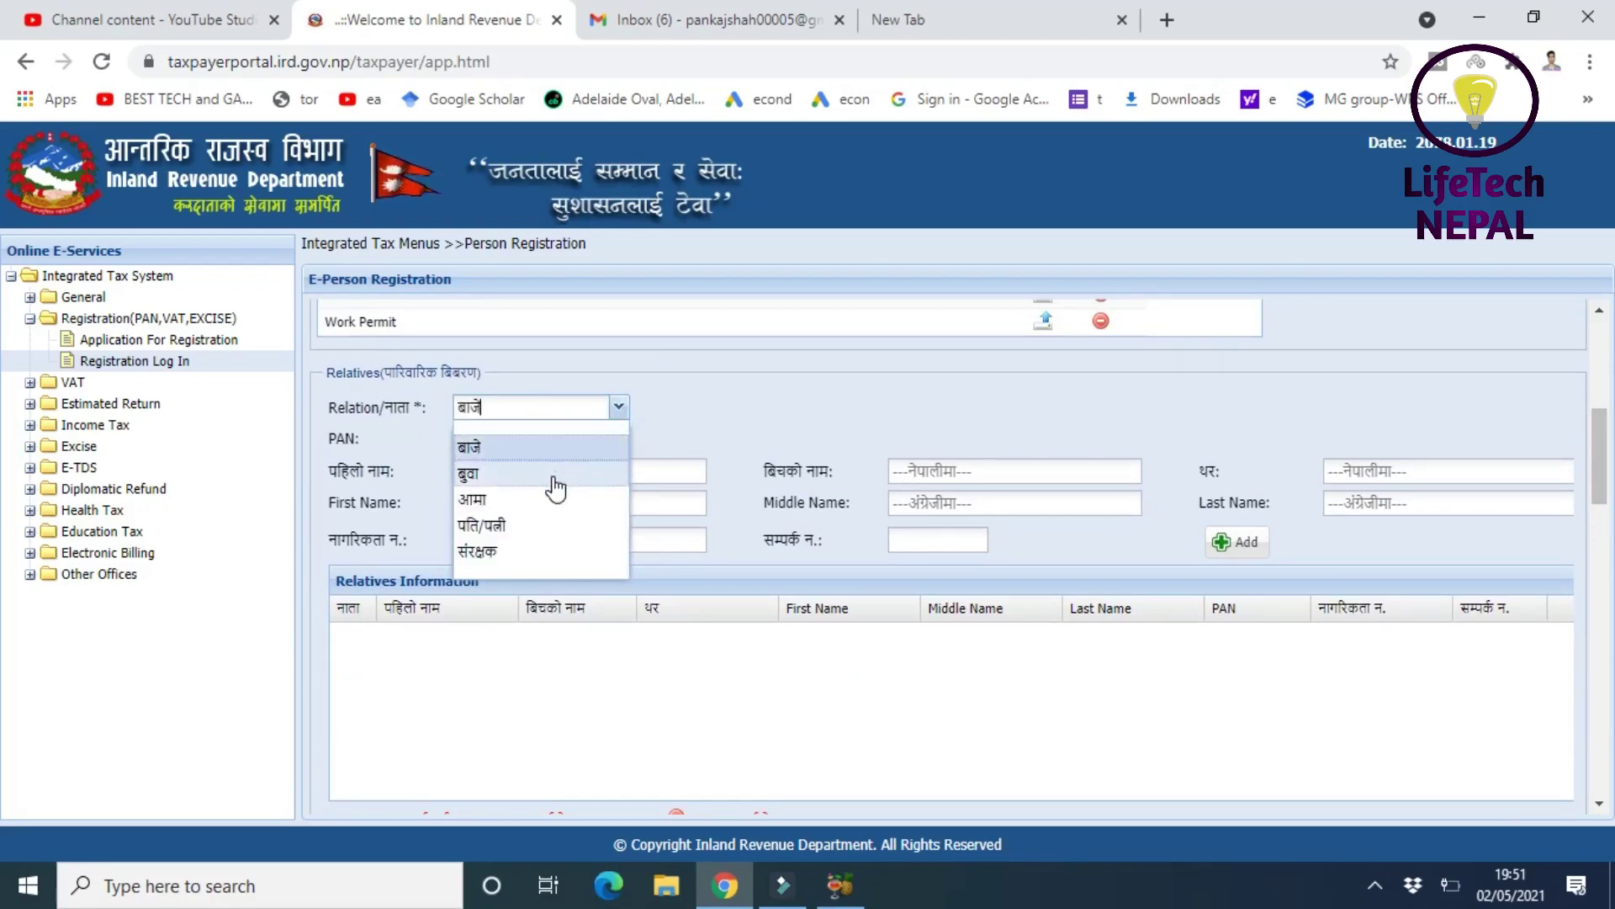
pyautogui.click(553, 474)
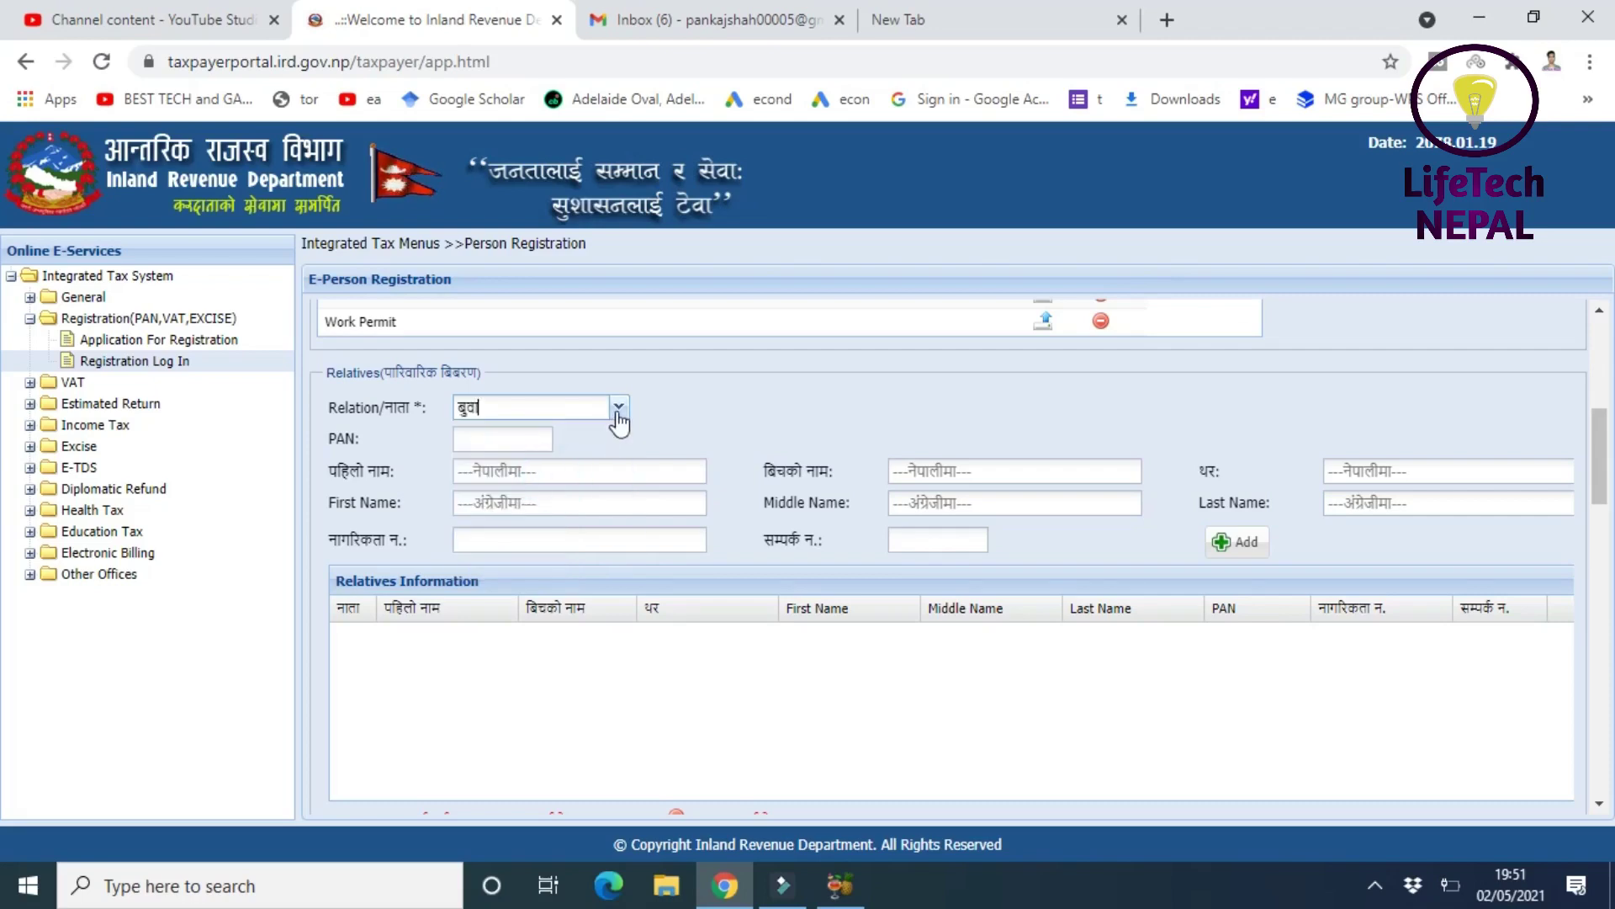
# - Step through the relative's PAN, Nepali and English name, citizenship and contact number fields
pyautogui.click(503, 439)
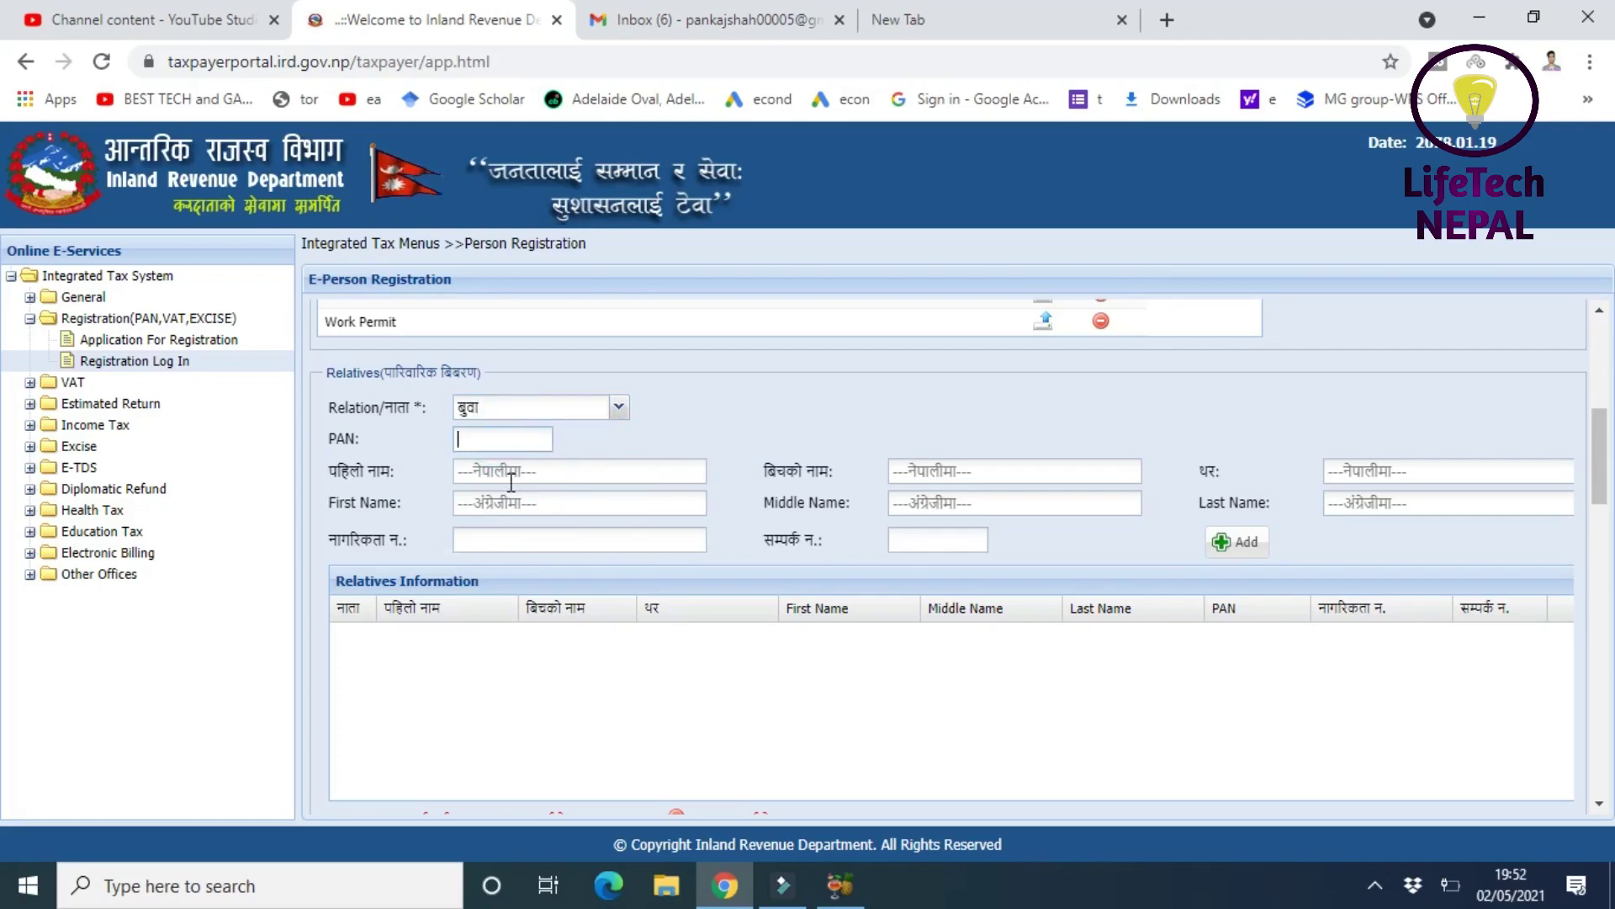
pyautogui.click(507, 476)
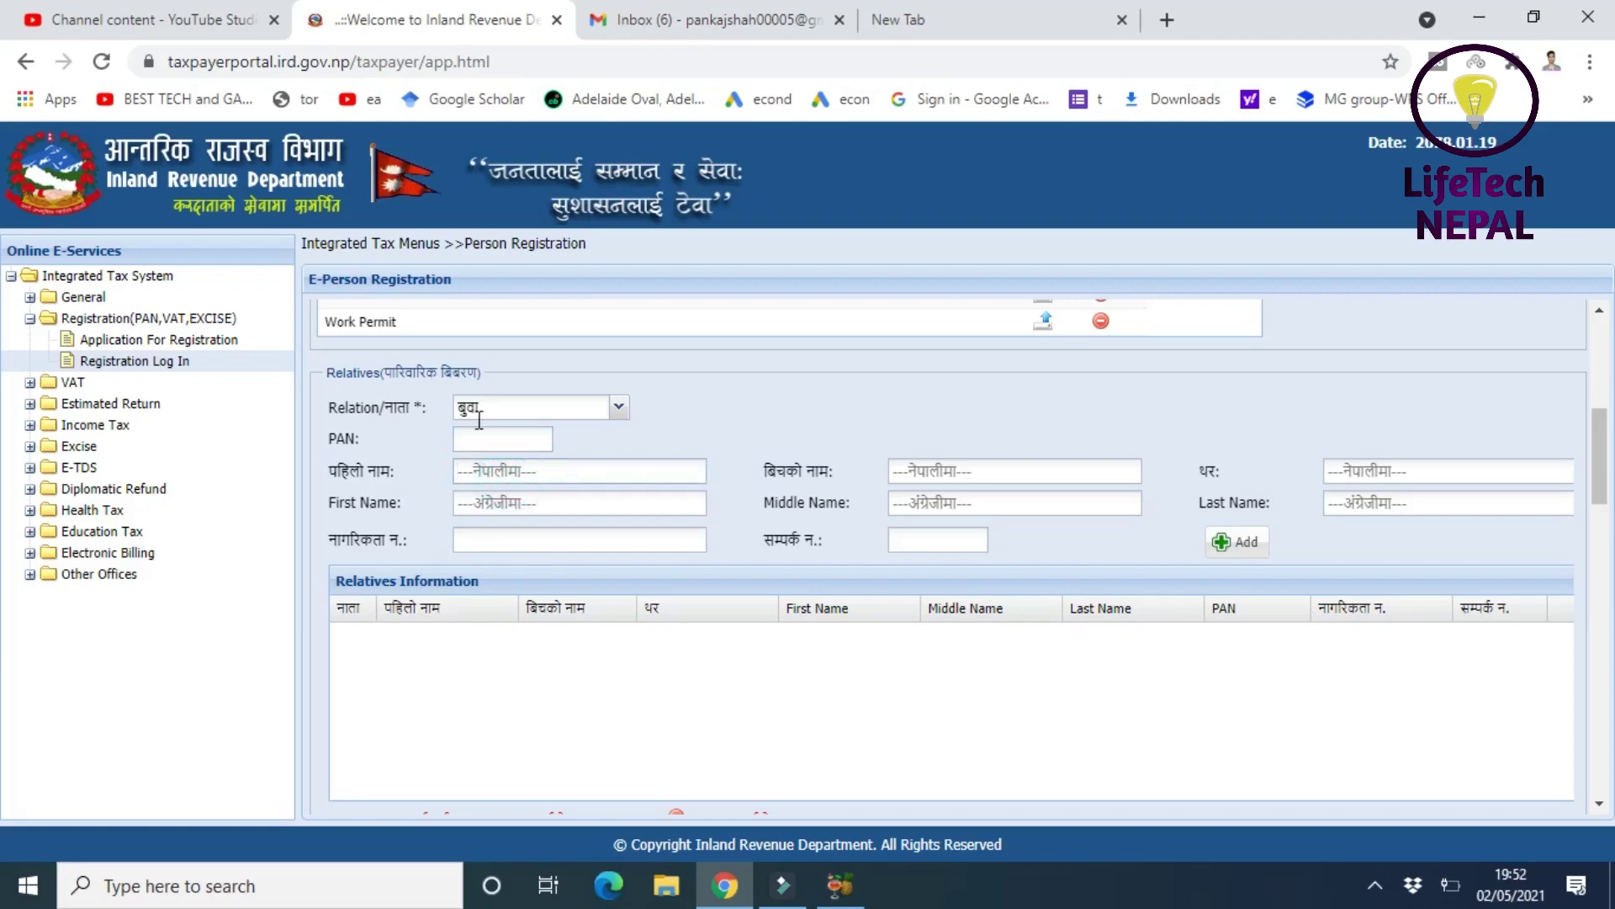
pyautogui.click(474, 471)
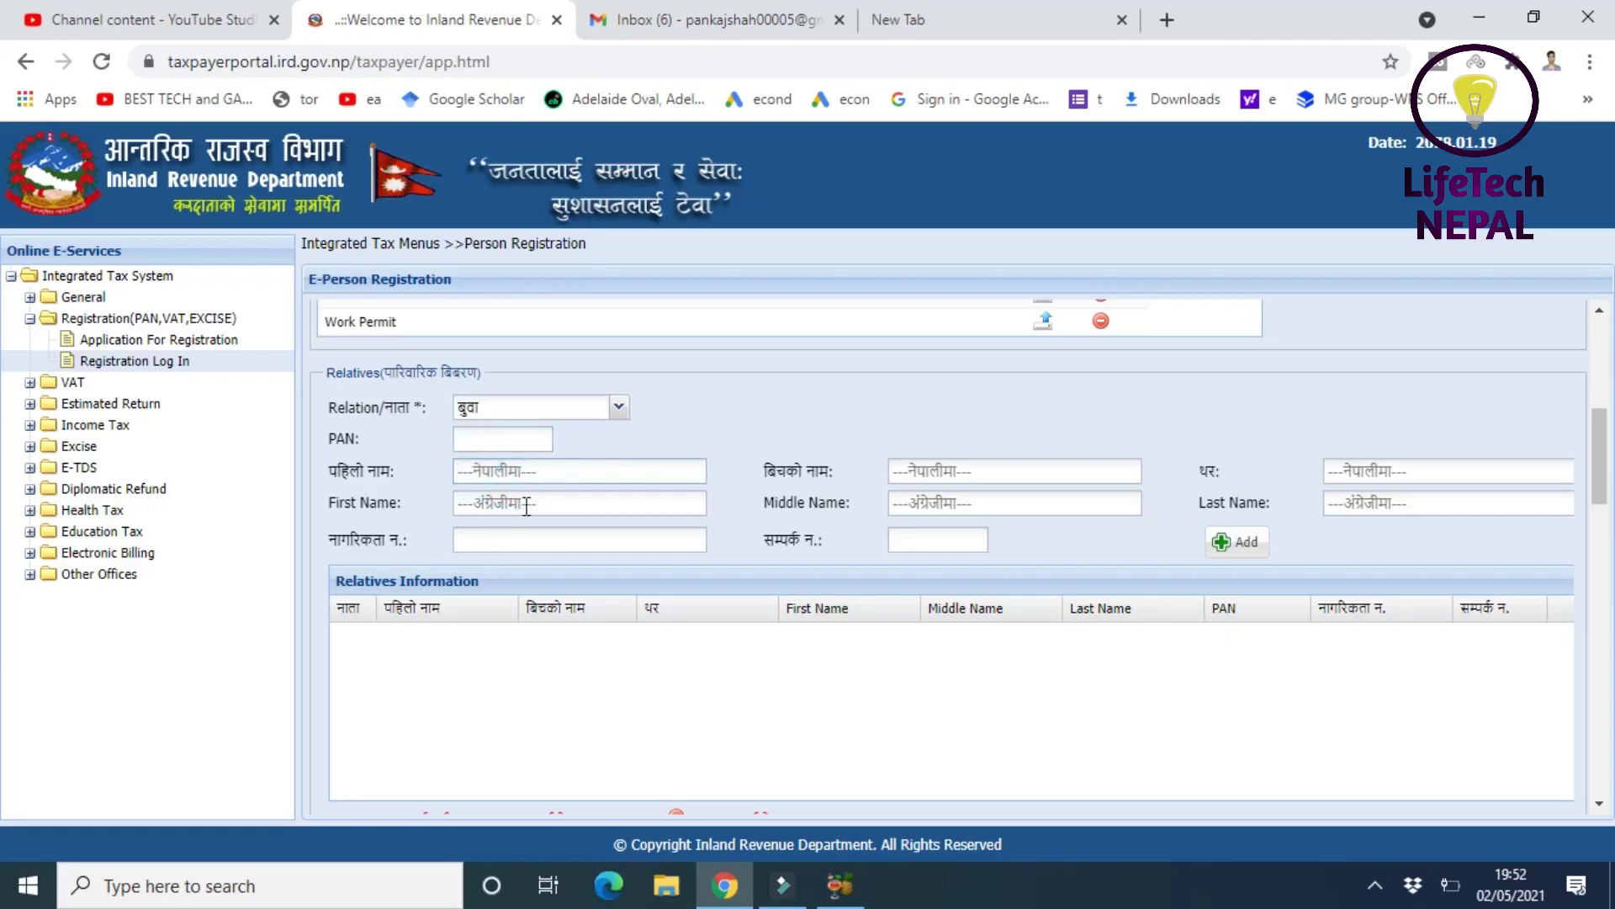
pyautogui.click(495, 473)
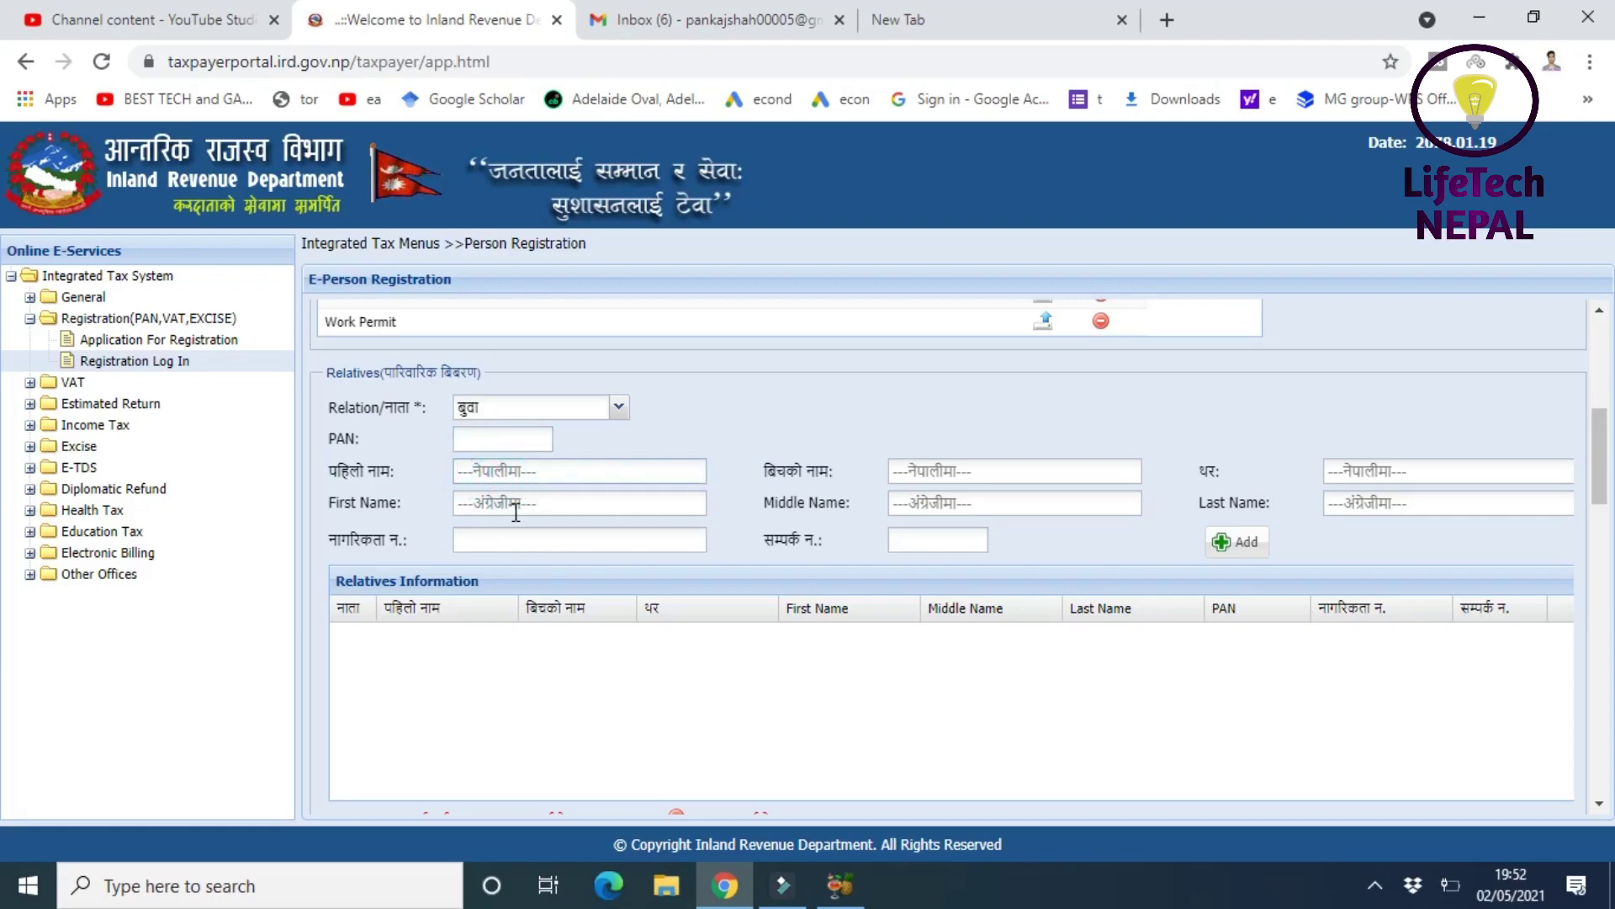
pyautogui.click(516, 513)
pyautogui.click(959, 501)
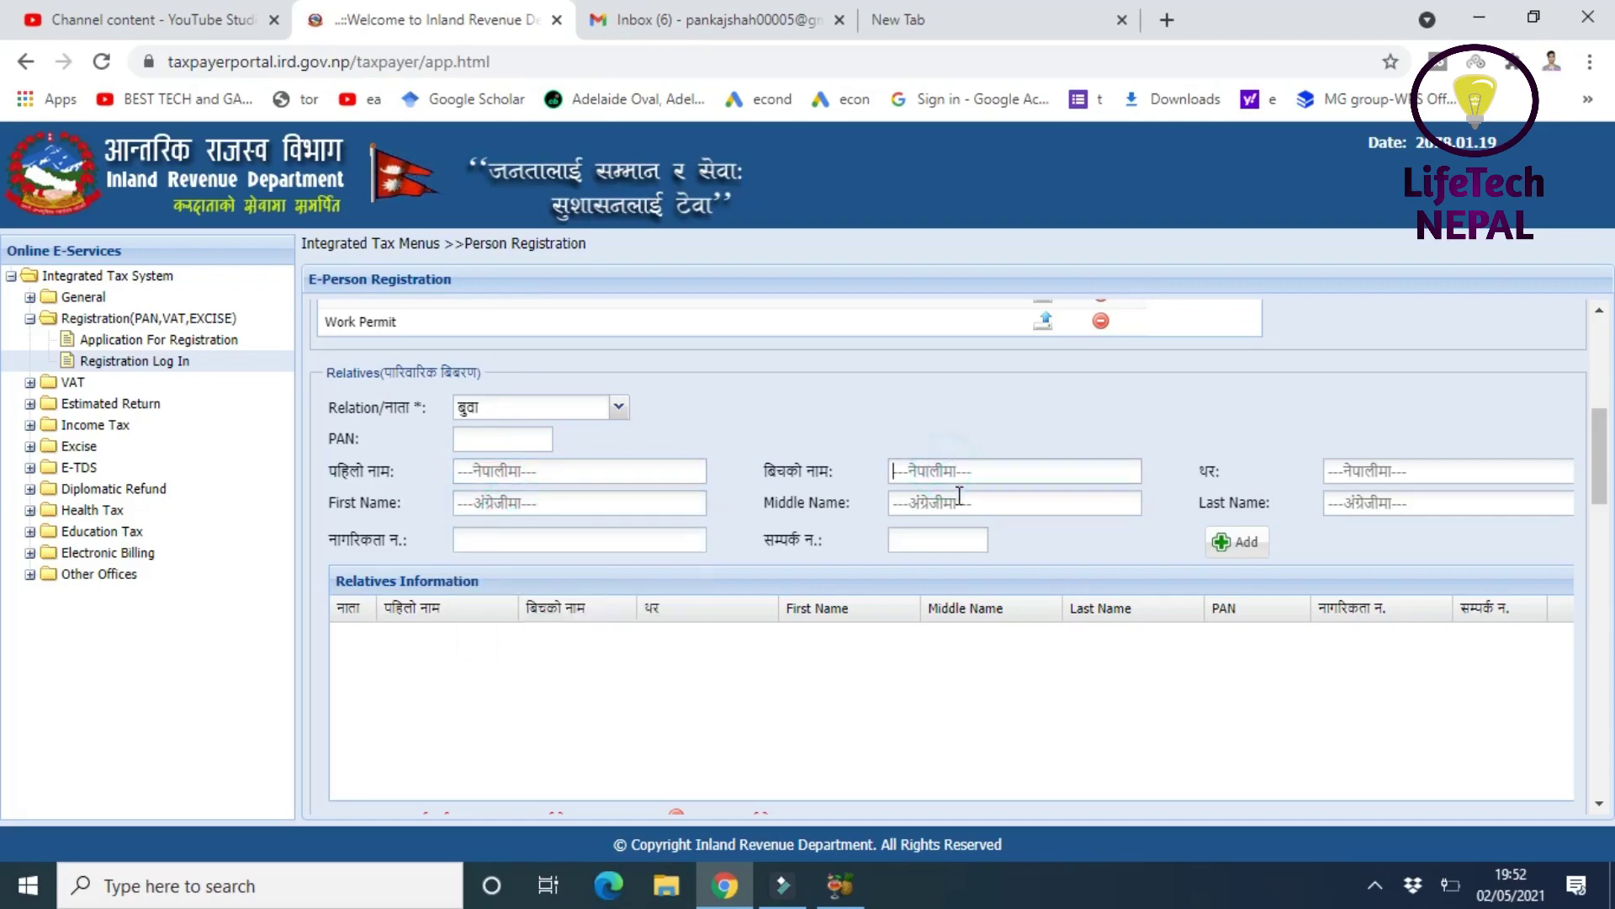
pyautogui.click(1379, 503)
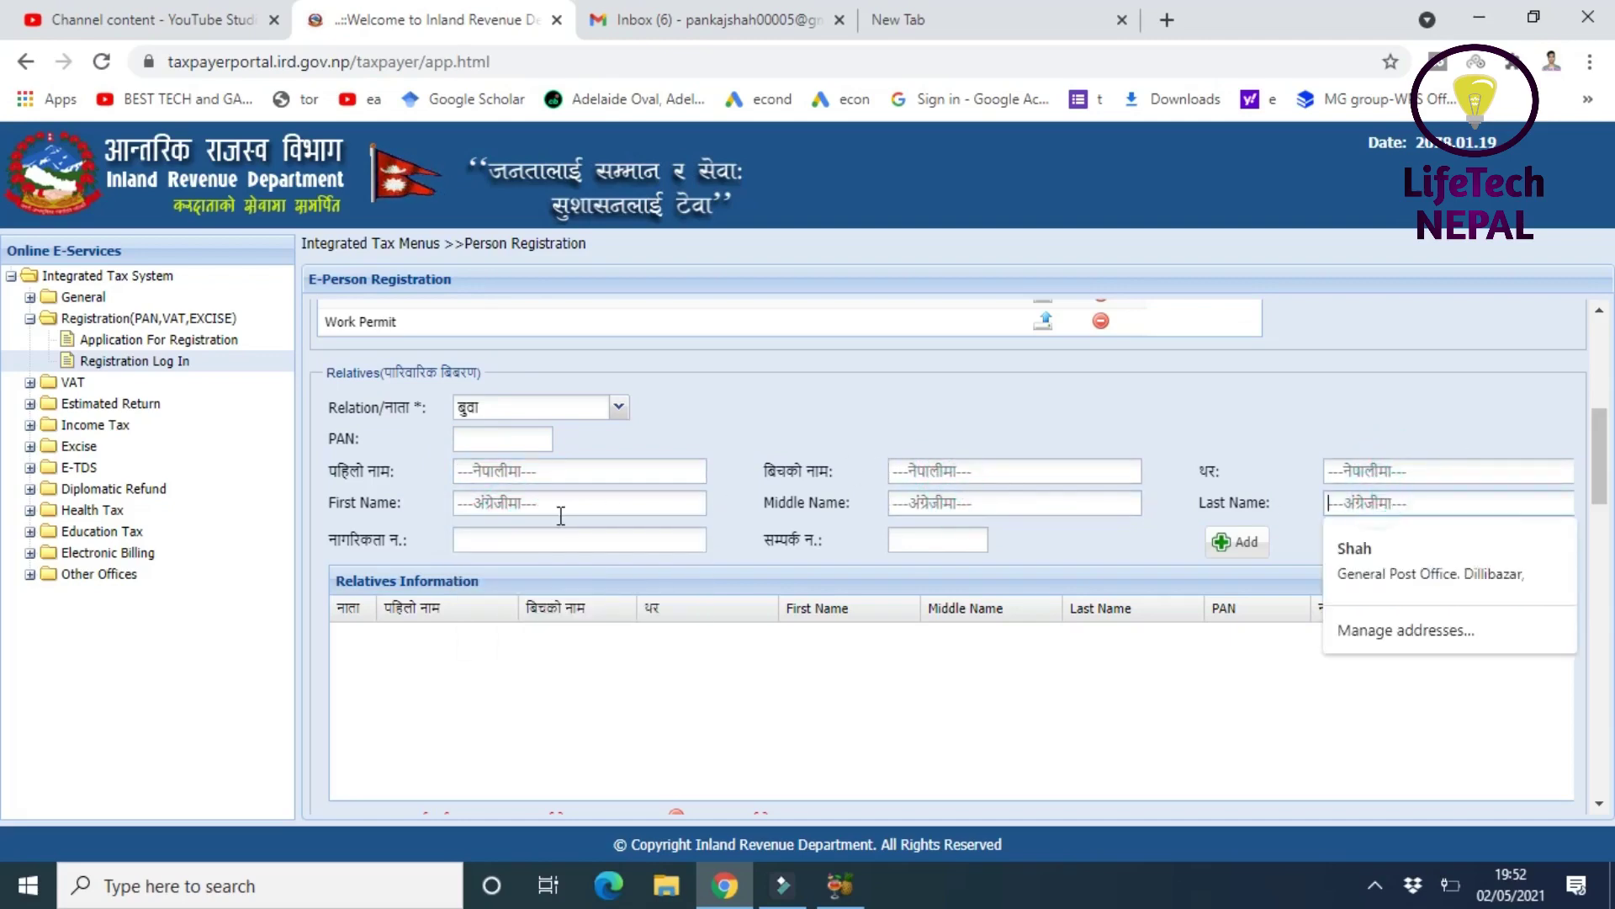
pyautogui.click(468, 541)
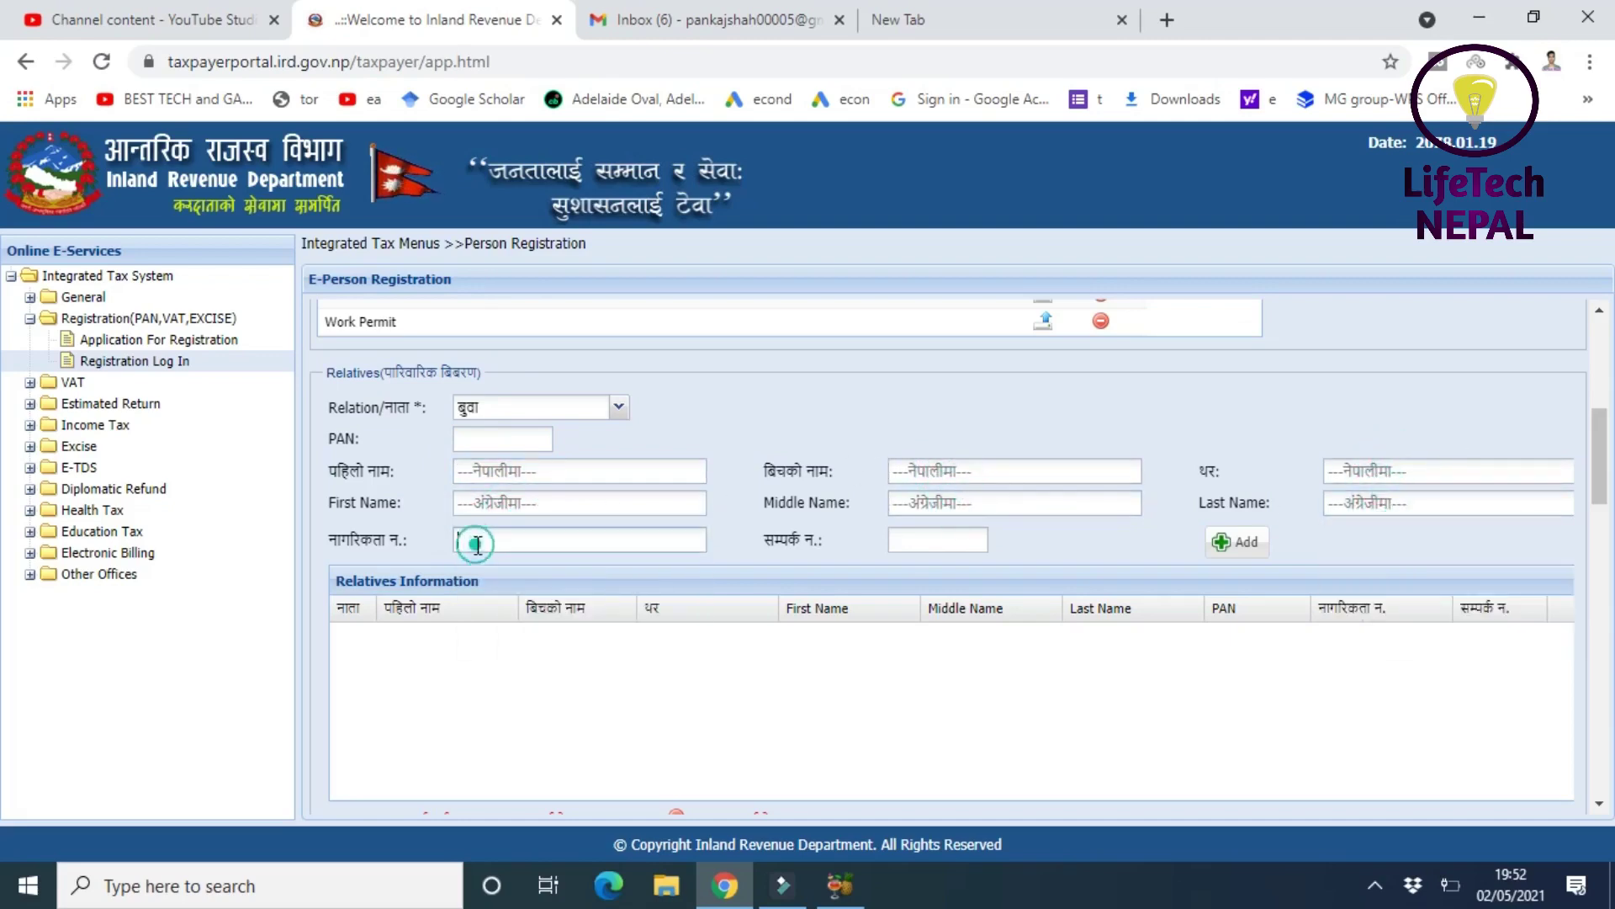
pyautogui.click(933, 541)
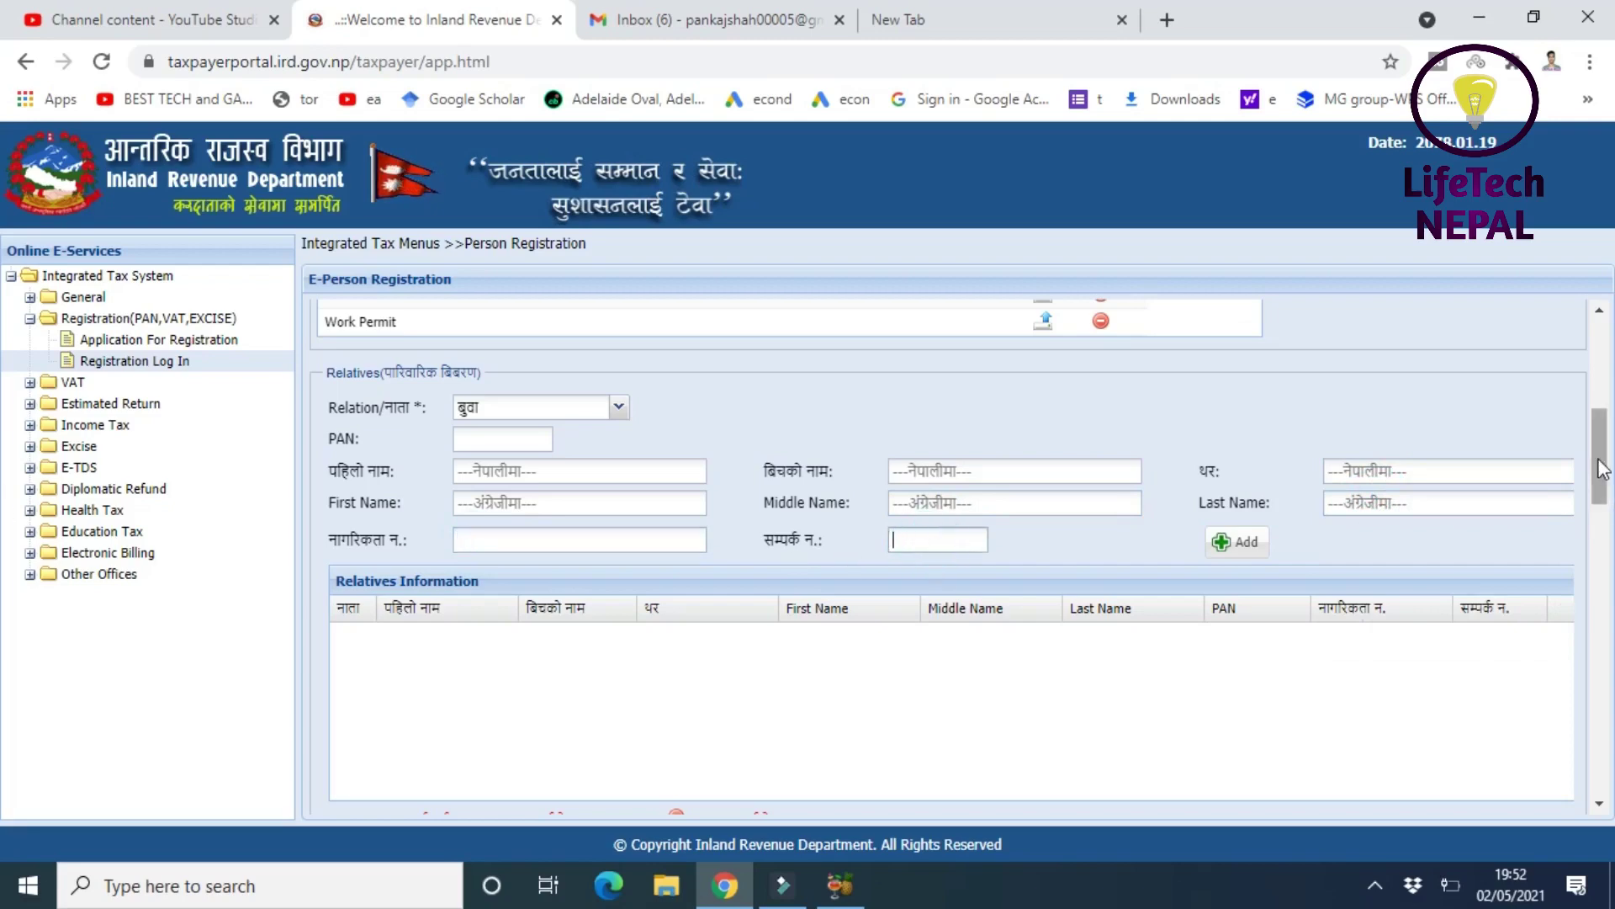
pyautogui.scroll(-2, 1601, 471)
pyautogui.scroll(1, 1430, 438)
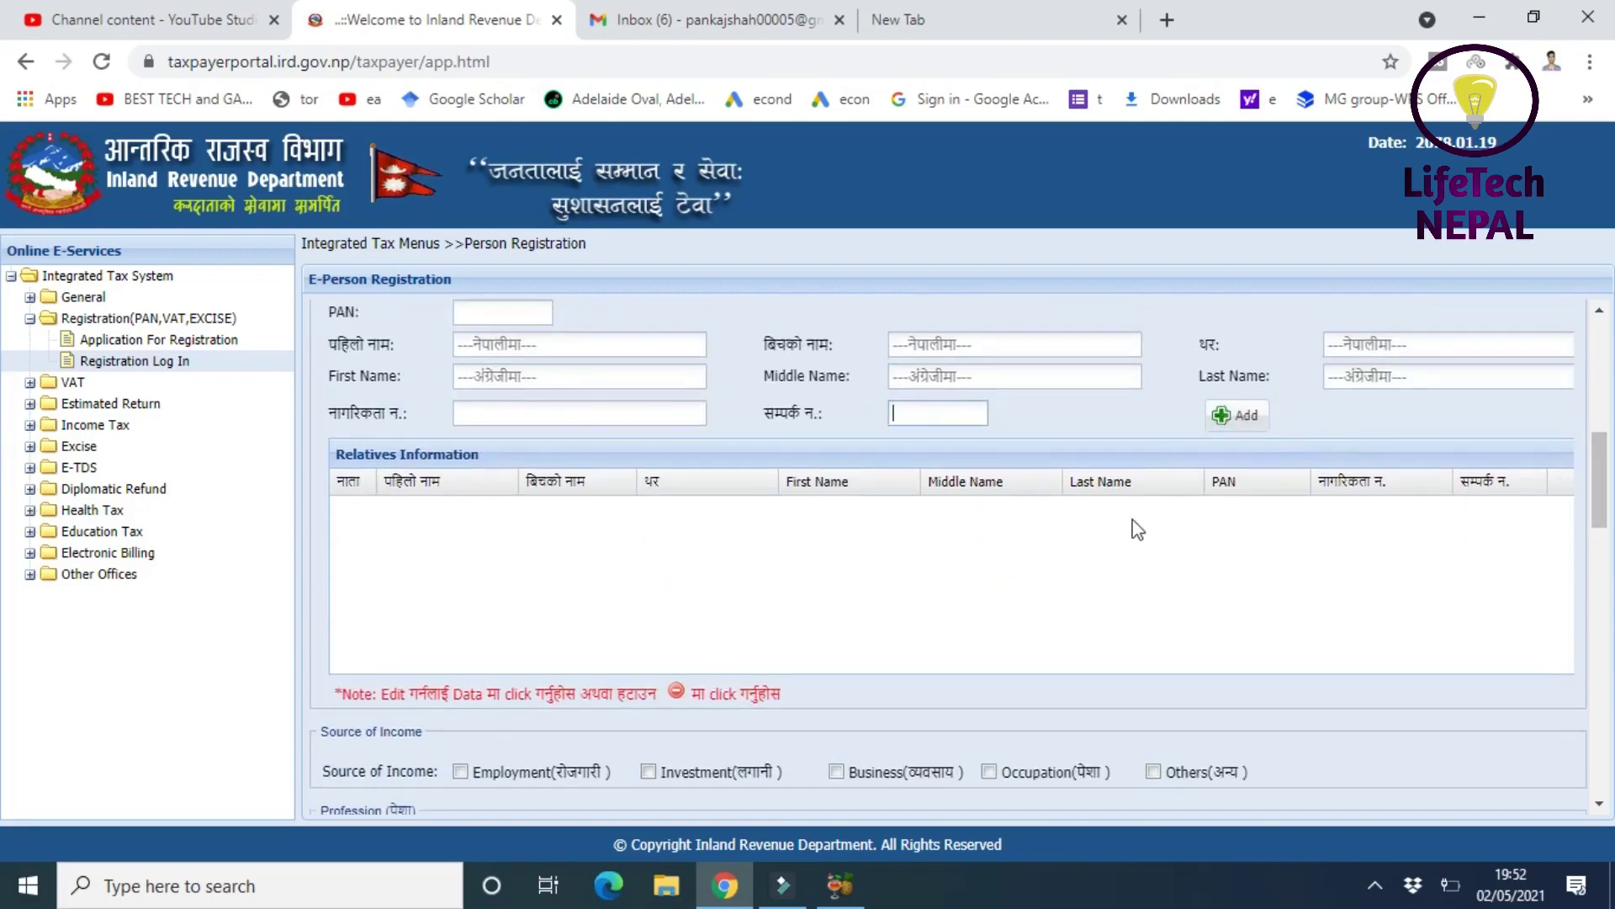
# - Tick Others(अन्य) under Source of Income and move to the profession certificate number field
pyautogui.moveTo(1601, 514); pyautogui.dragTo(1592, 576)
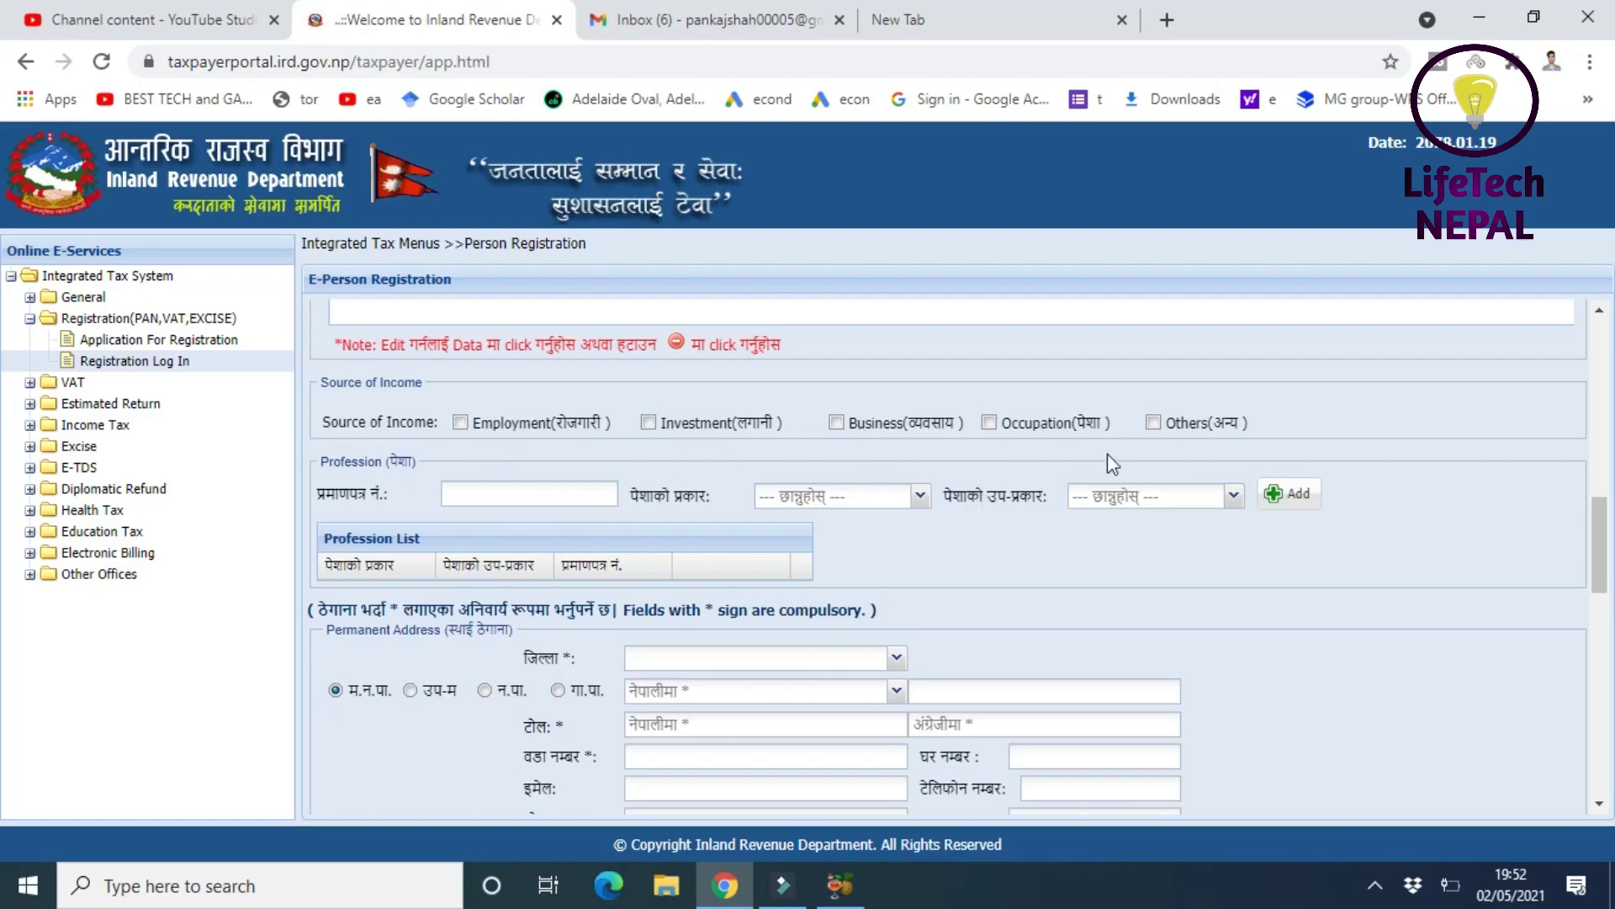
pyautogui.click(1154, 423)
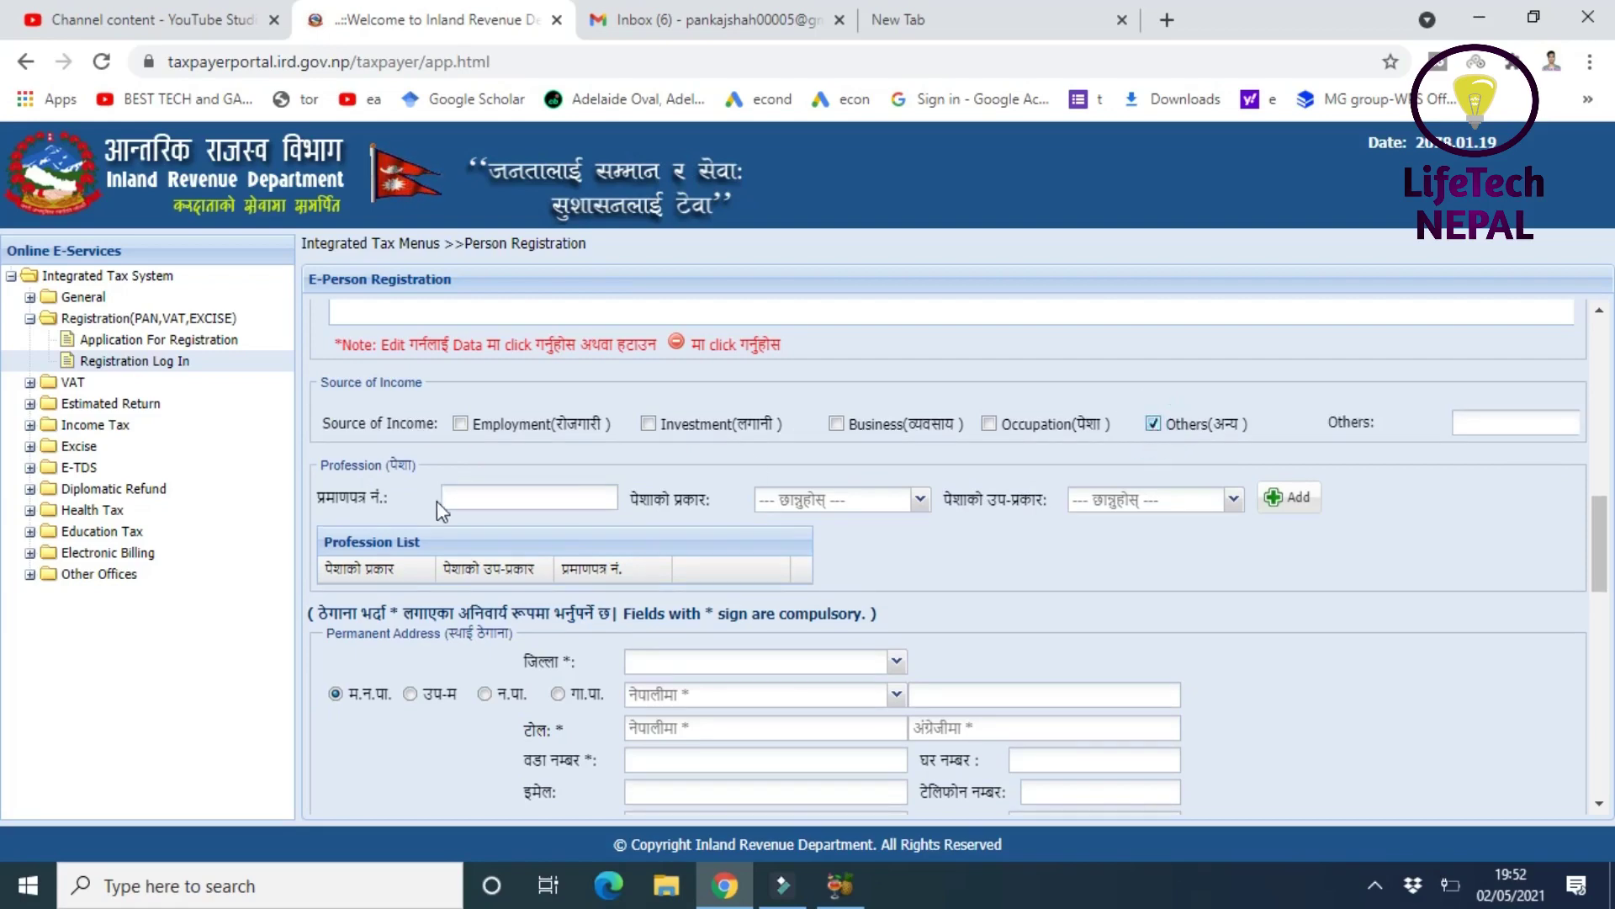
pyautogui.scroll(-1, 1594, 522)
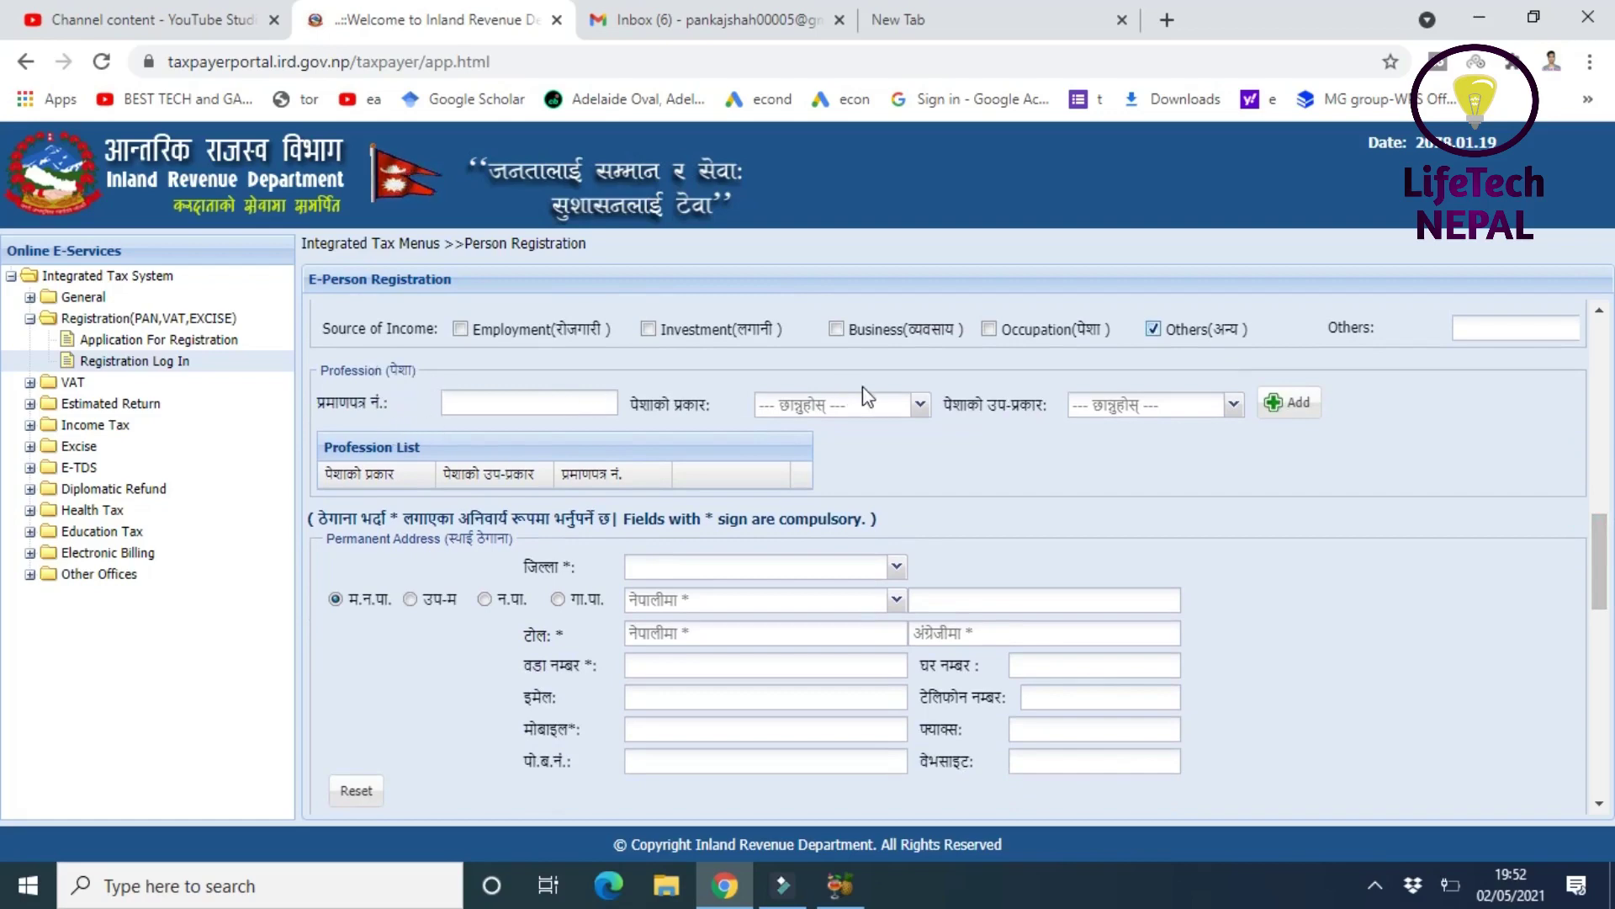
pyautogui.click(515, 406)
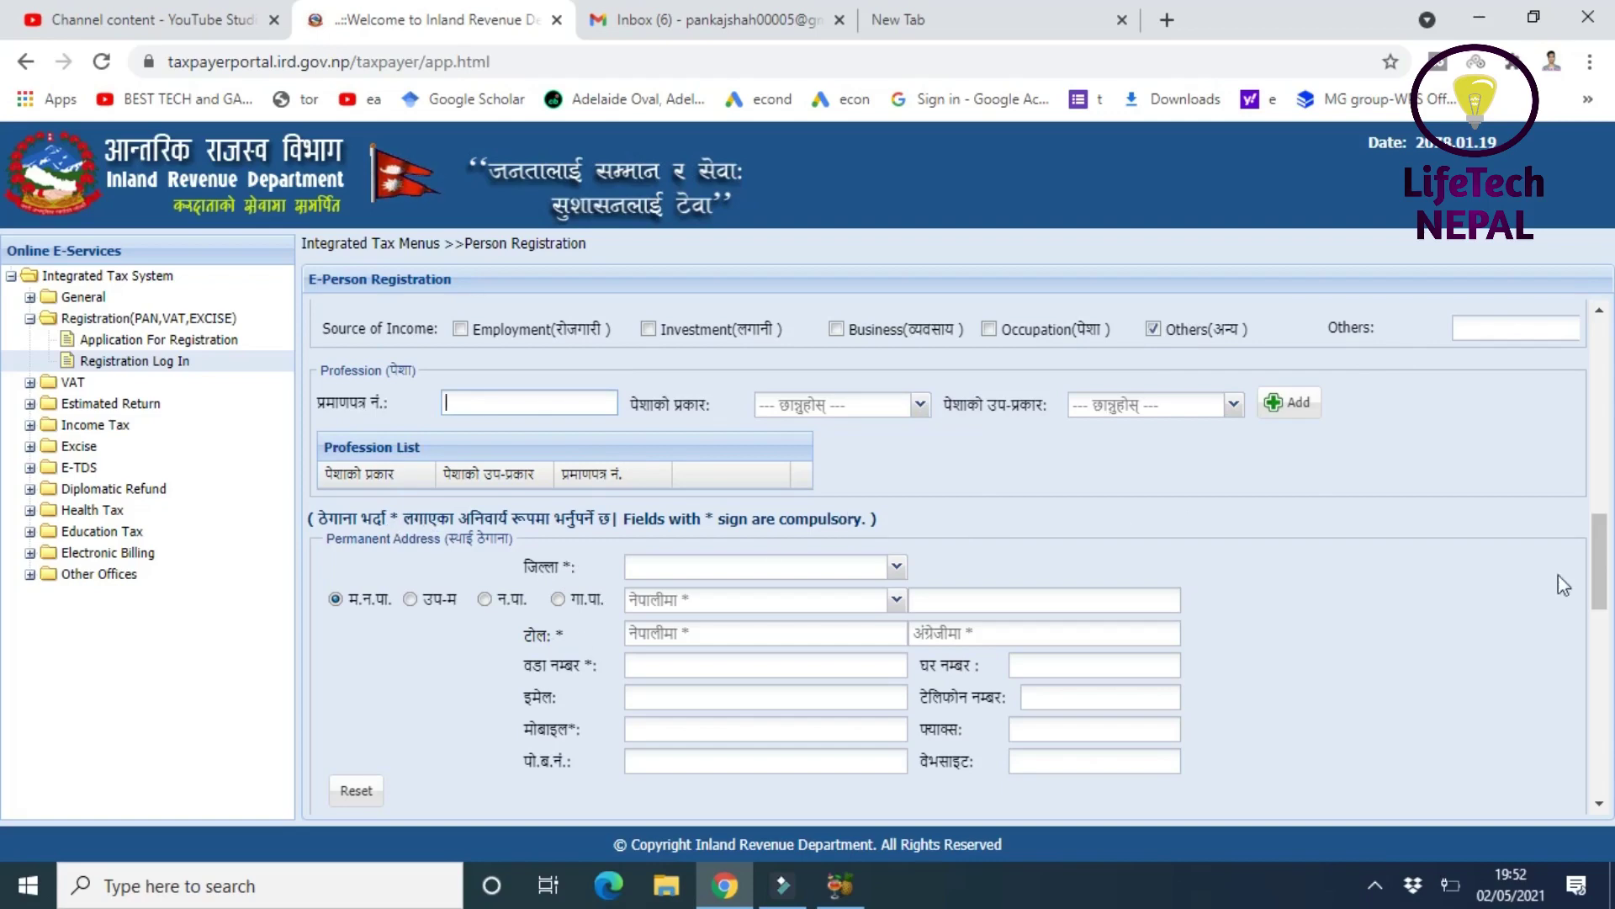
pyautogui.moveTo(1601, 593)
pyautogui.mouseDown()
pyautogui.moveTo(1603, 575)
pyautogui.moveTo(1602, 635)
pyautogui.moveTo(1602, 618)
pyautogui.mouseUp()
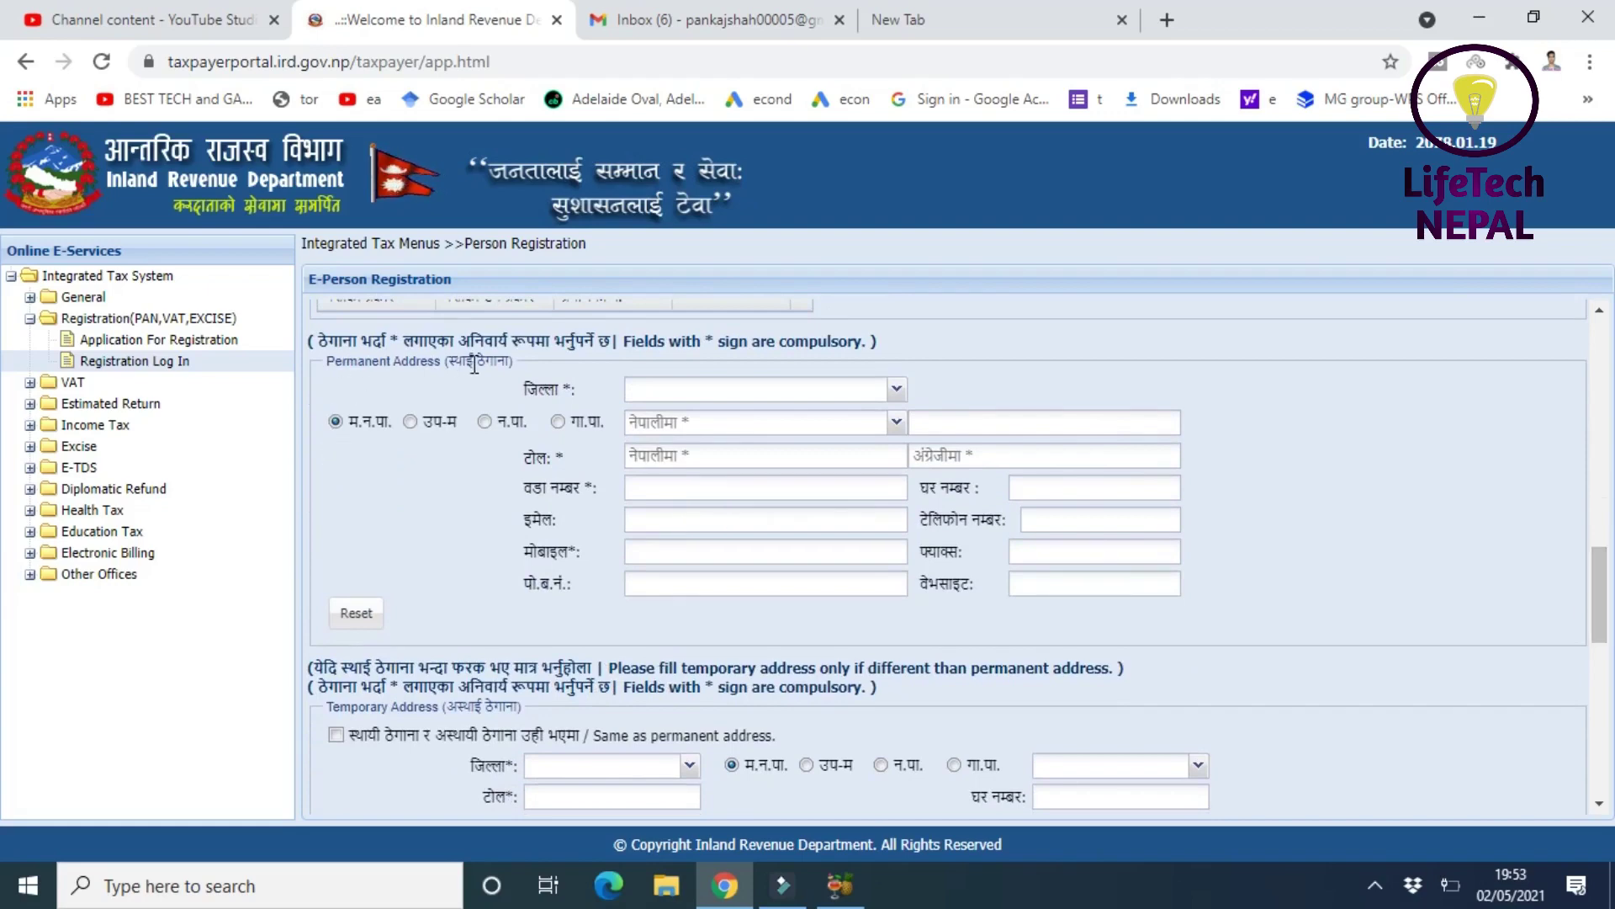
# - Choose मोरङ as the permanent address district, leaving the municipality unselected
pyautogui.click(897, 389)
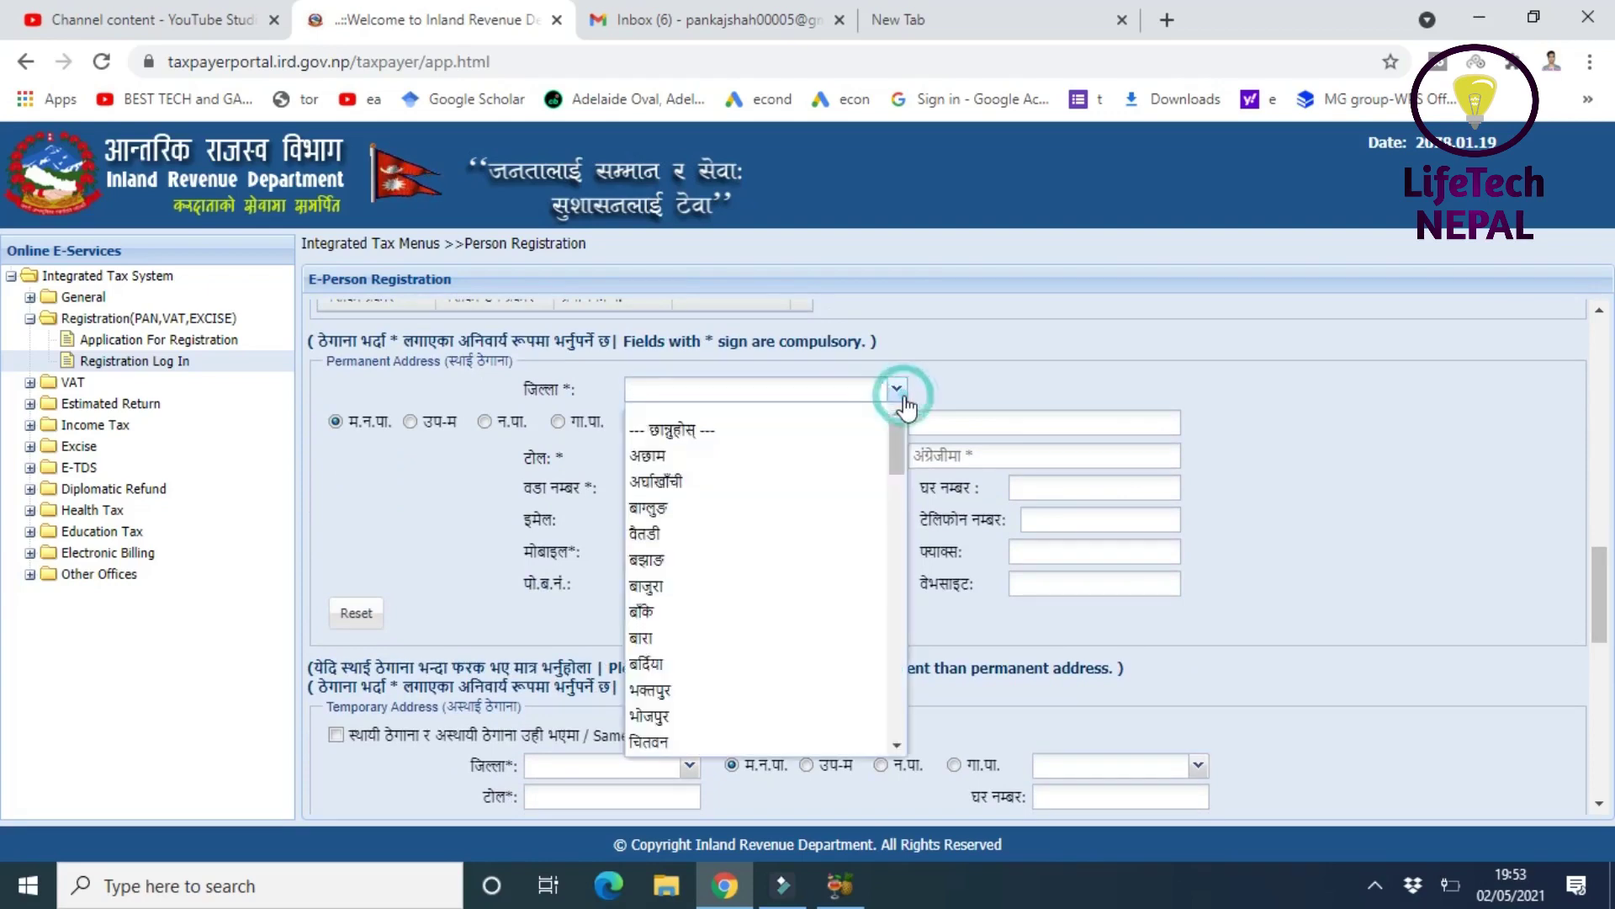
pyautogui.moveTo(901, 436); pyautogui.dragTo(900, 593)
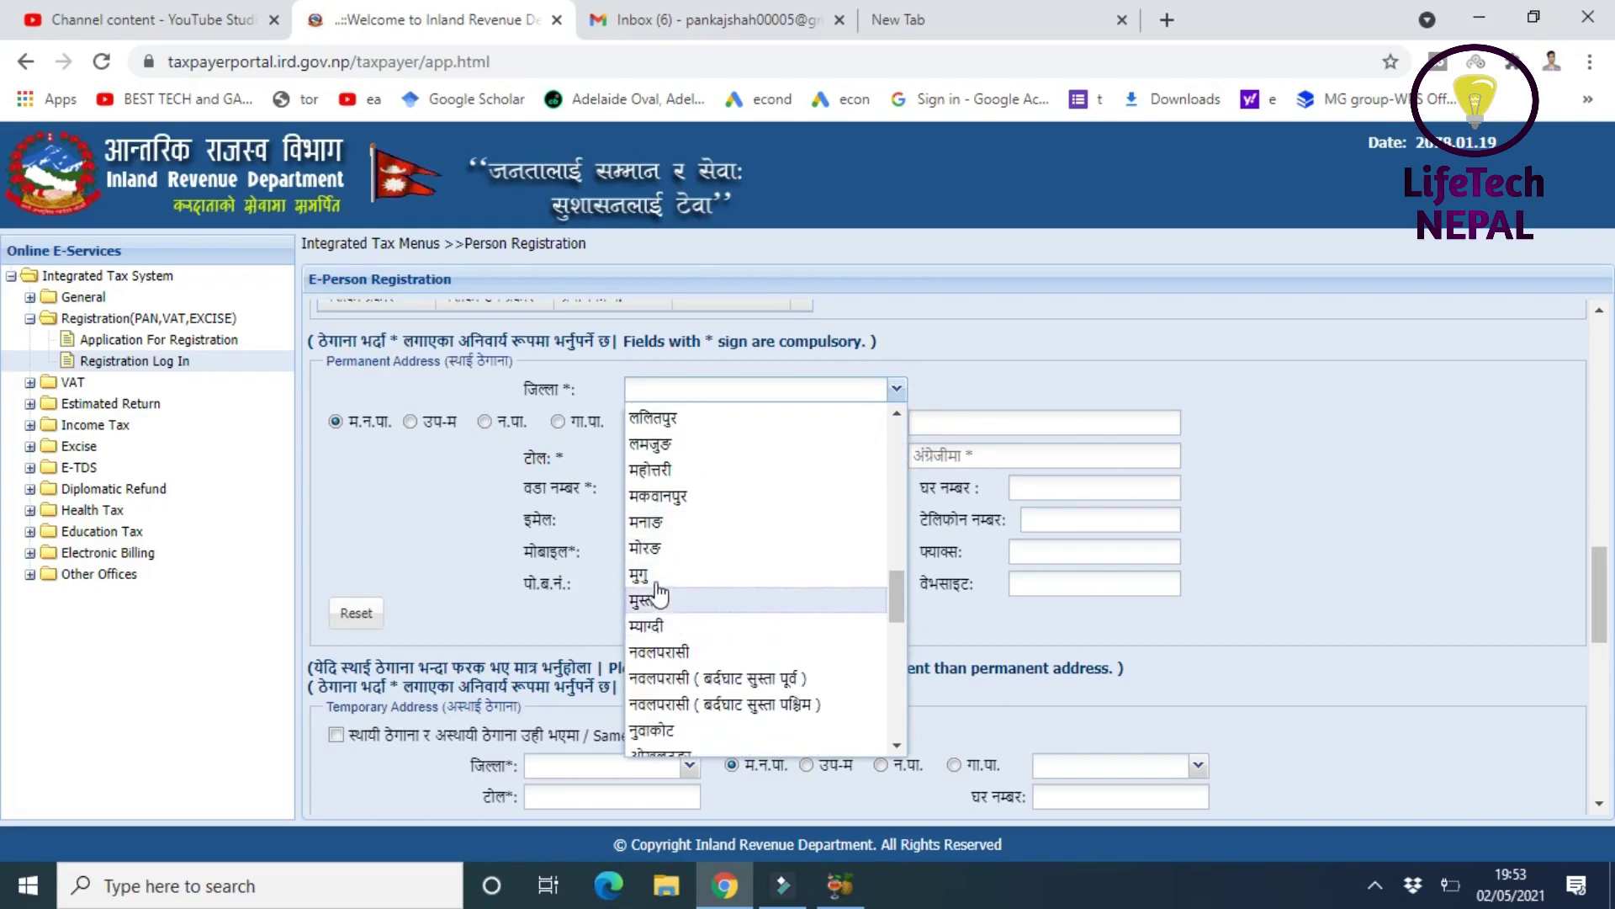
pyautogui.click(647, 548)
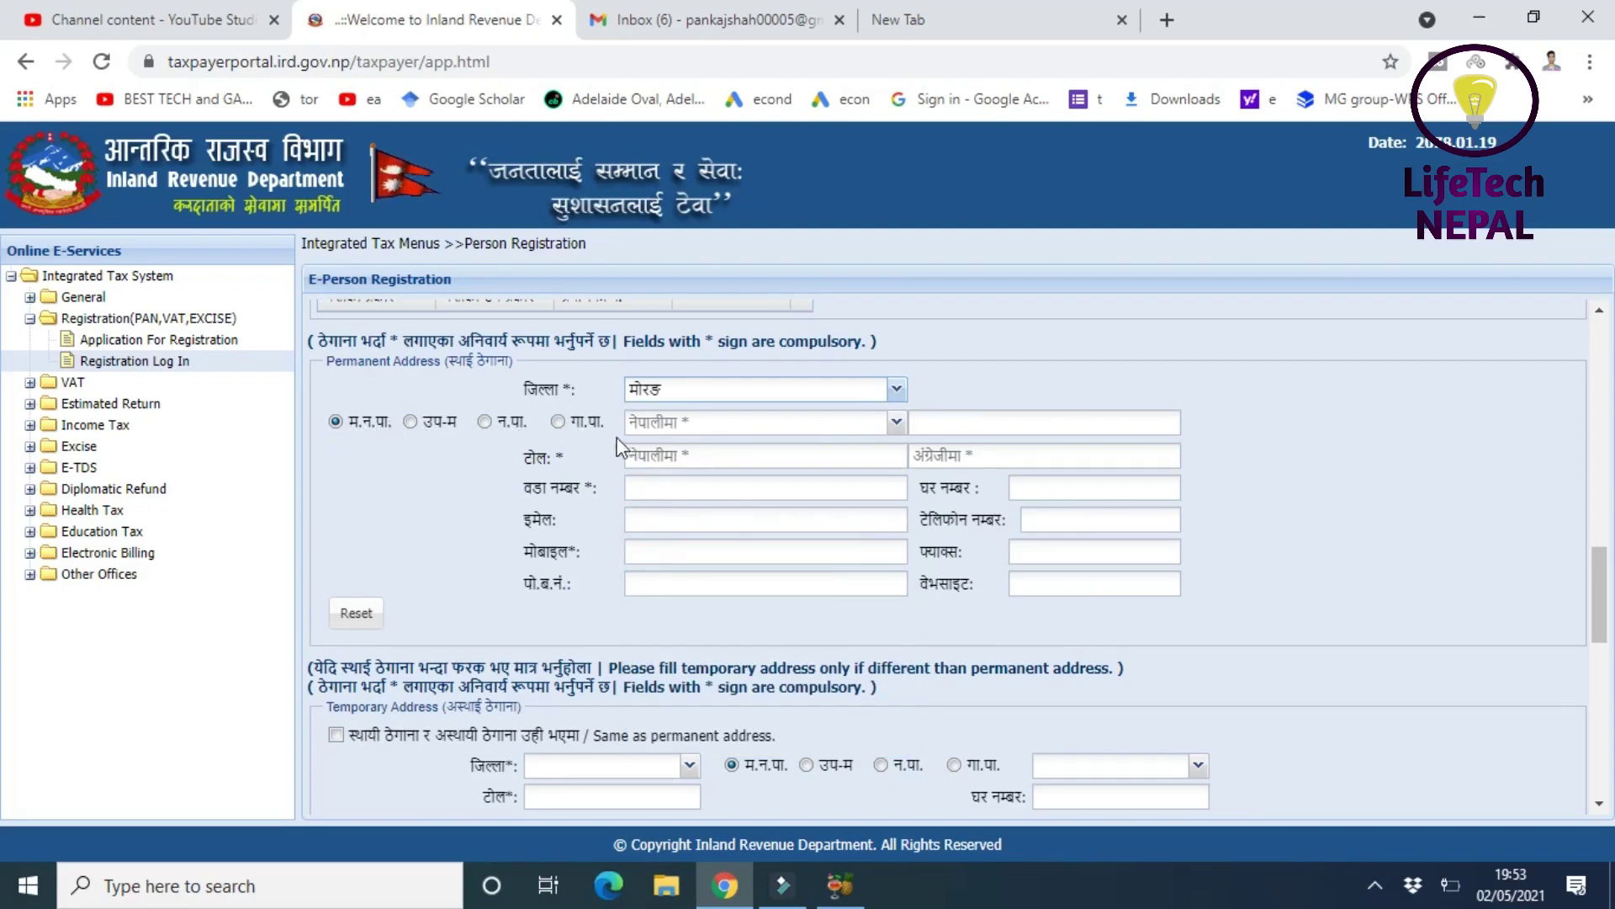
pyautogui.click(894, 421)
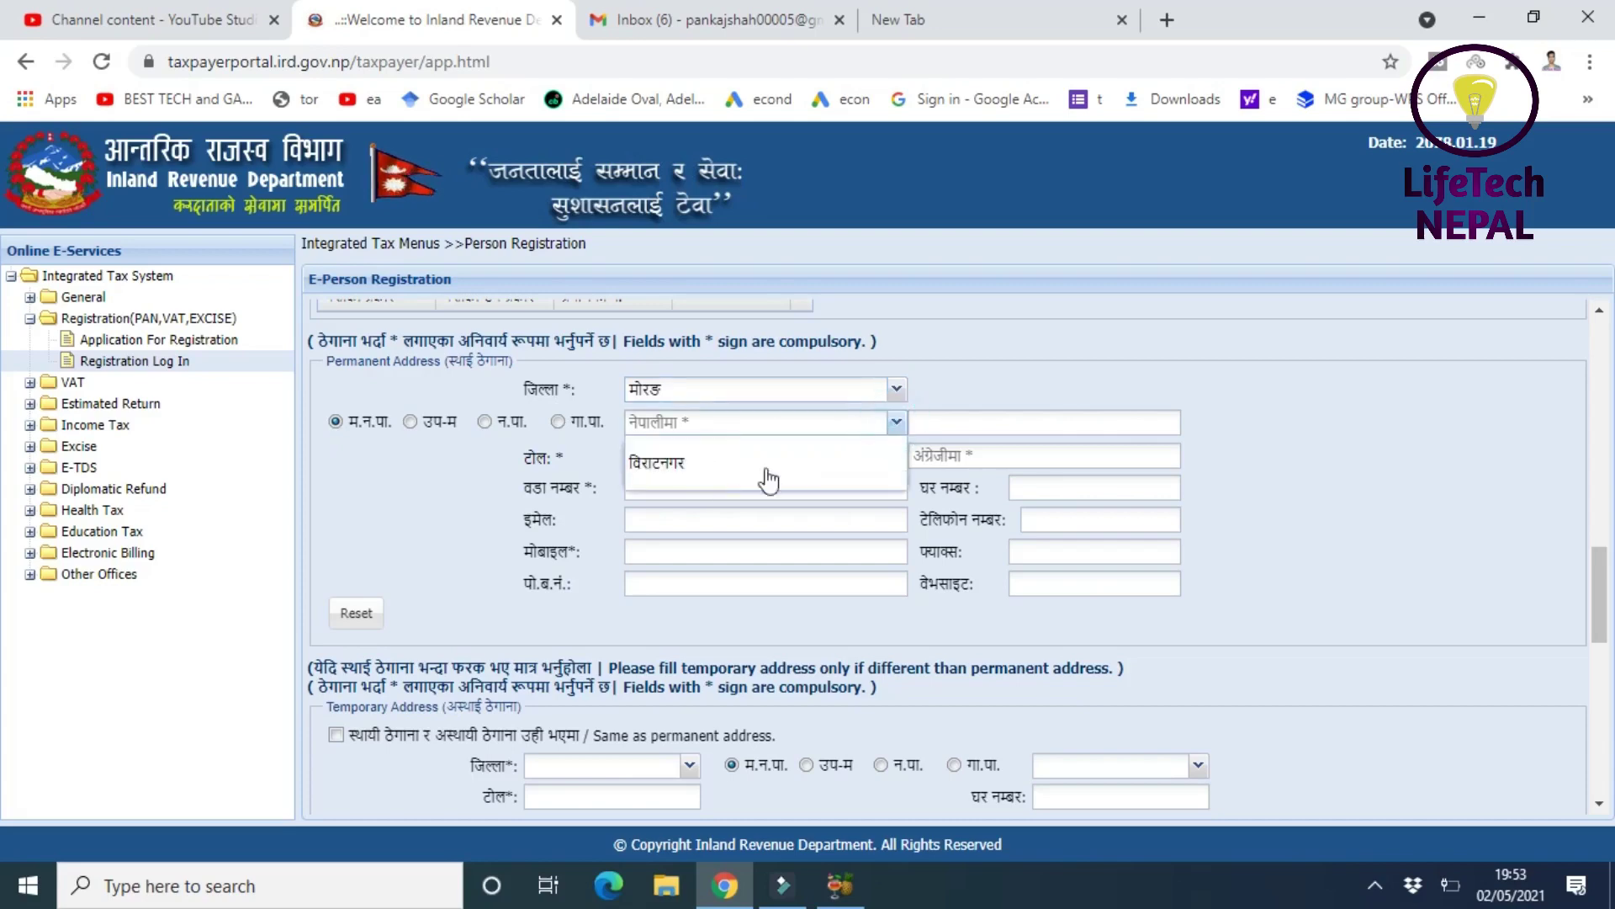
pyautogui.click(424, 522)
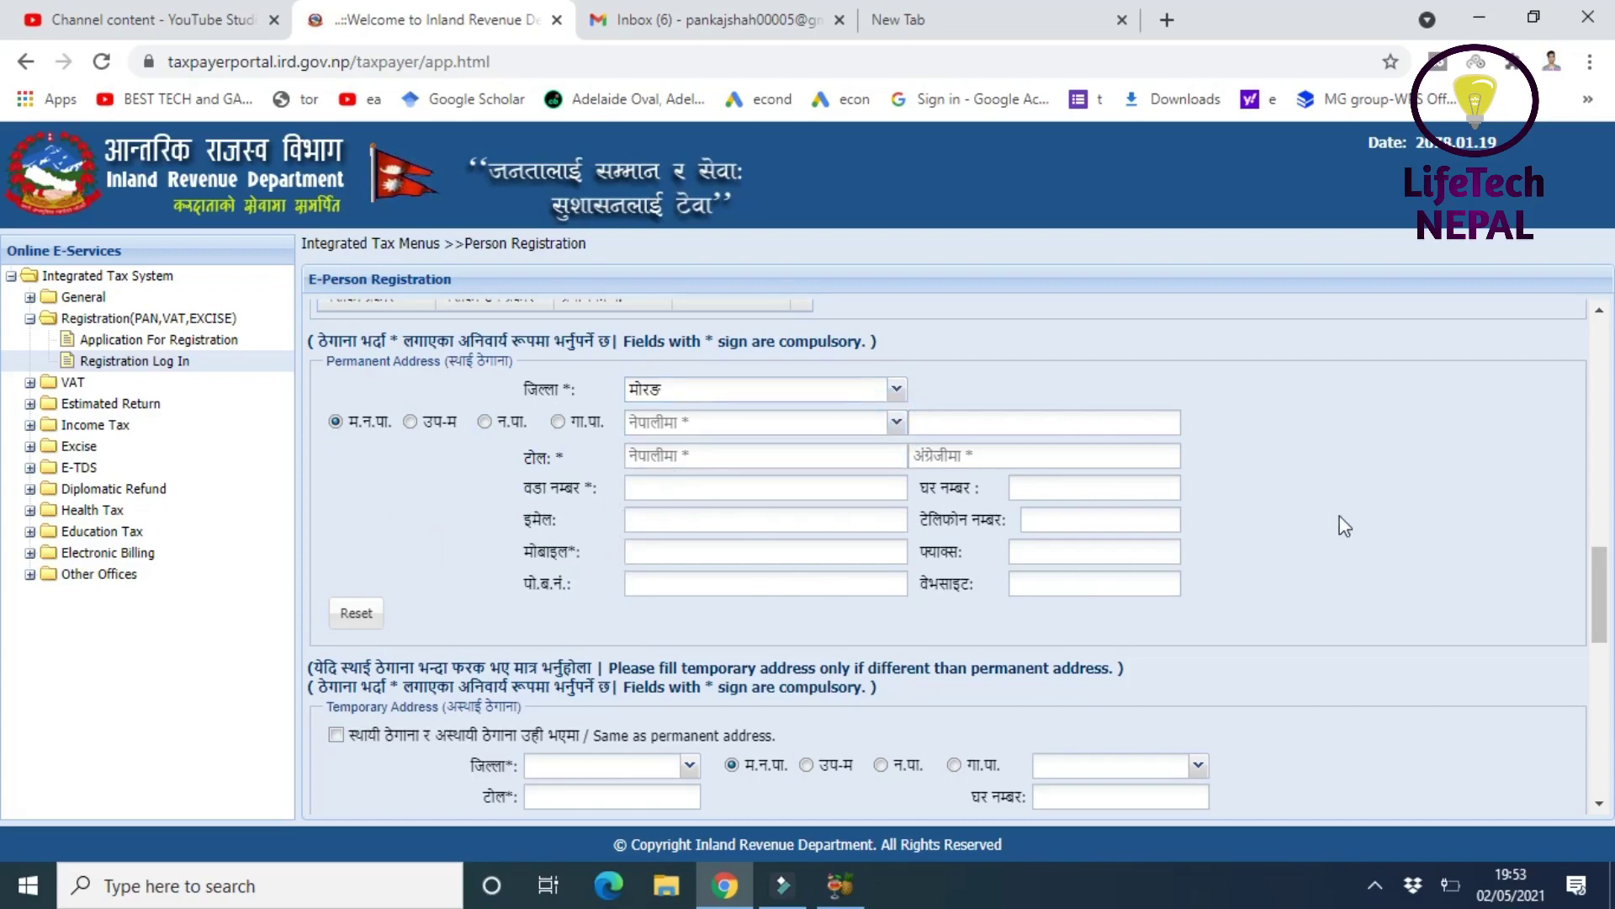
pyautogui.moveTo(1610, 564); pyautogui.dragTo(1607, 635)
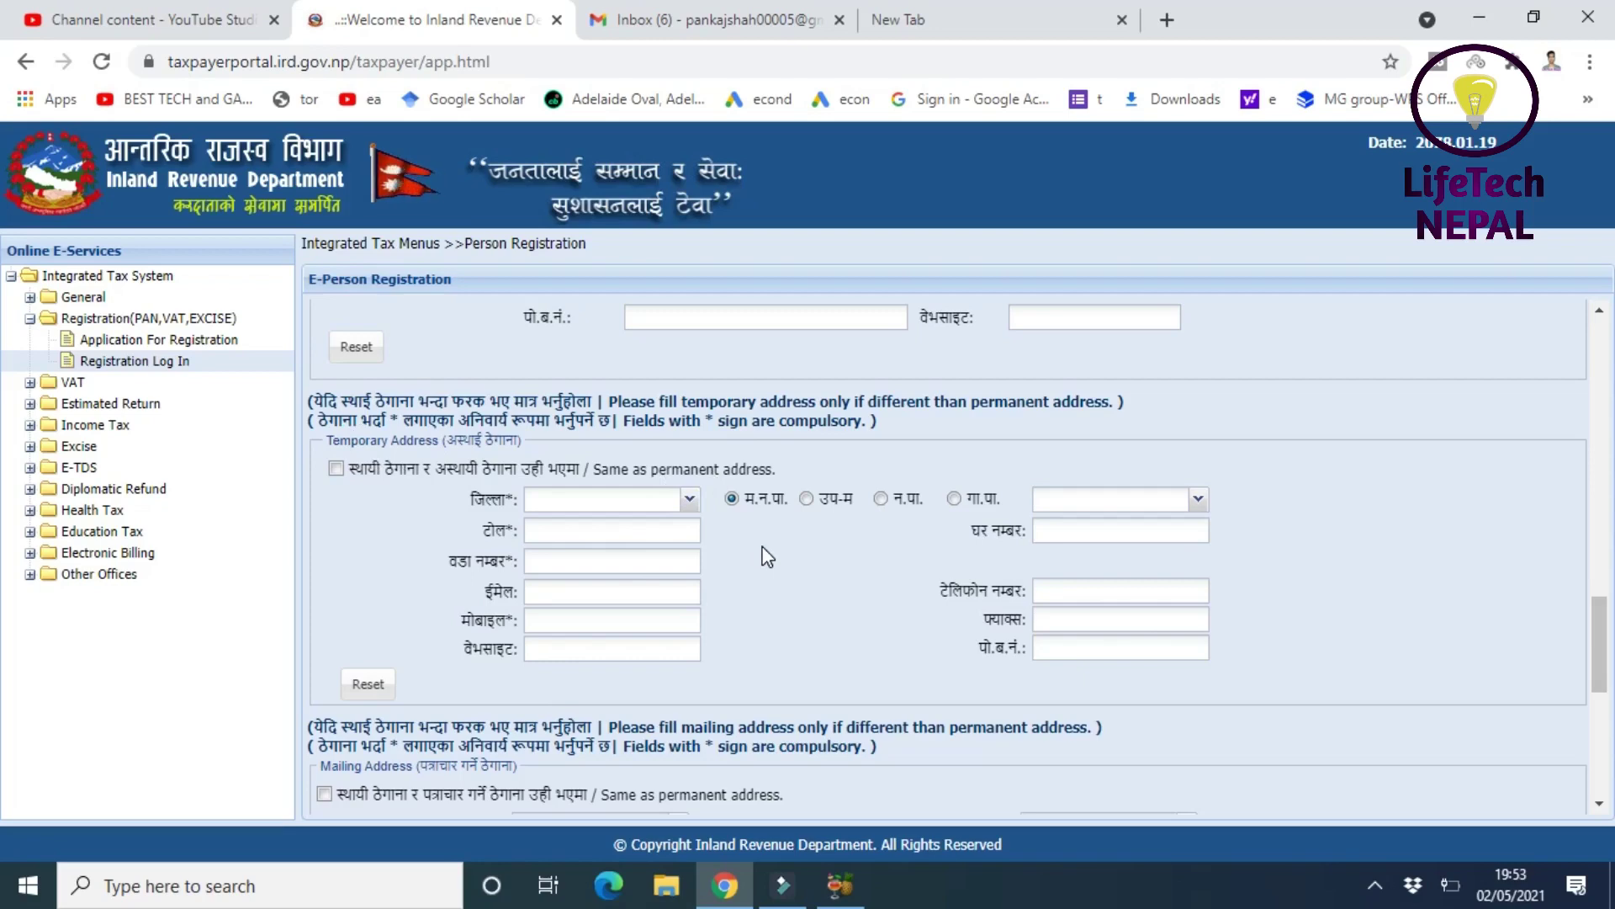
# - Scroll down to the Bank Account Information and Preferred Alert Service sections
pyautogui.scroll(1, 1597, 622)
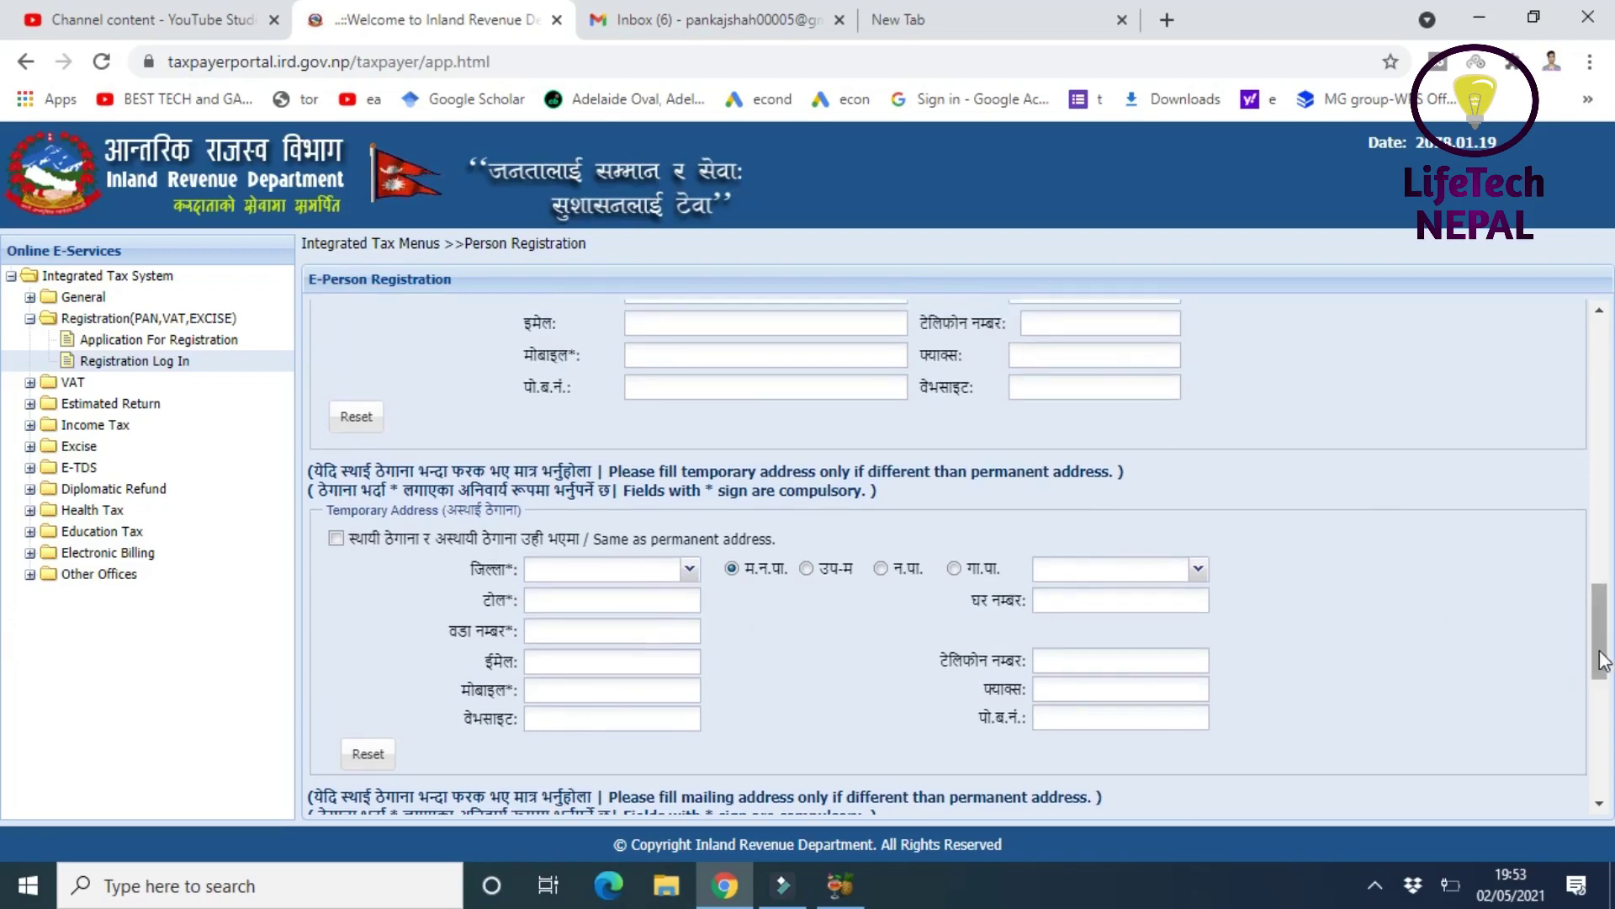
pyautogui.moveTo(1598, 649); pyautogui.dragTo(1603, 738)
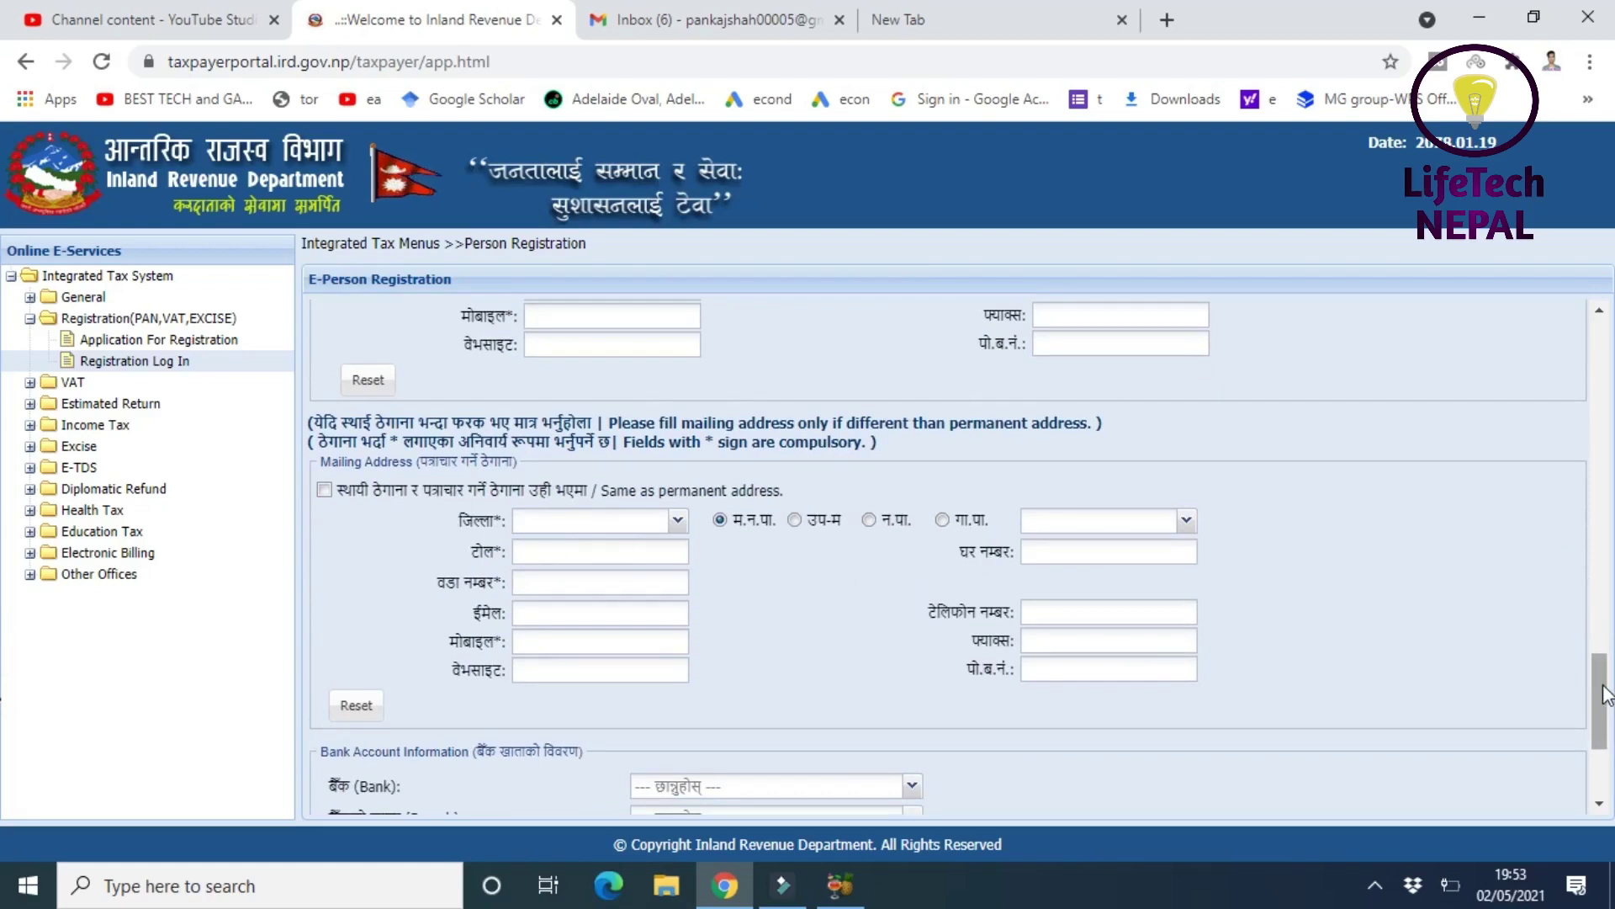
pyautogui.scroll(-3, 1599, 723)
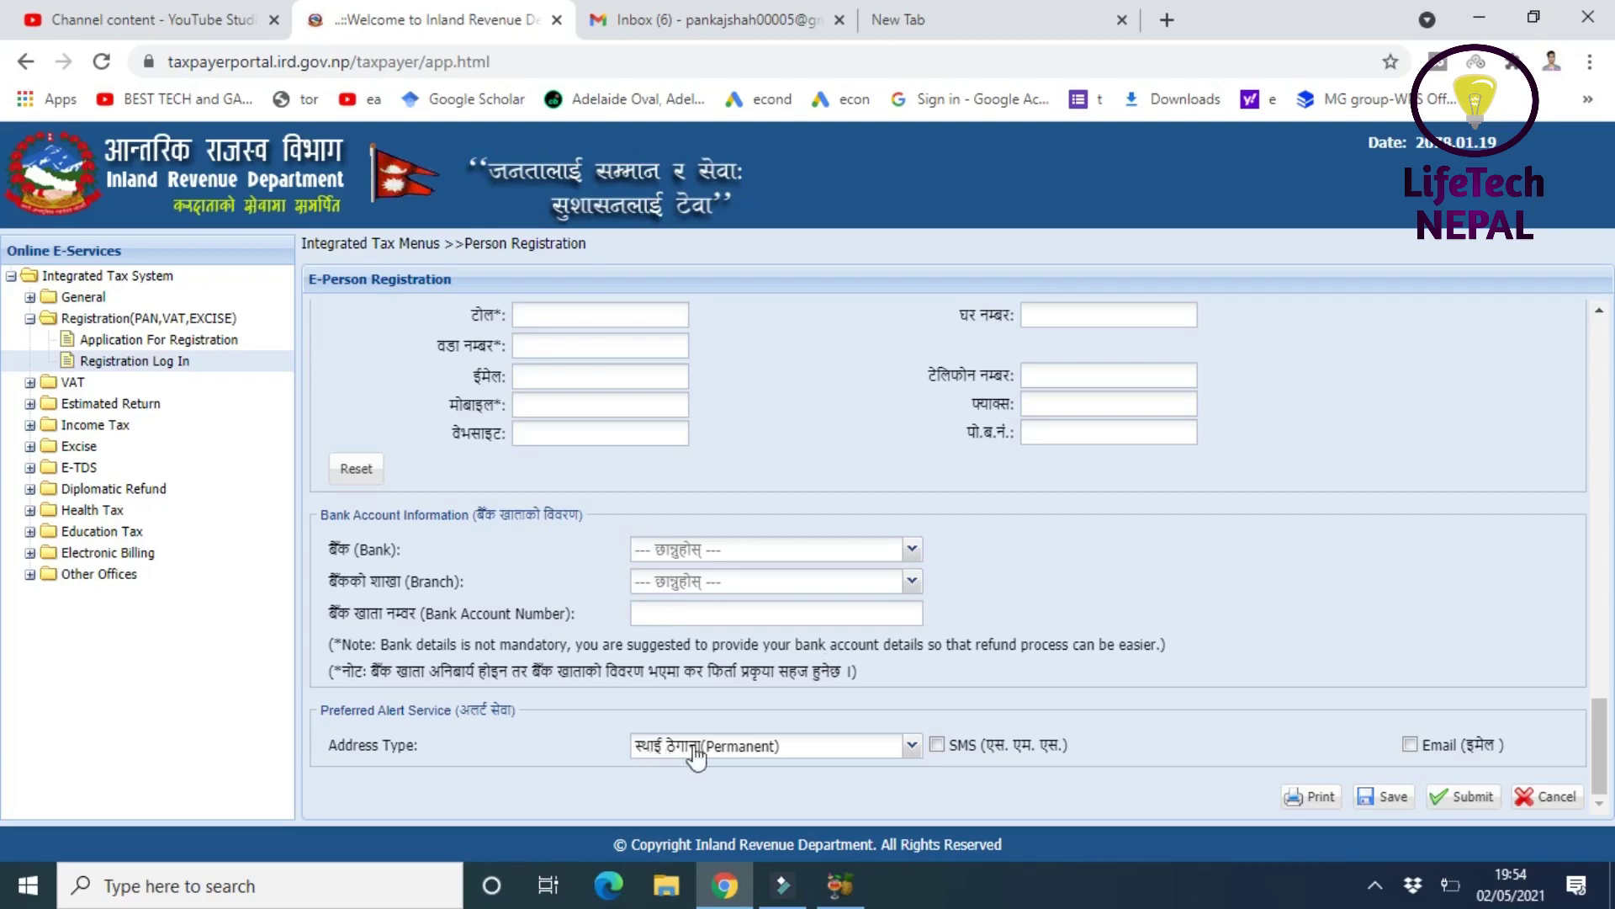
# - Leave the alert address type as Permanent and tick both the SMS and Email alert options
pyautogui.click(793, 748)
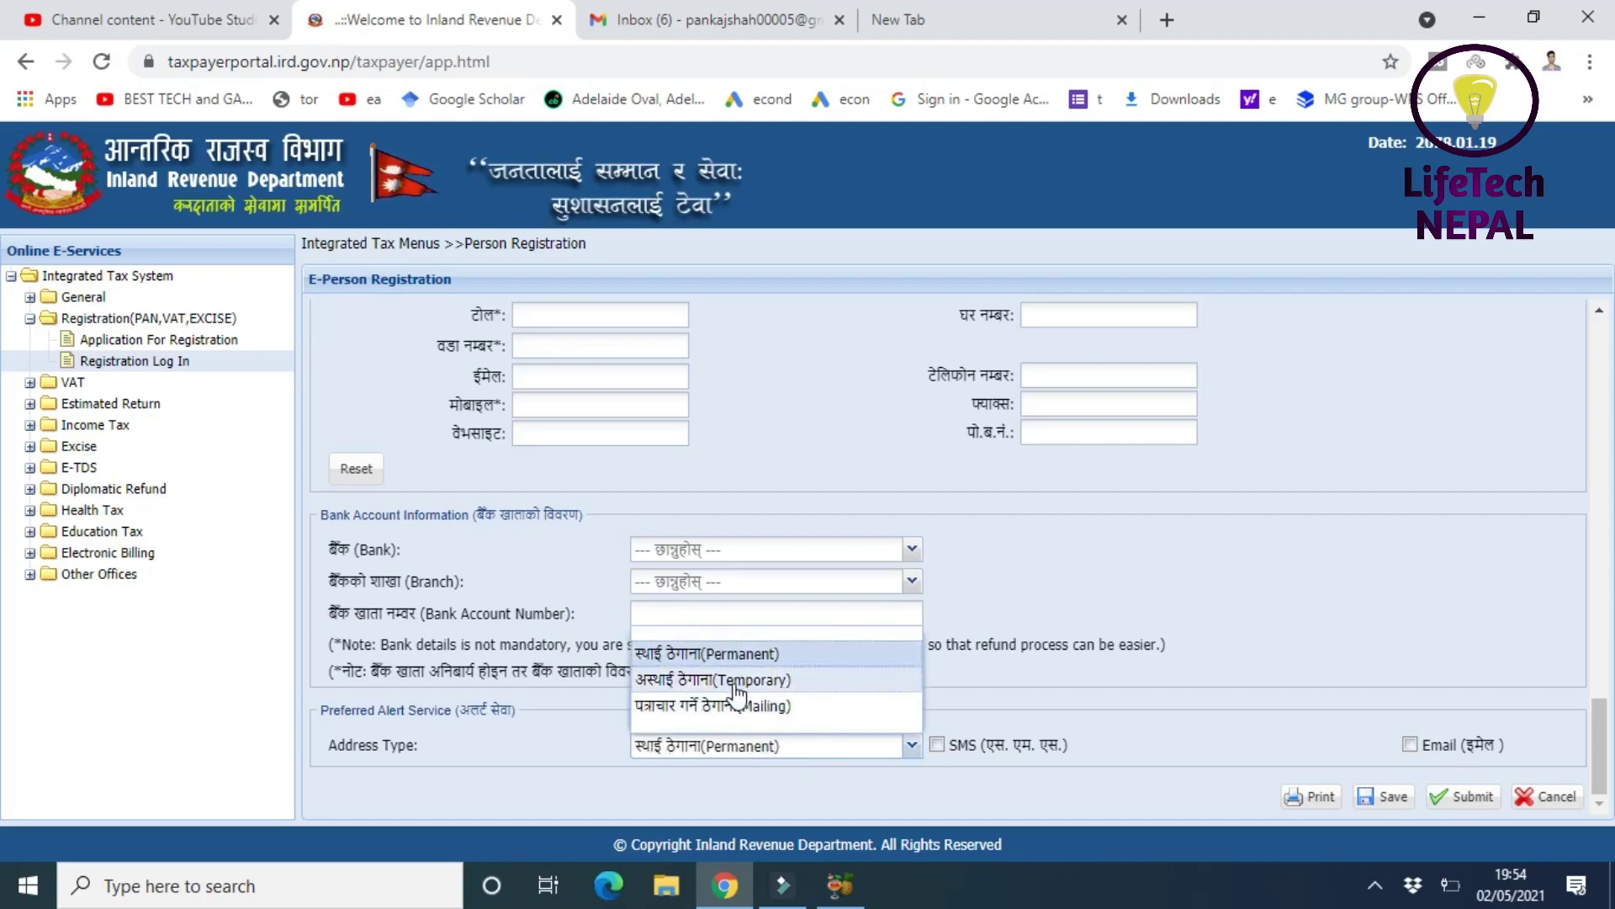
pyautogui.click(563, 749)
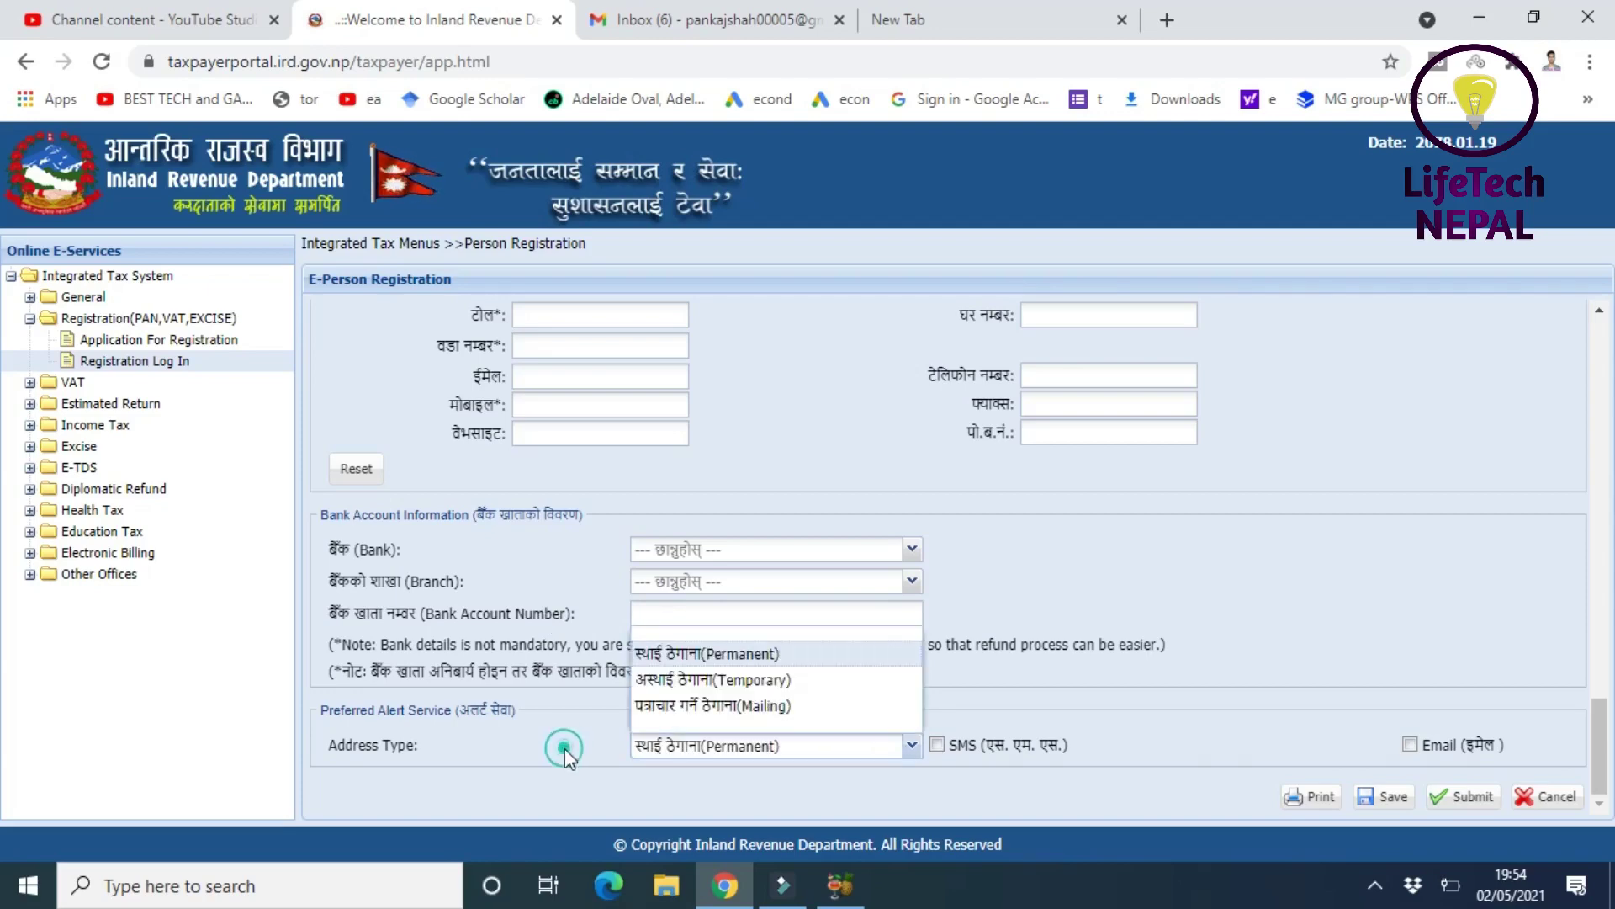
pyautogui.click(991, 699)
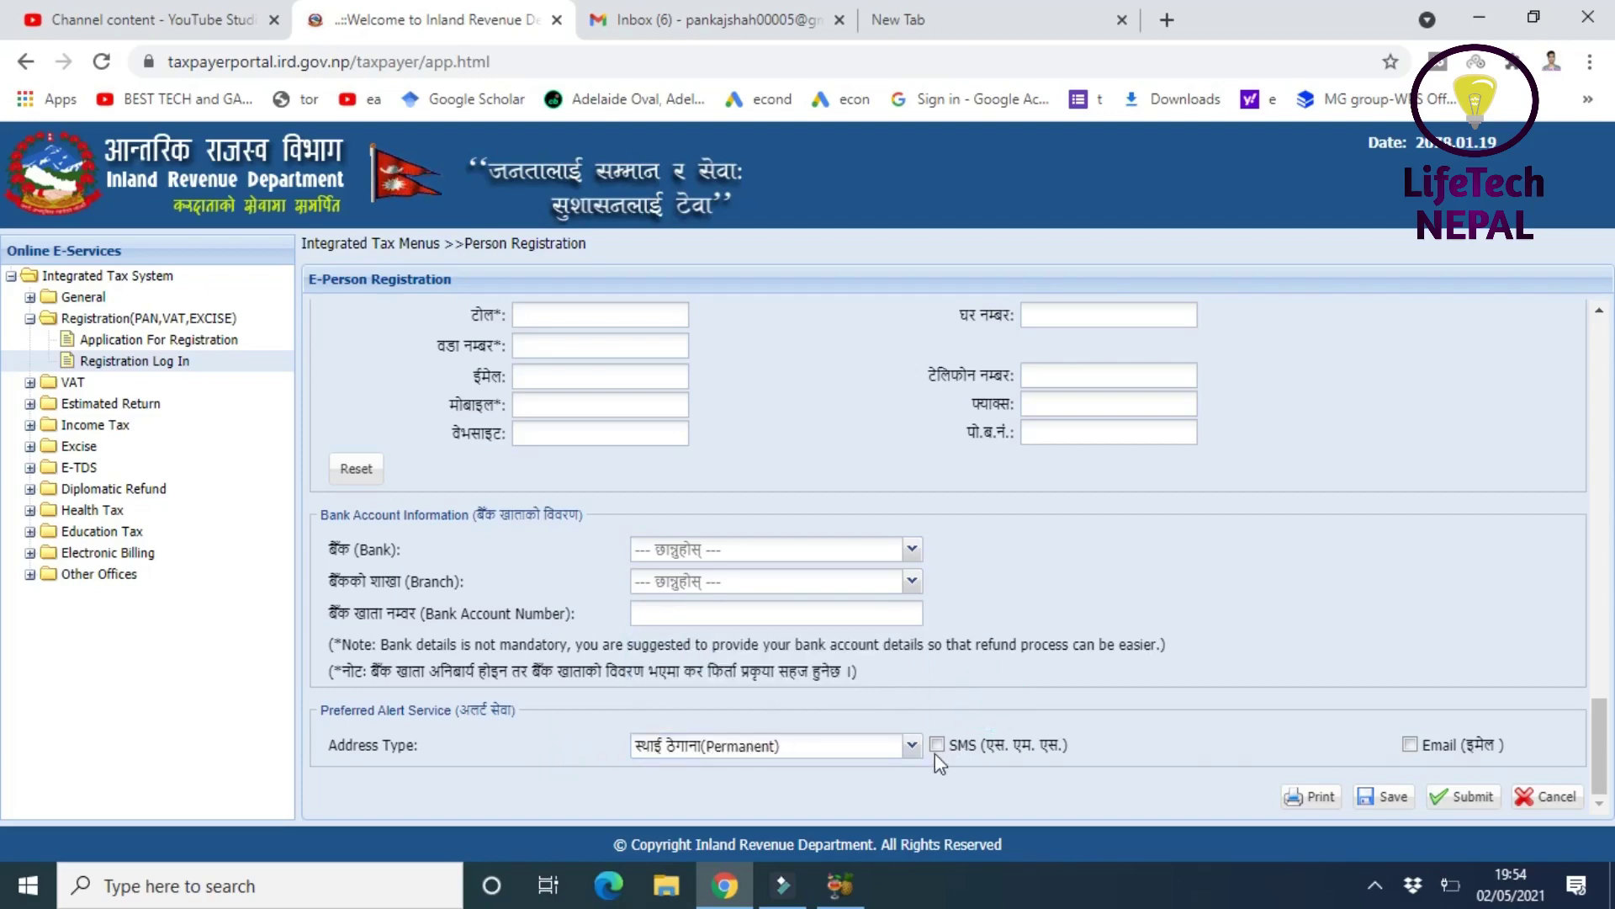
pyautogui.click(937, 744)
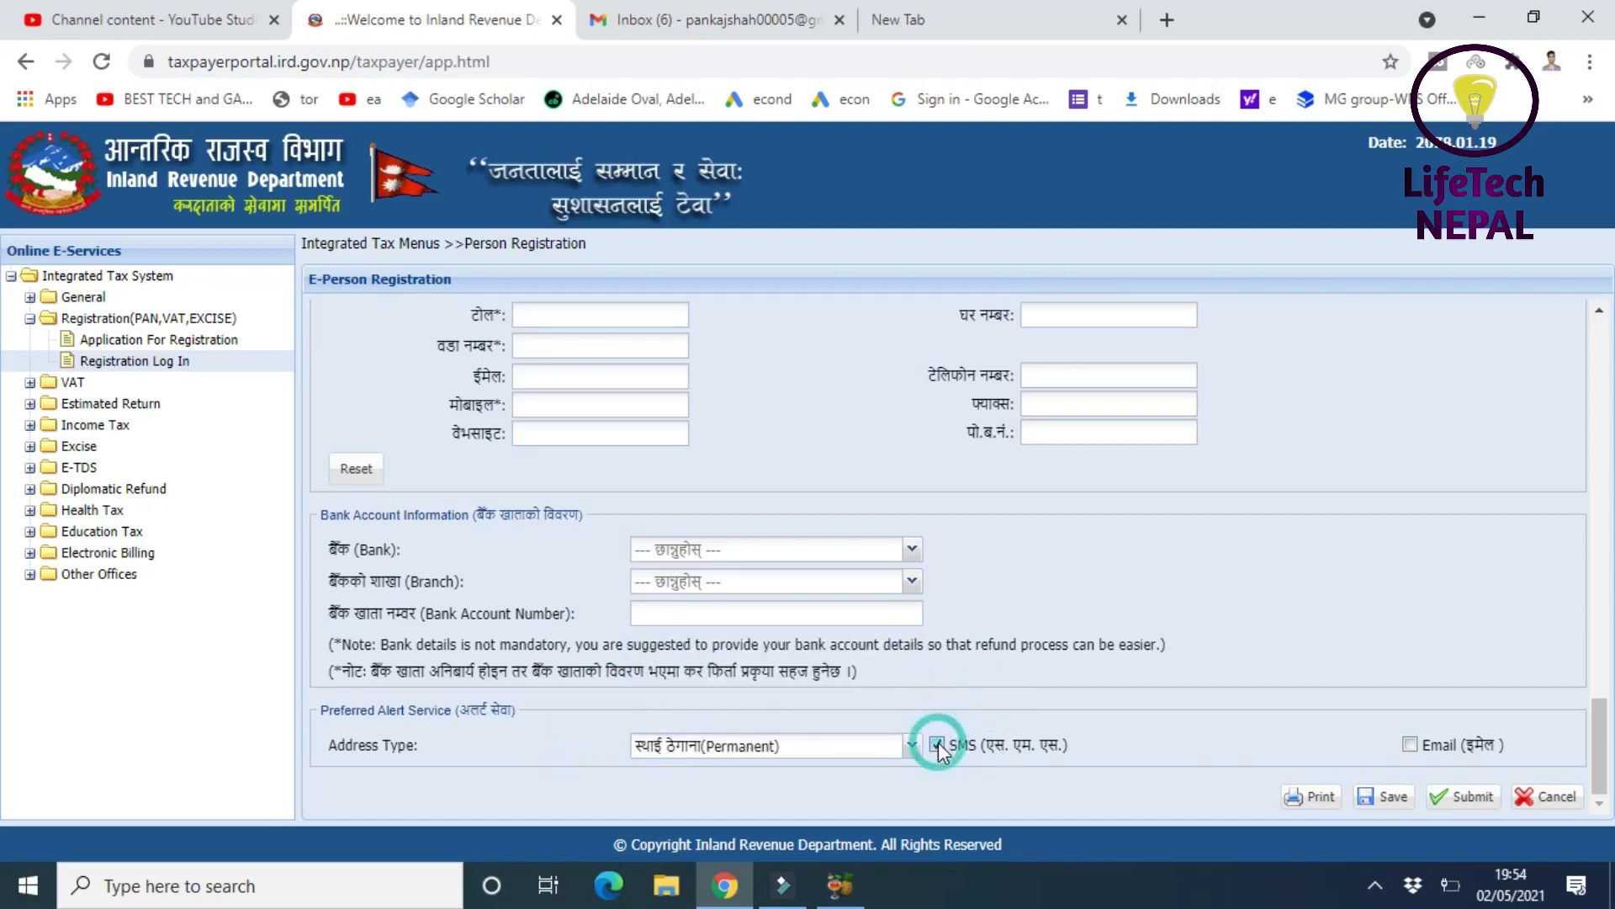
pyautogui.click(1410, 744)
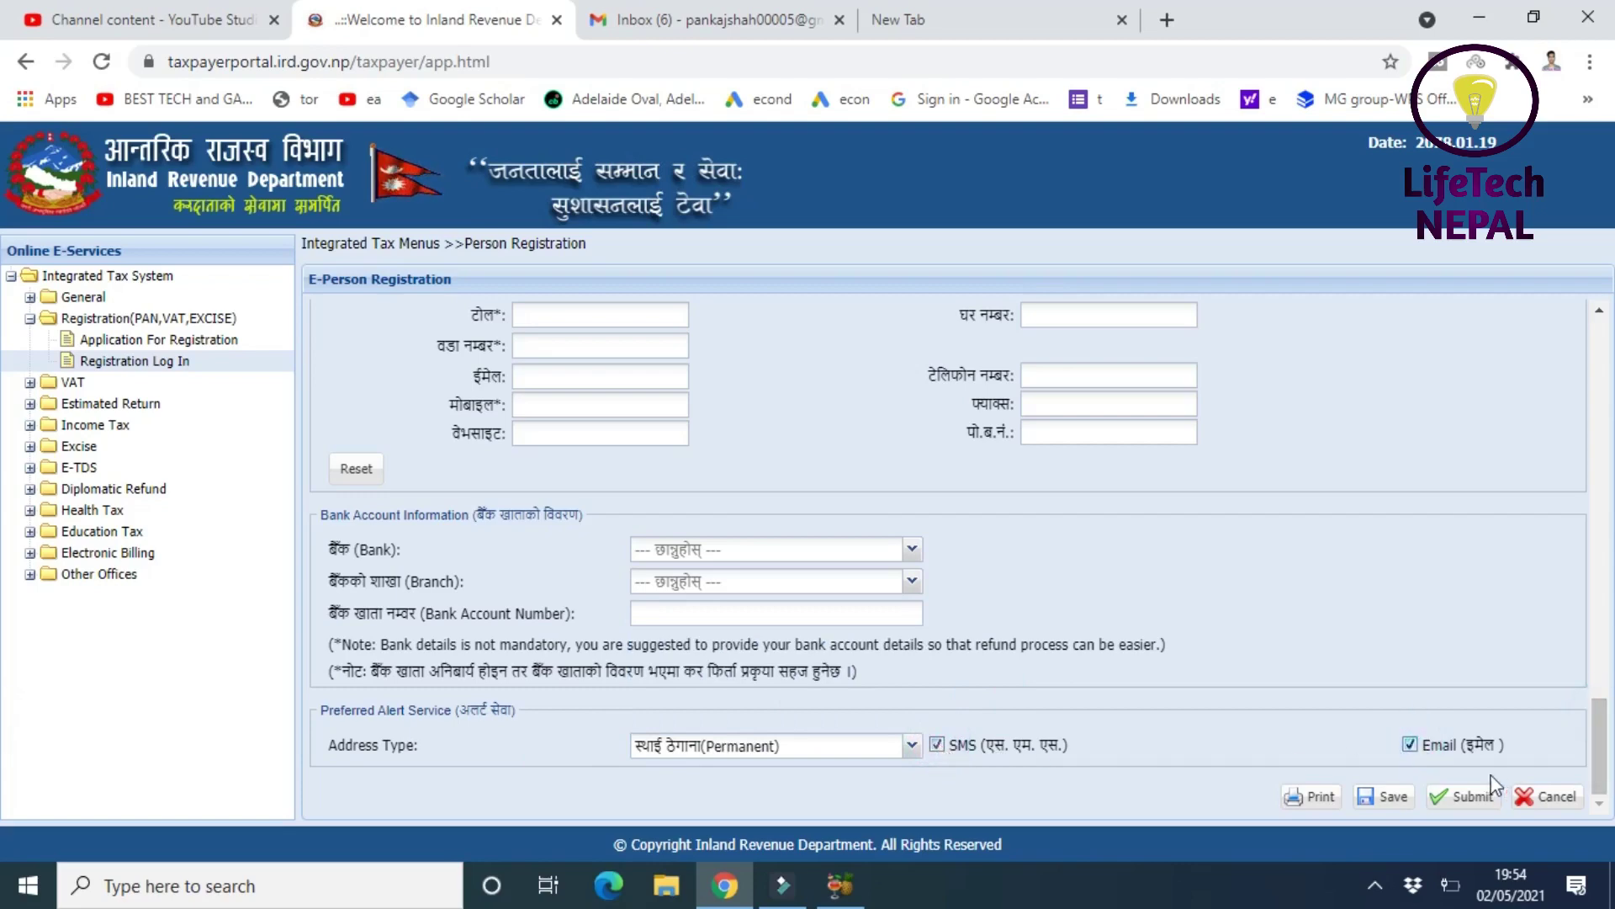
pyautogui.click(1374, 801)
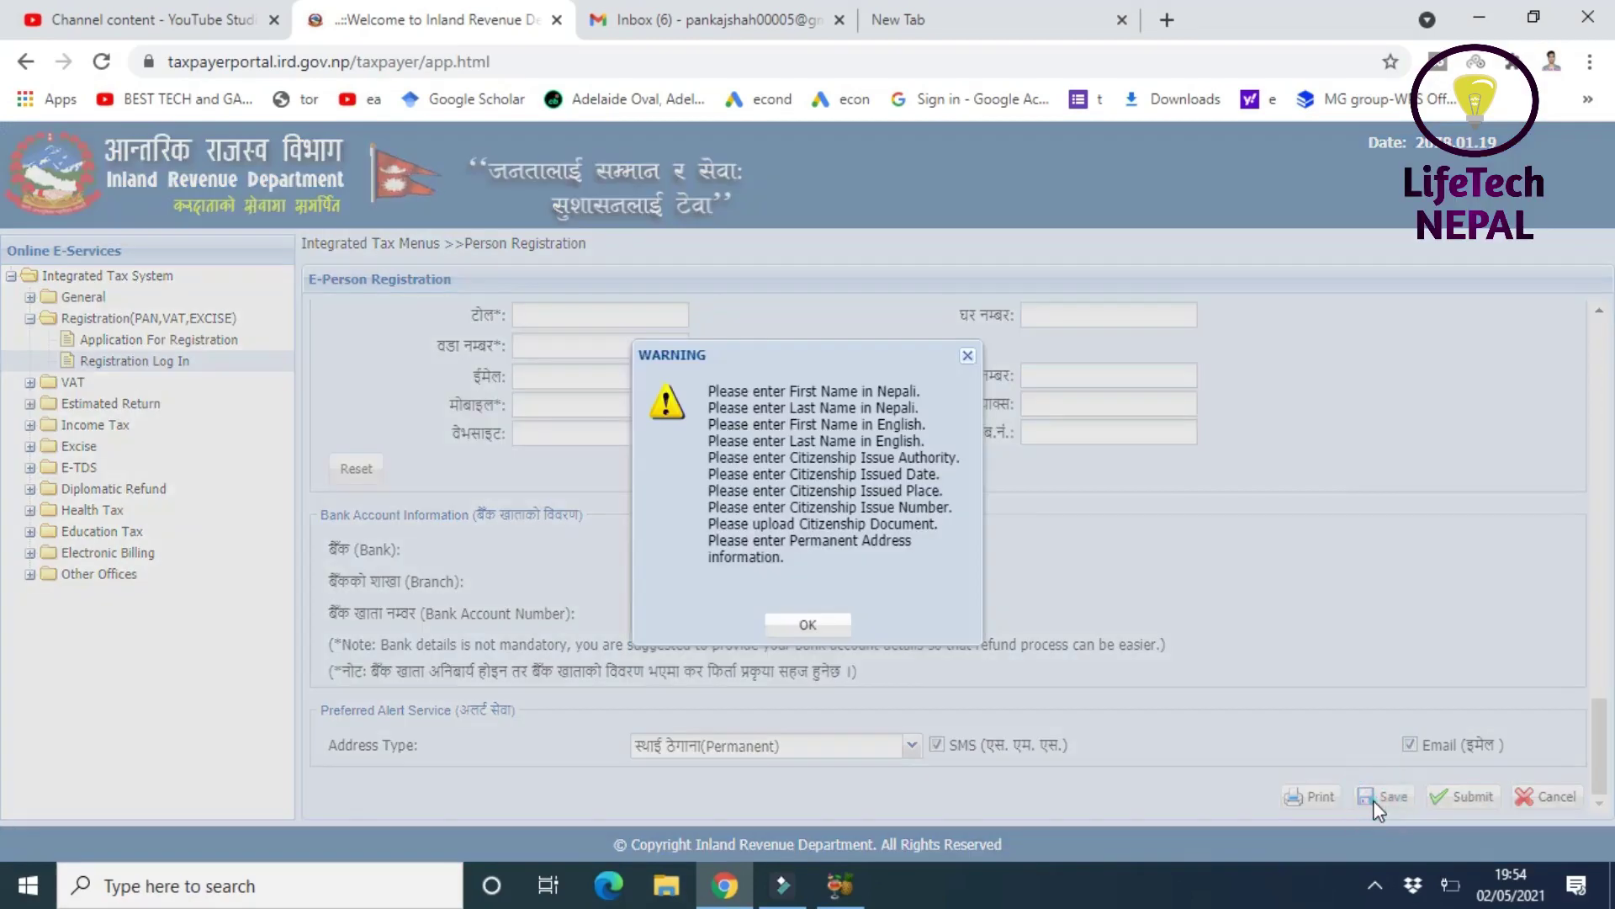
pyautogui.click(822, 626)
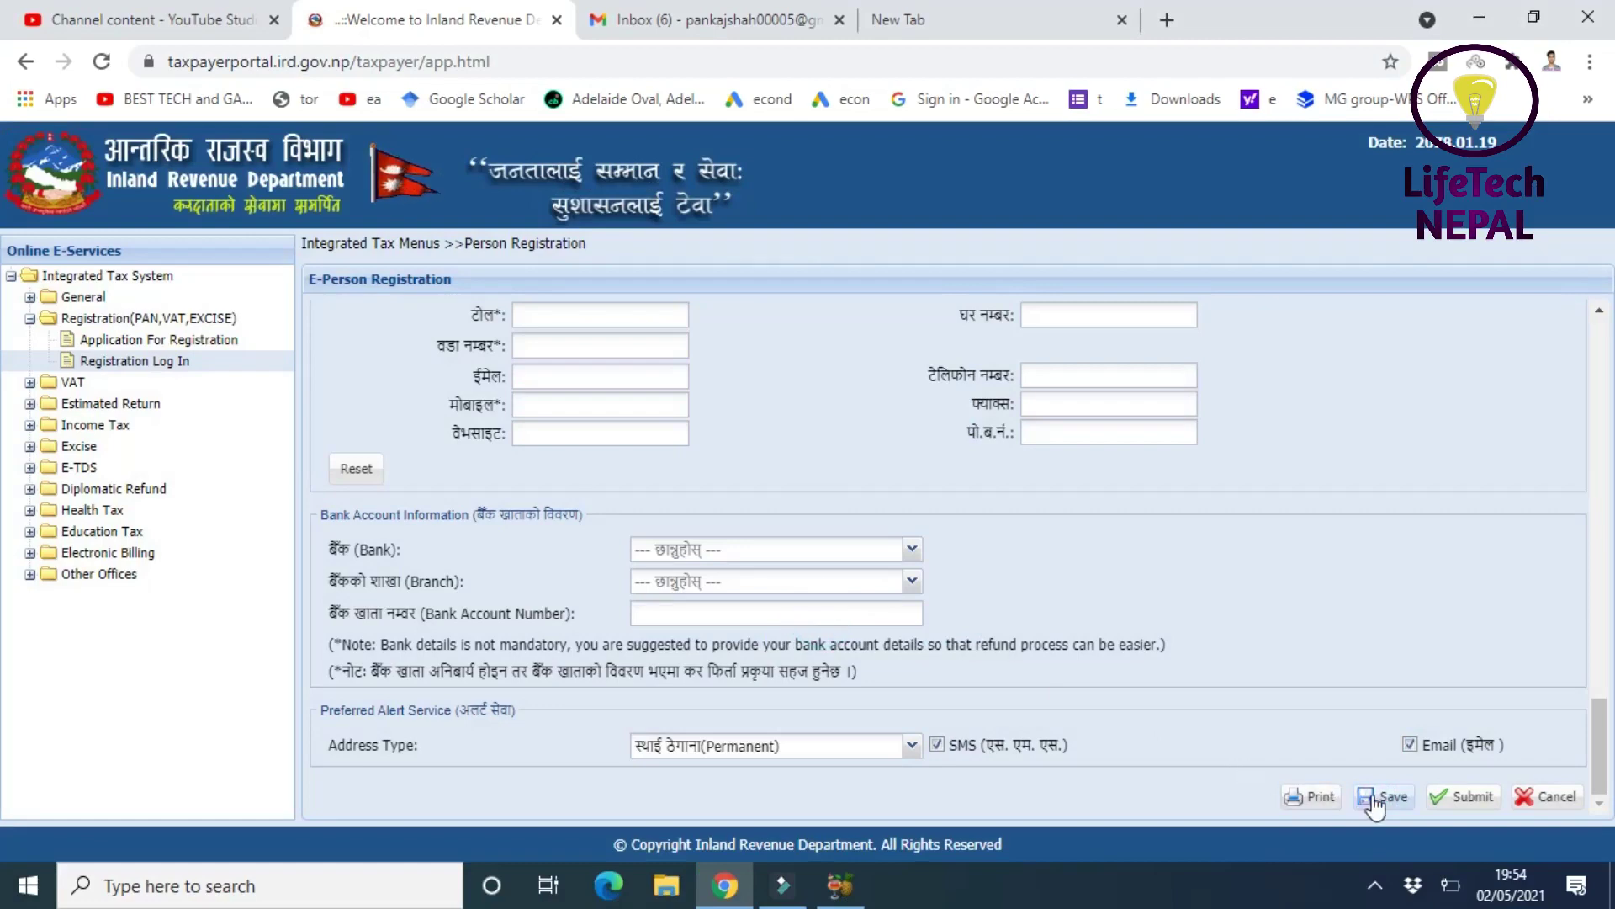